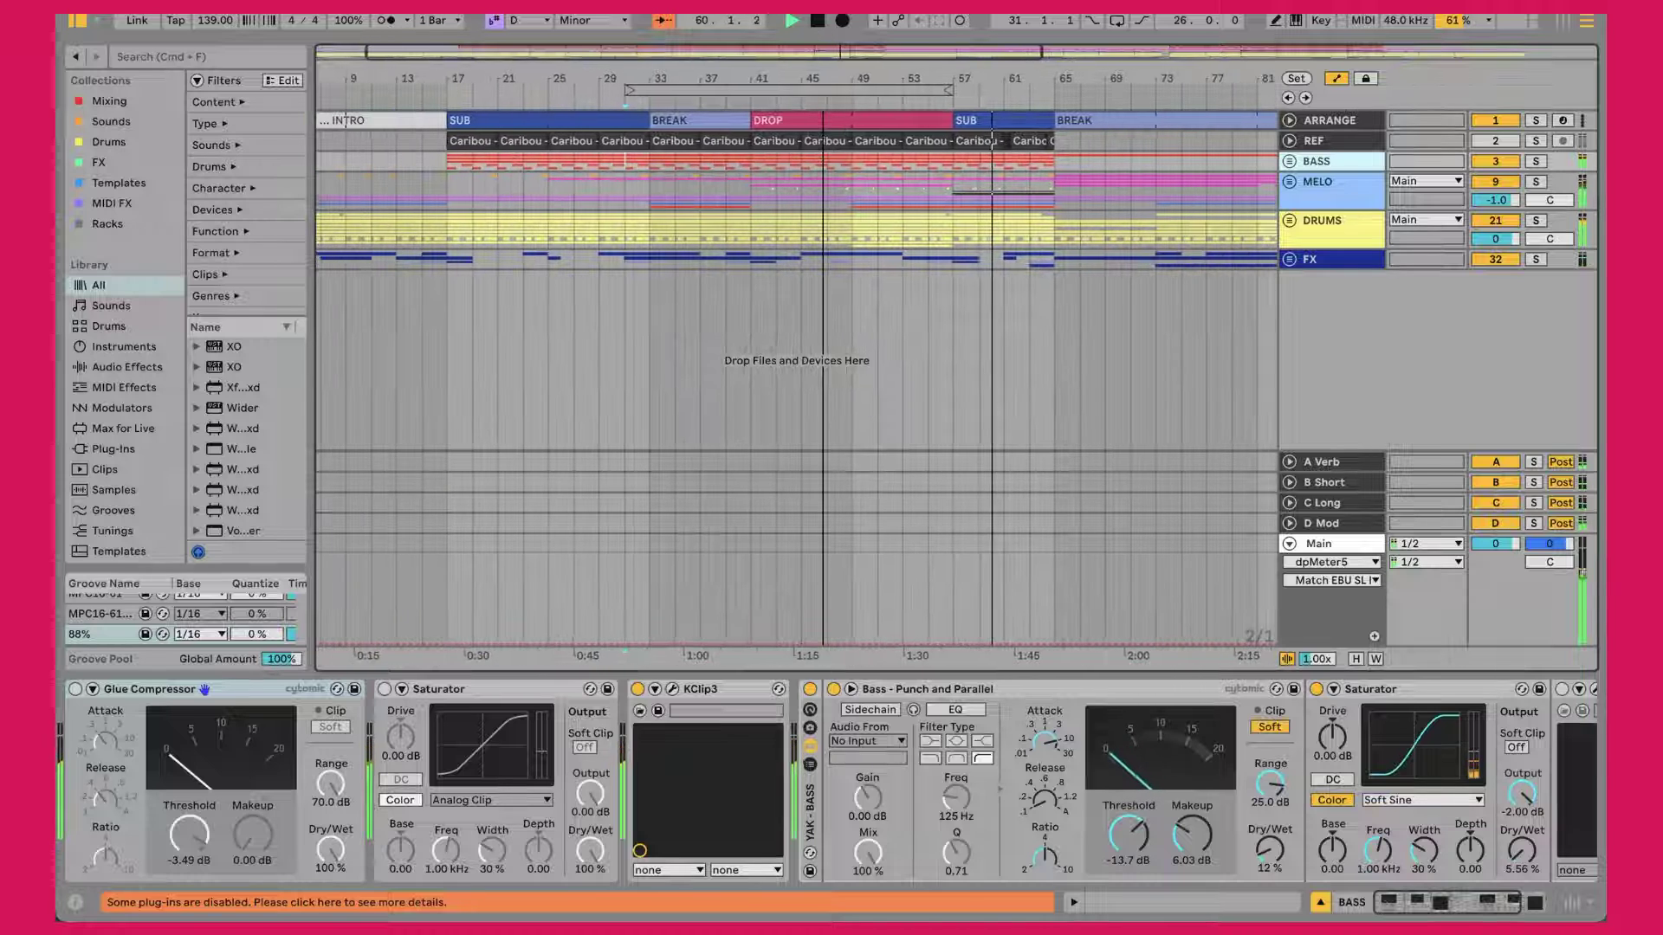
pyautogui.press('+')
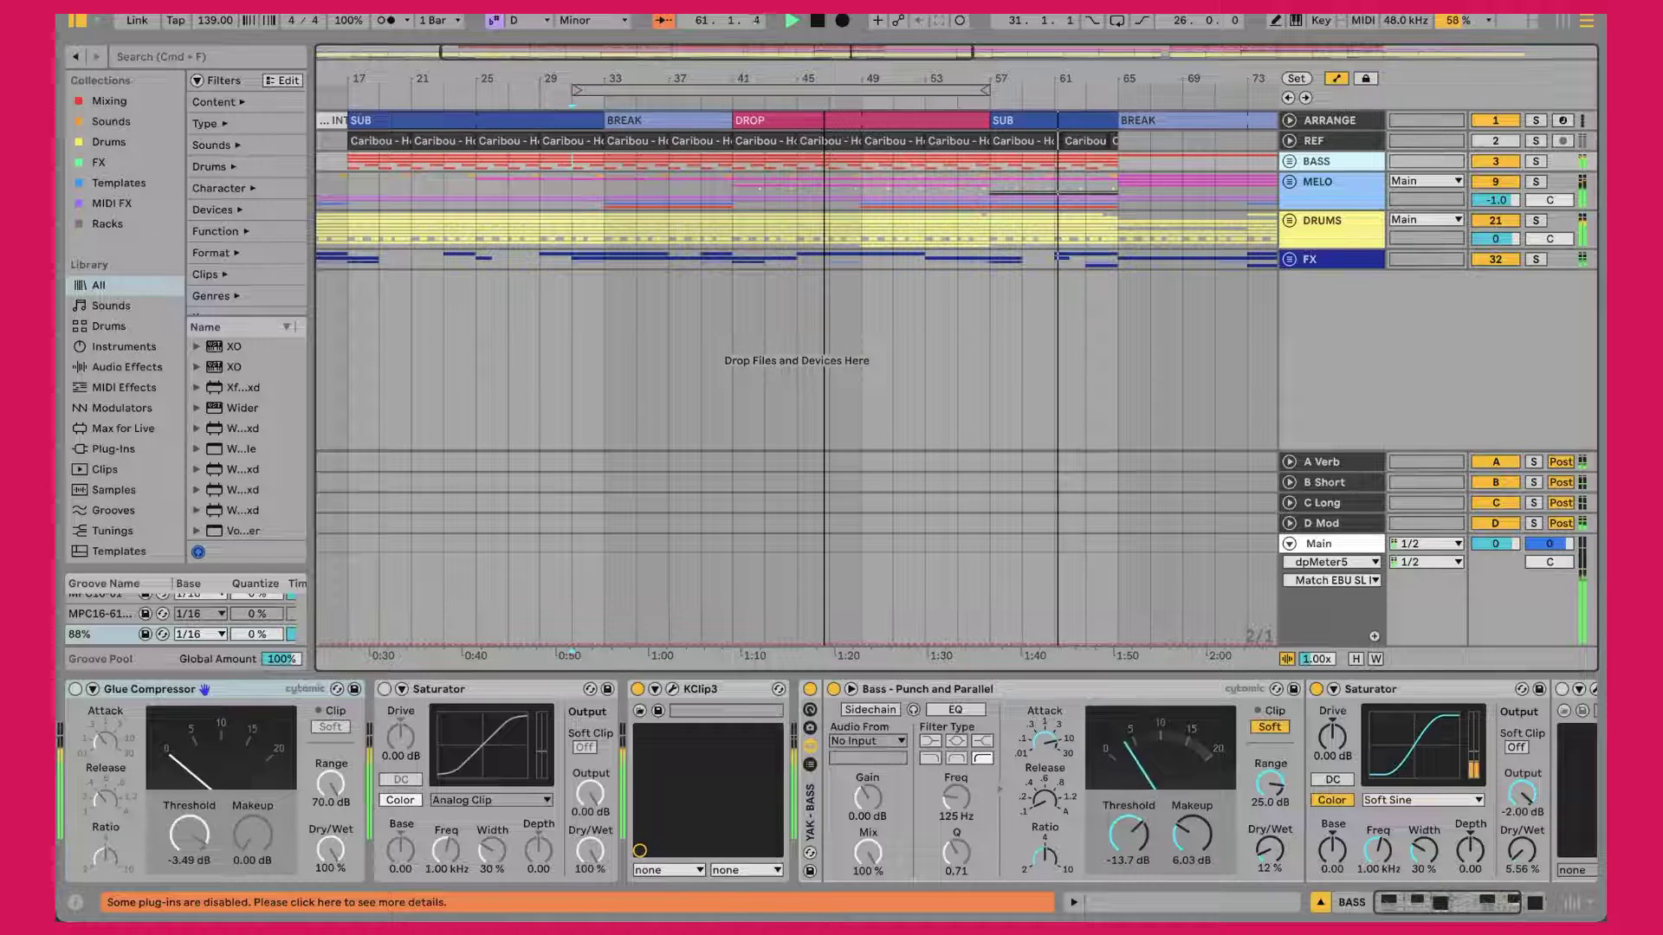
pyautogui.press('-')
pyautogui.press('-')
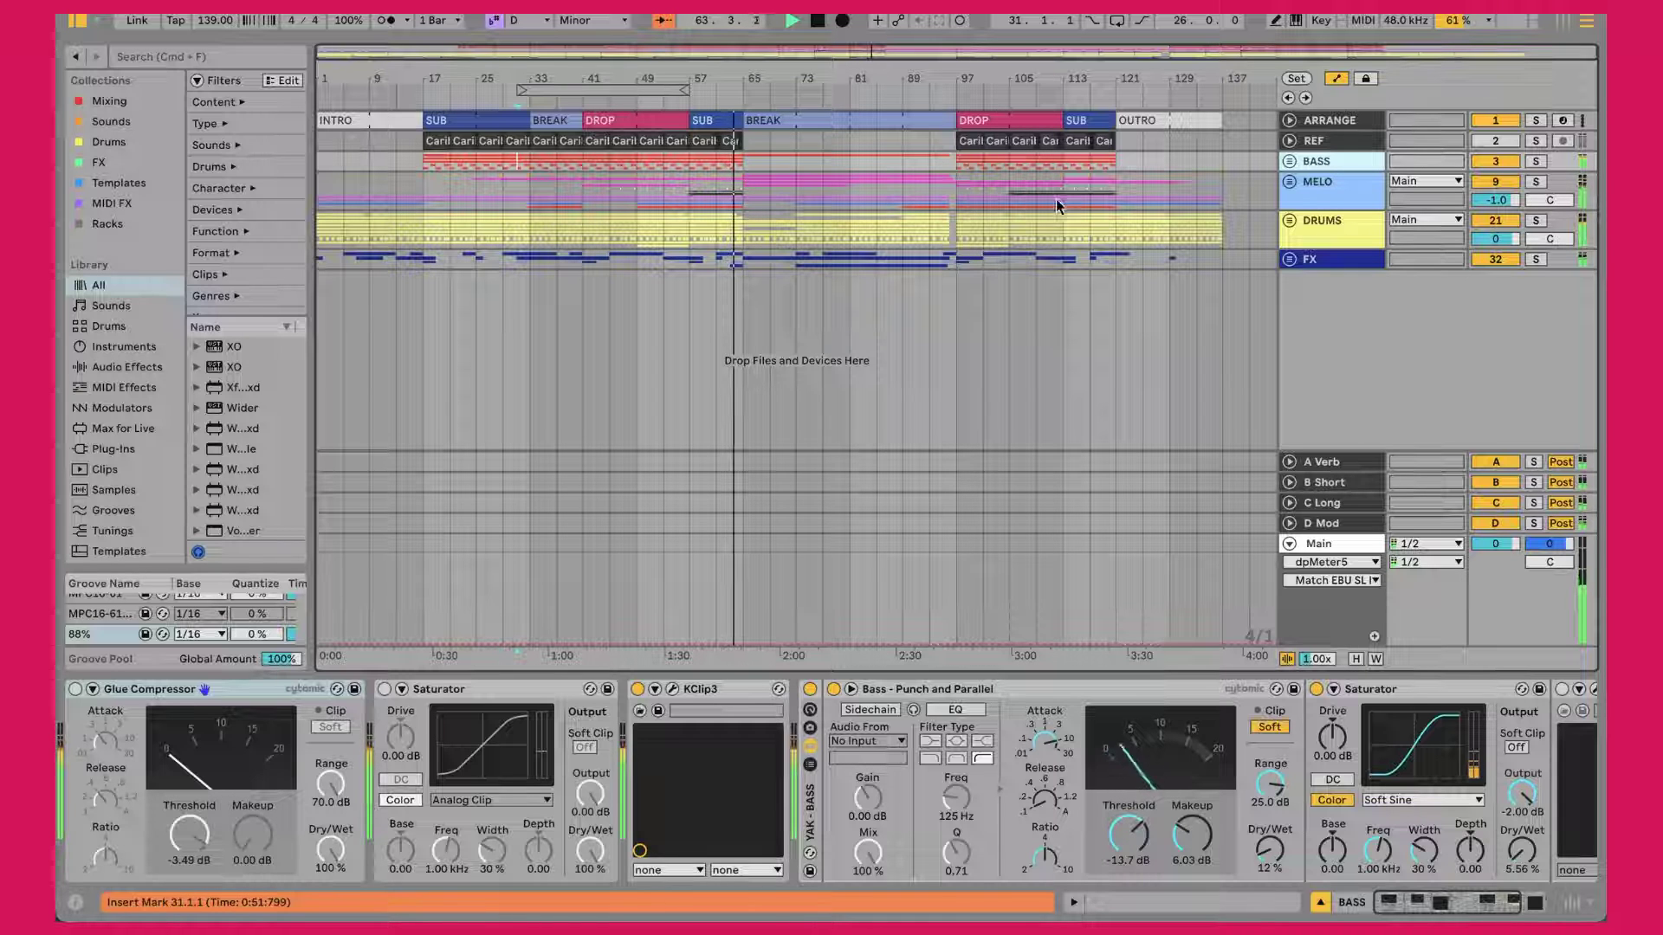
pyautogui.press('+')
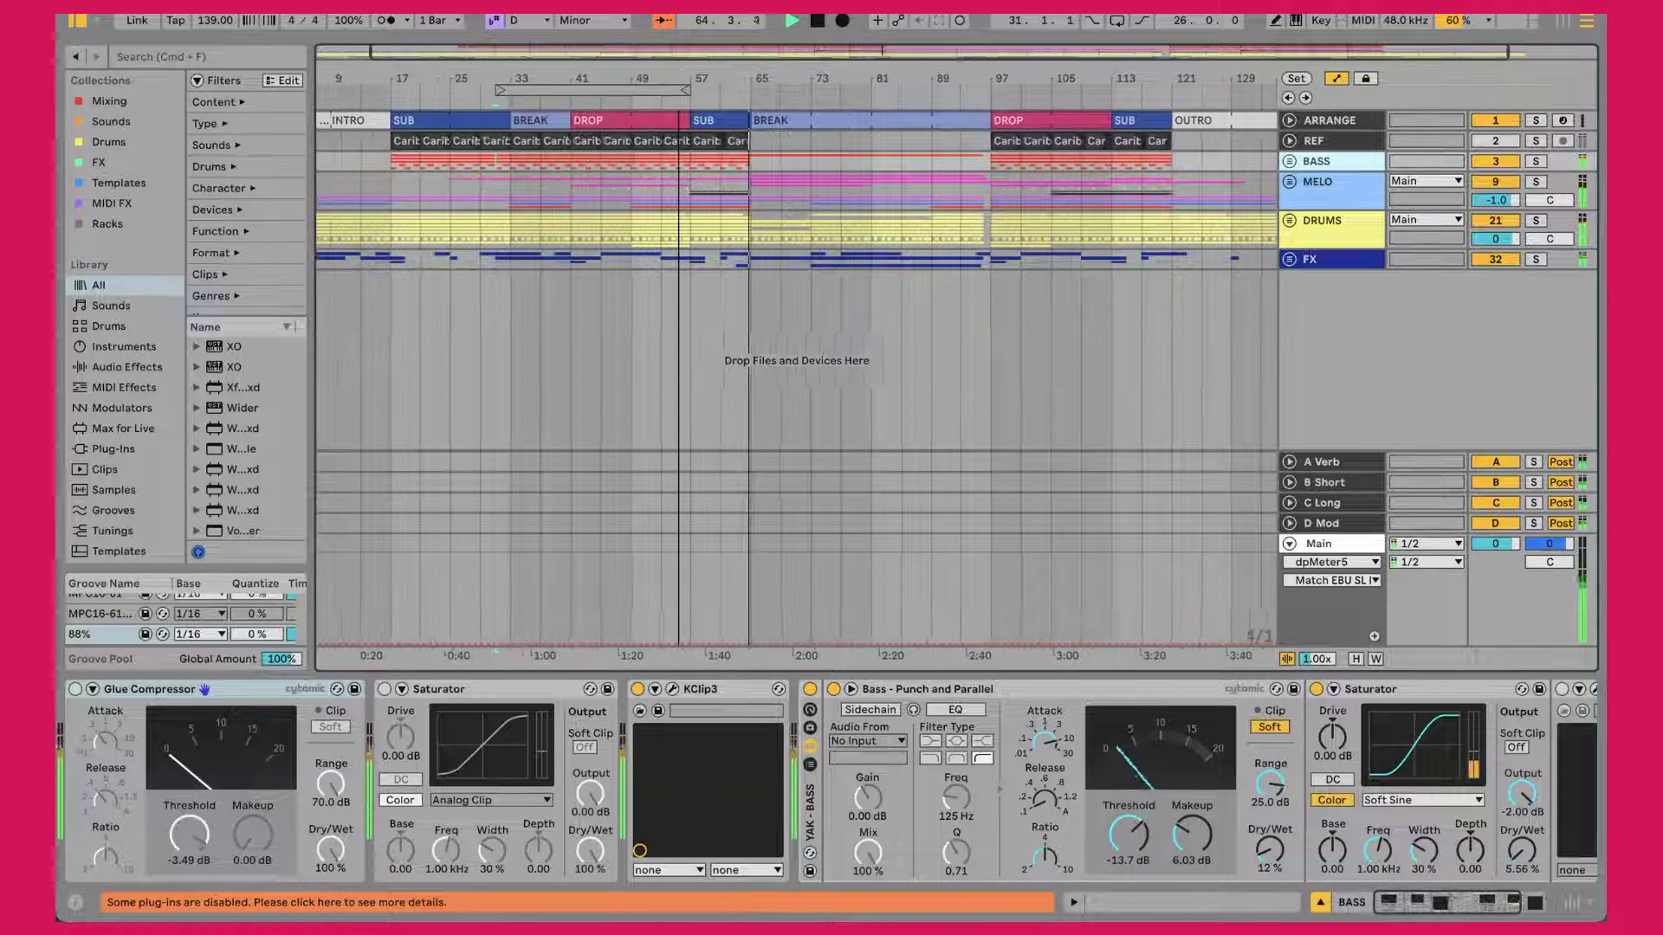
pyautogui.press('+')
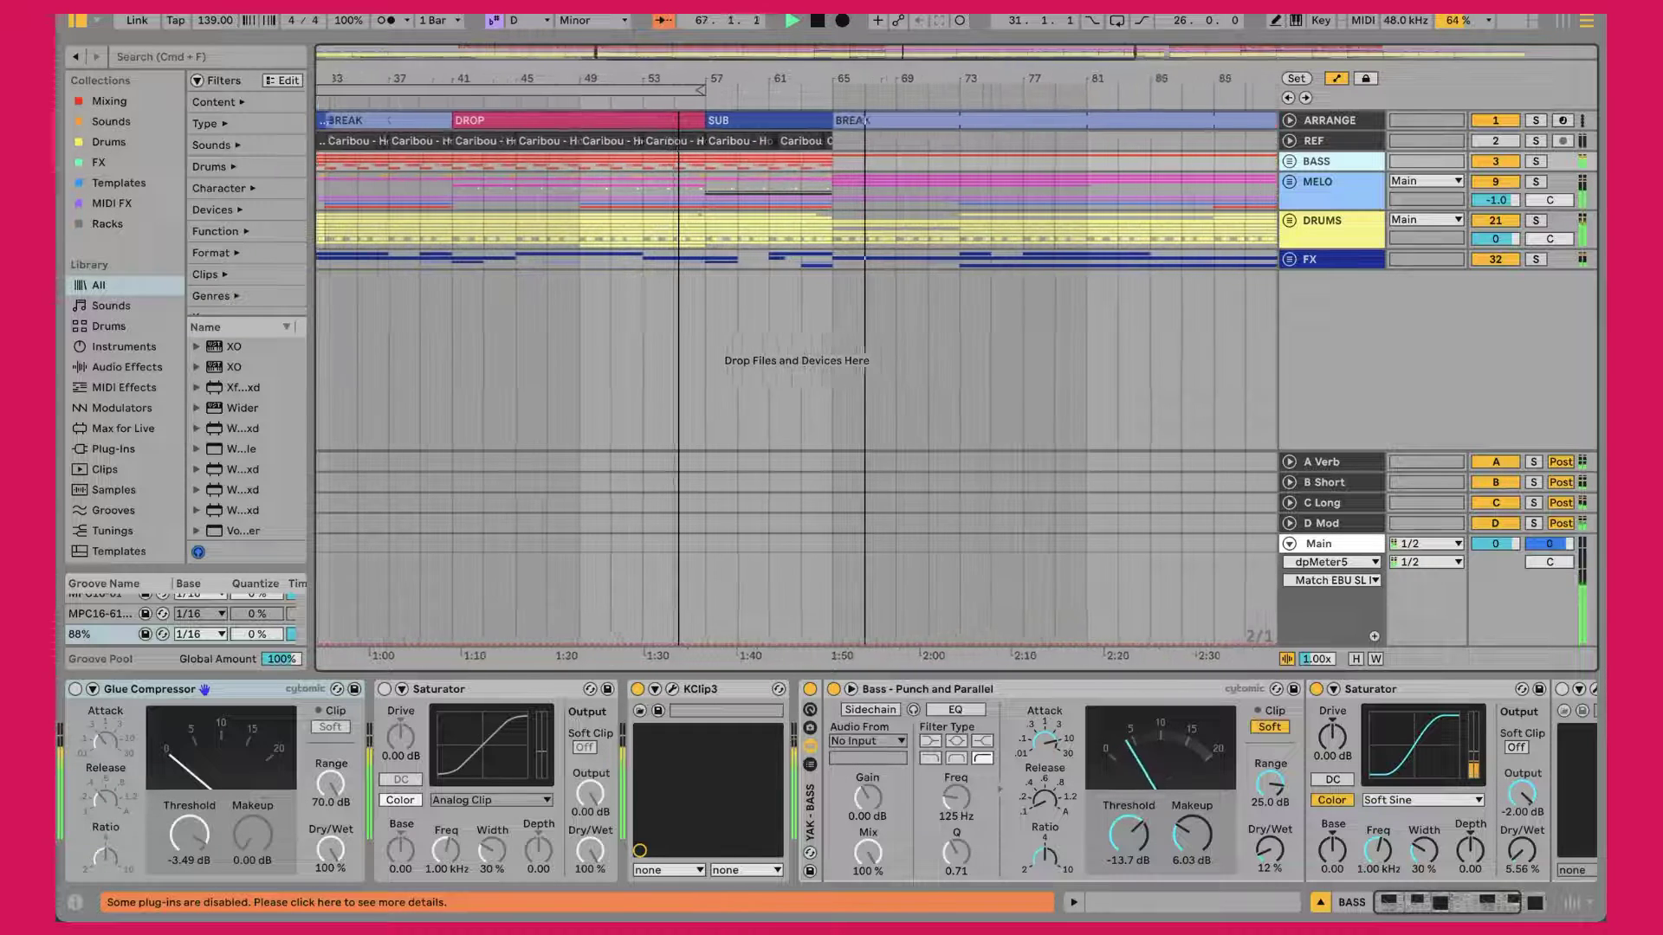
pyautogui.scroll(-3, 778, 259)
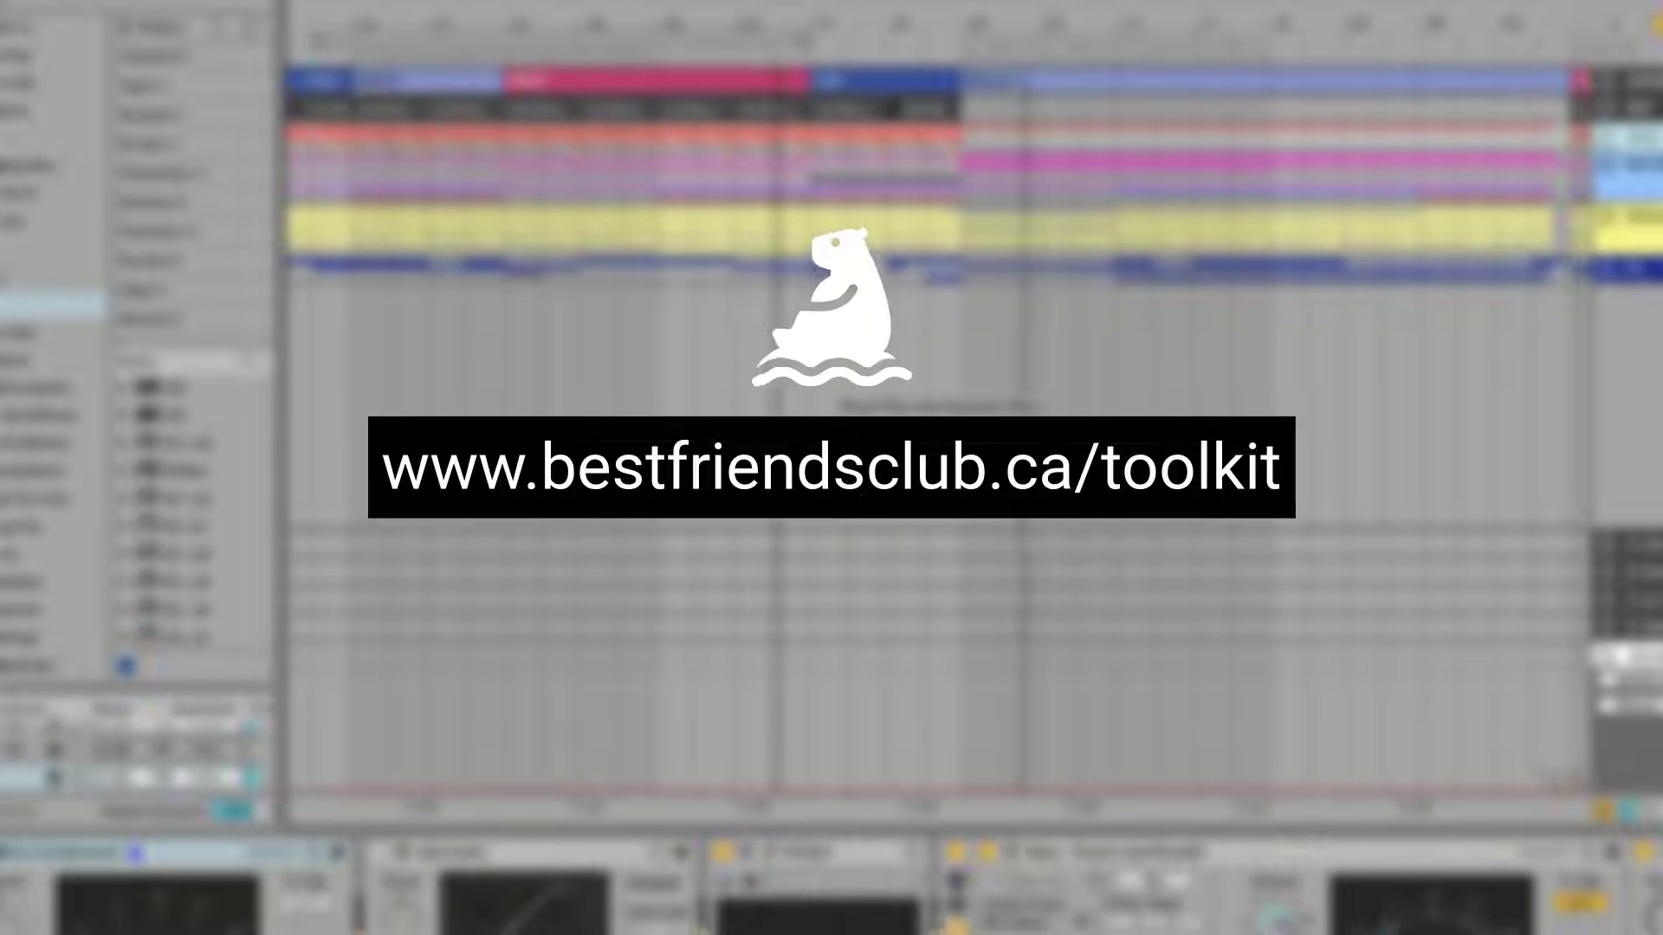
pyautogui.press('-')
pyautogui.press('-')
pyautogui.press('-')
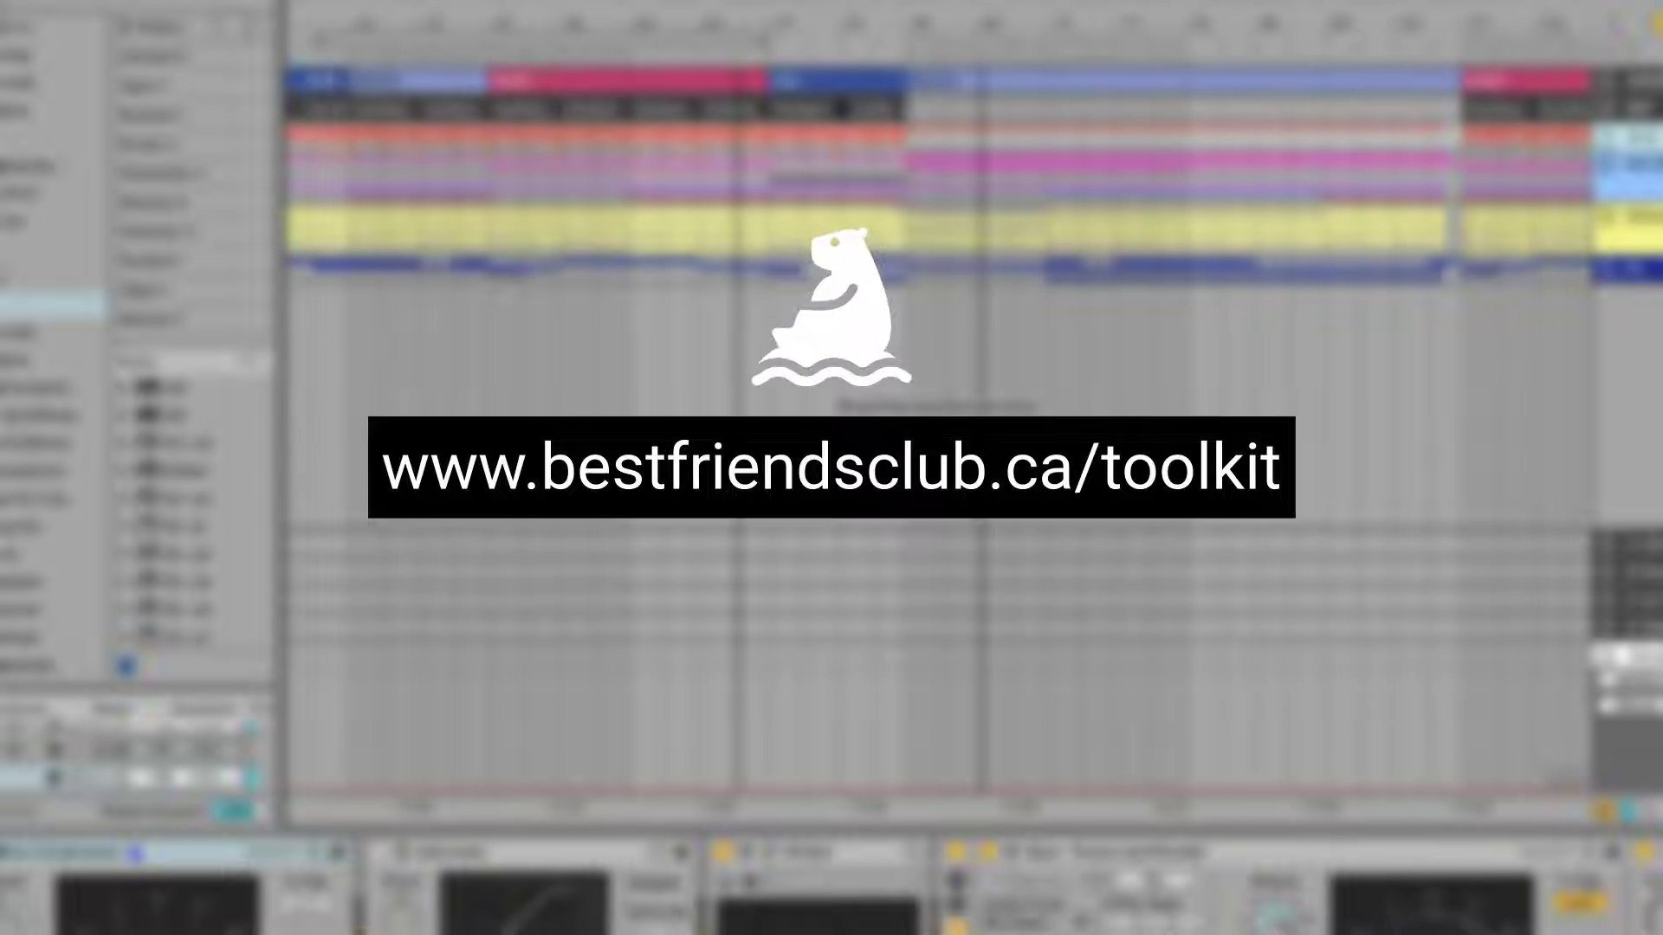
pyautogui.press('-')
pyautogui.press('-')
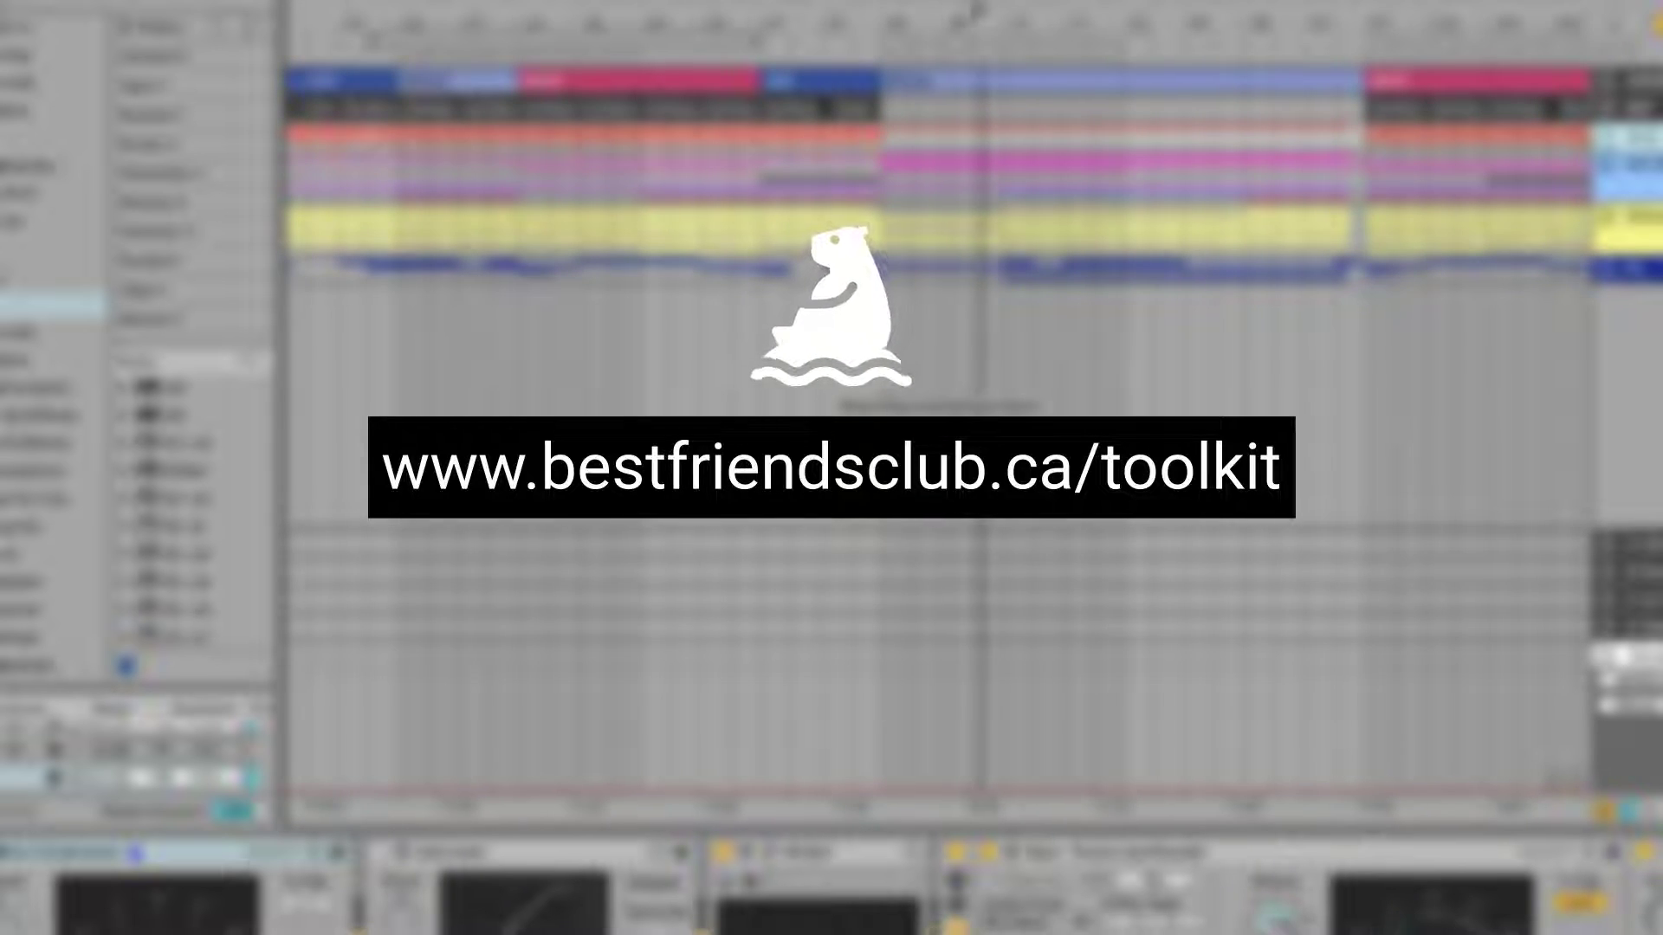
pyautogui.press('+')
pyautogui.press('+')
pyautogui.press('+')
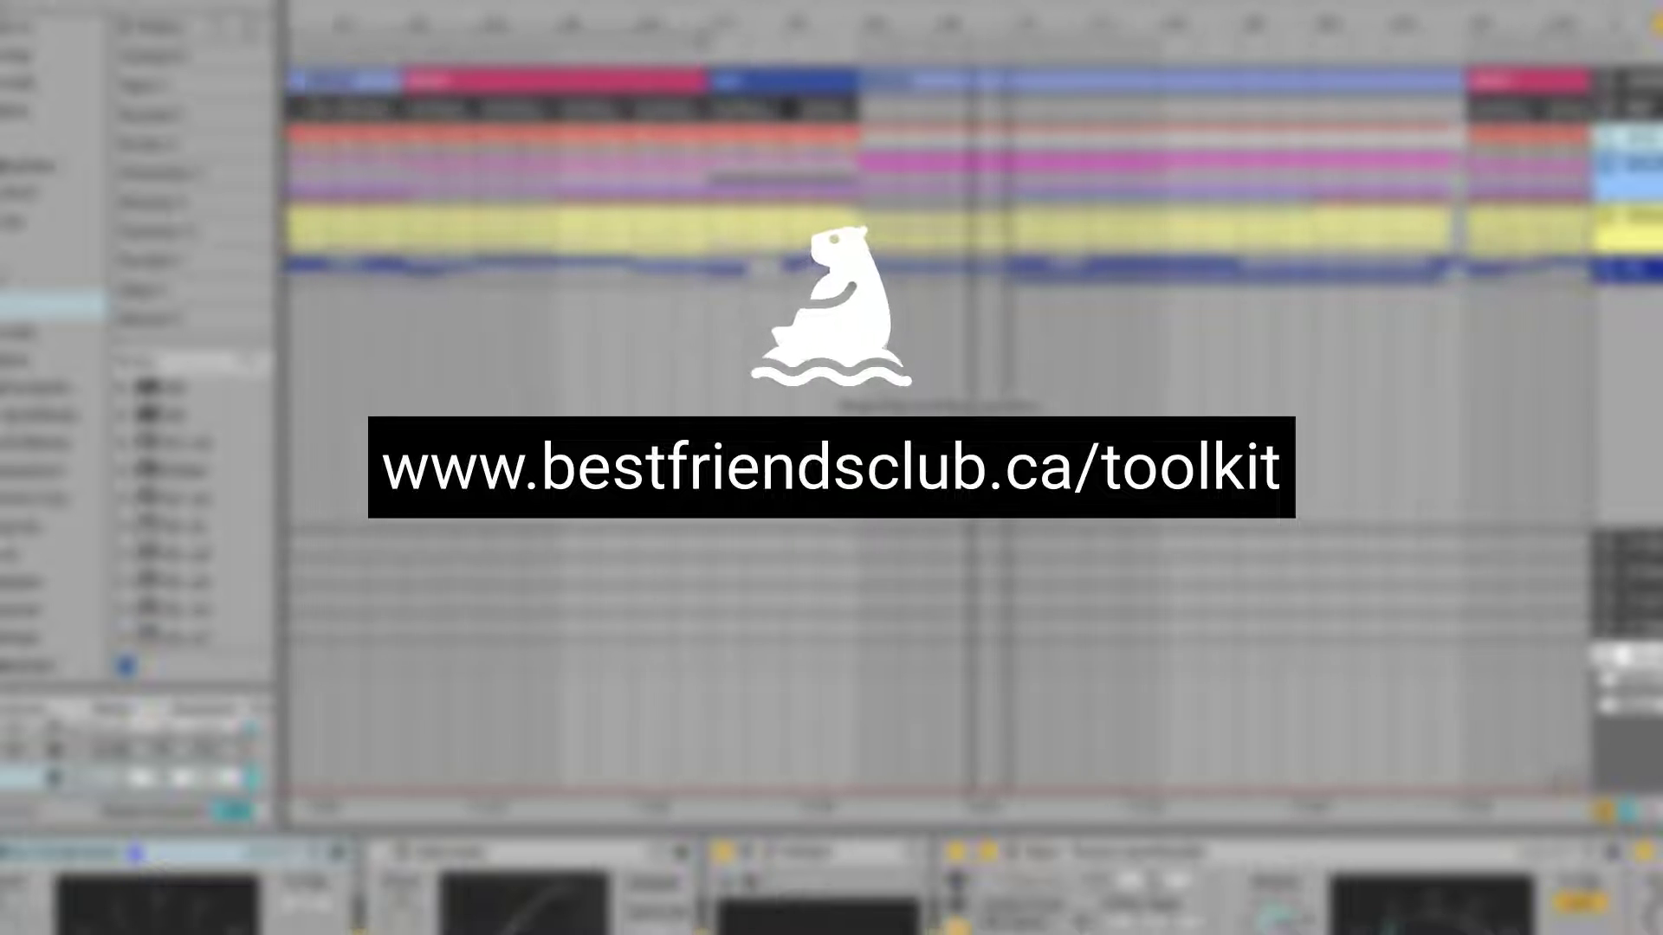
pyautogui.press('+')
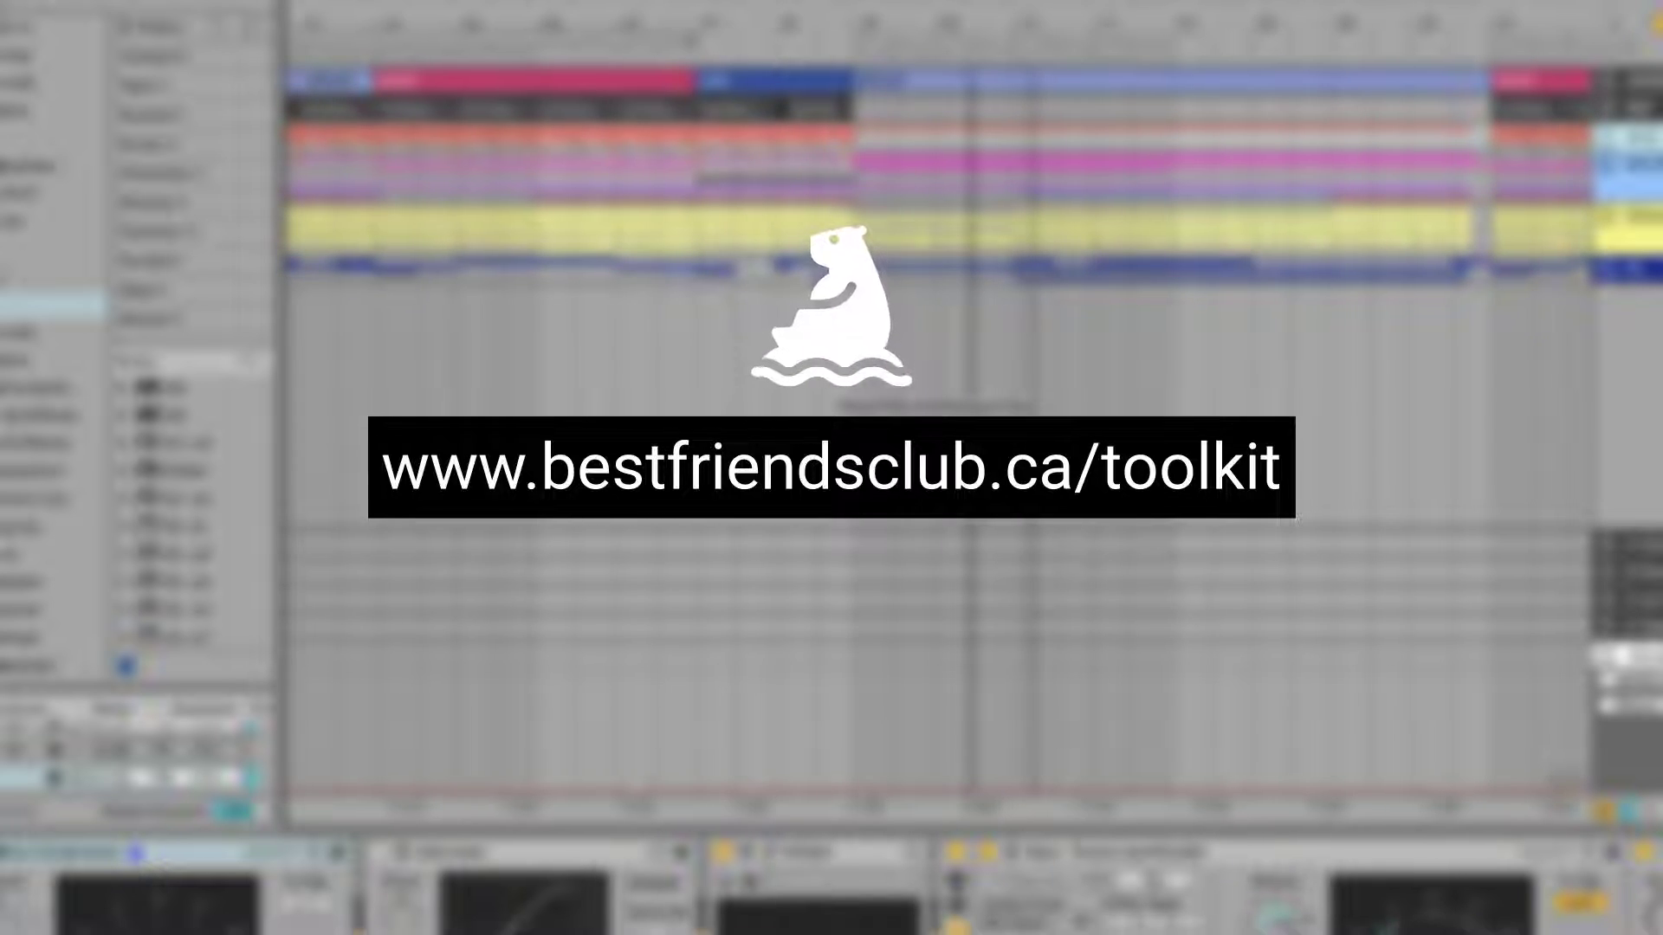
pyautogui.press('+')
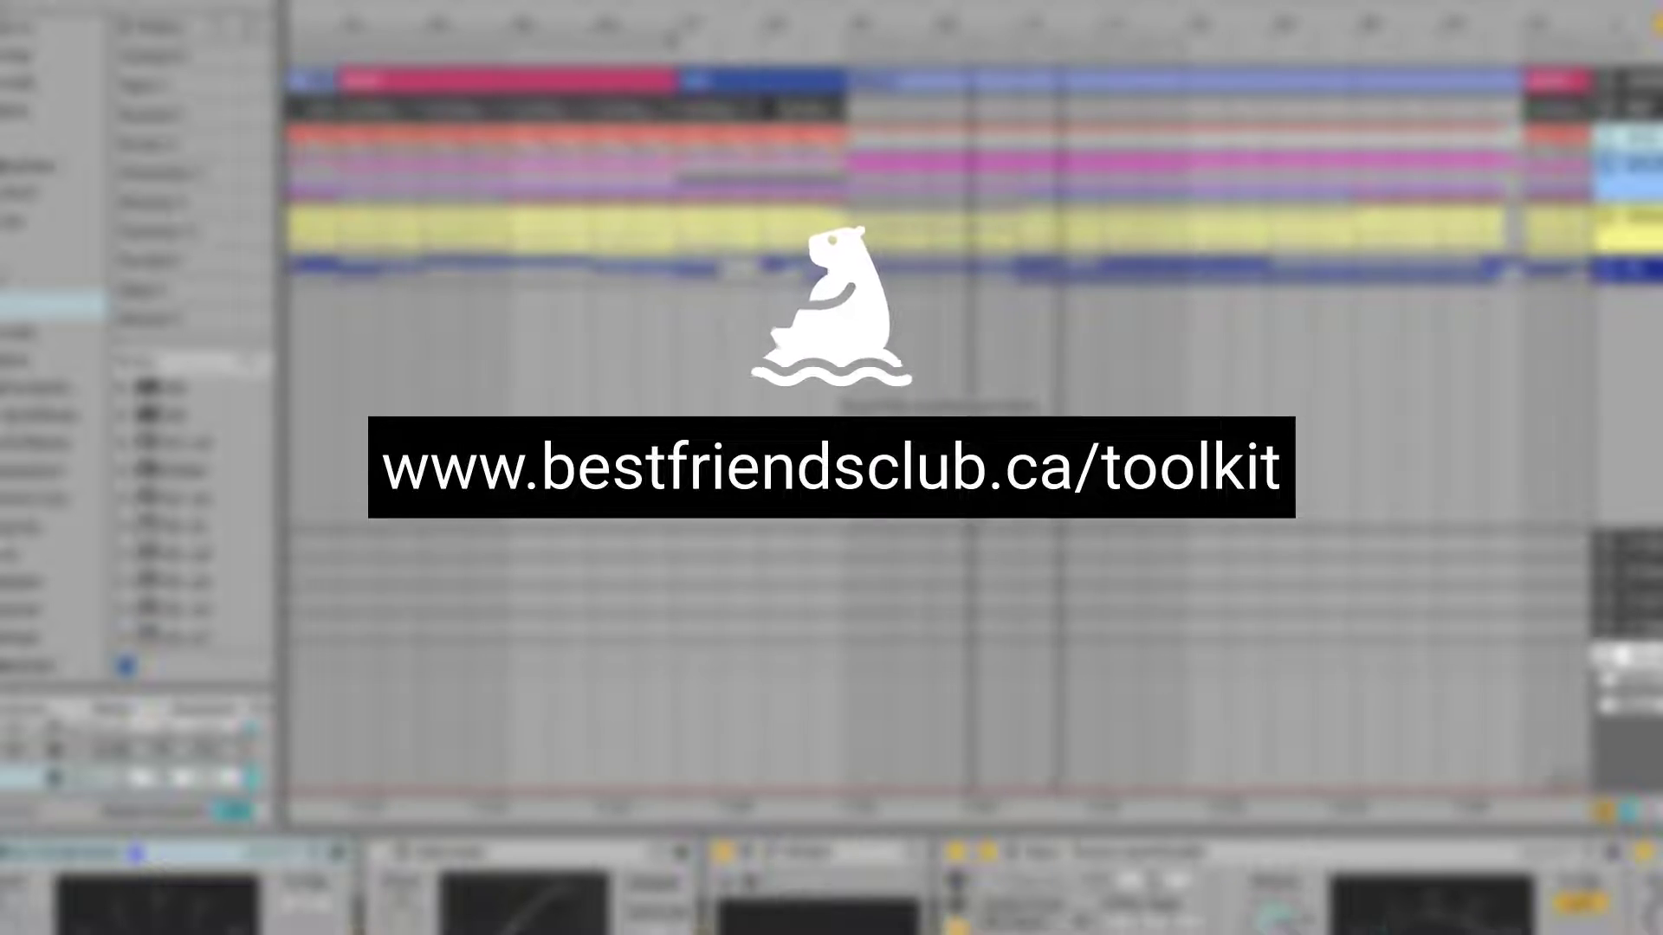
pyautogui.press('-')
pyautogui.press('-')
pyautogui.press('-')
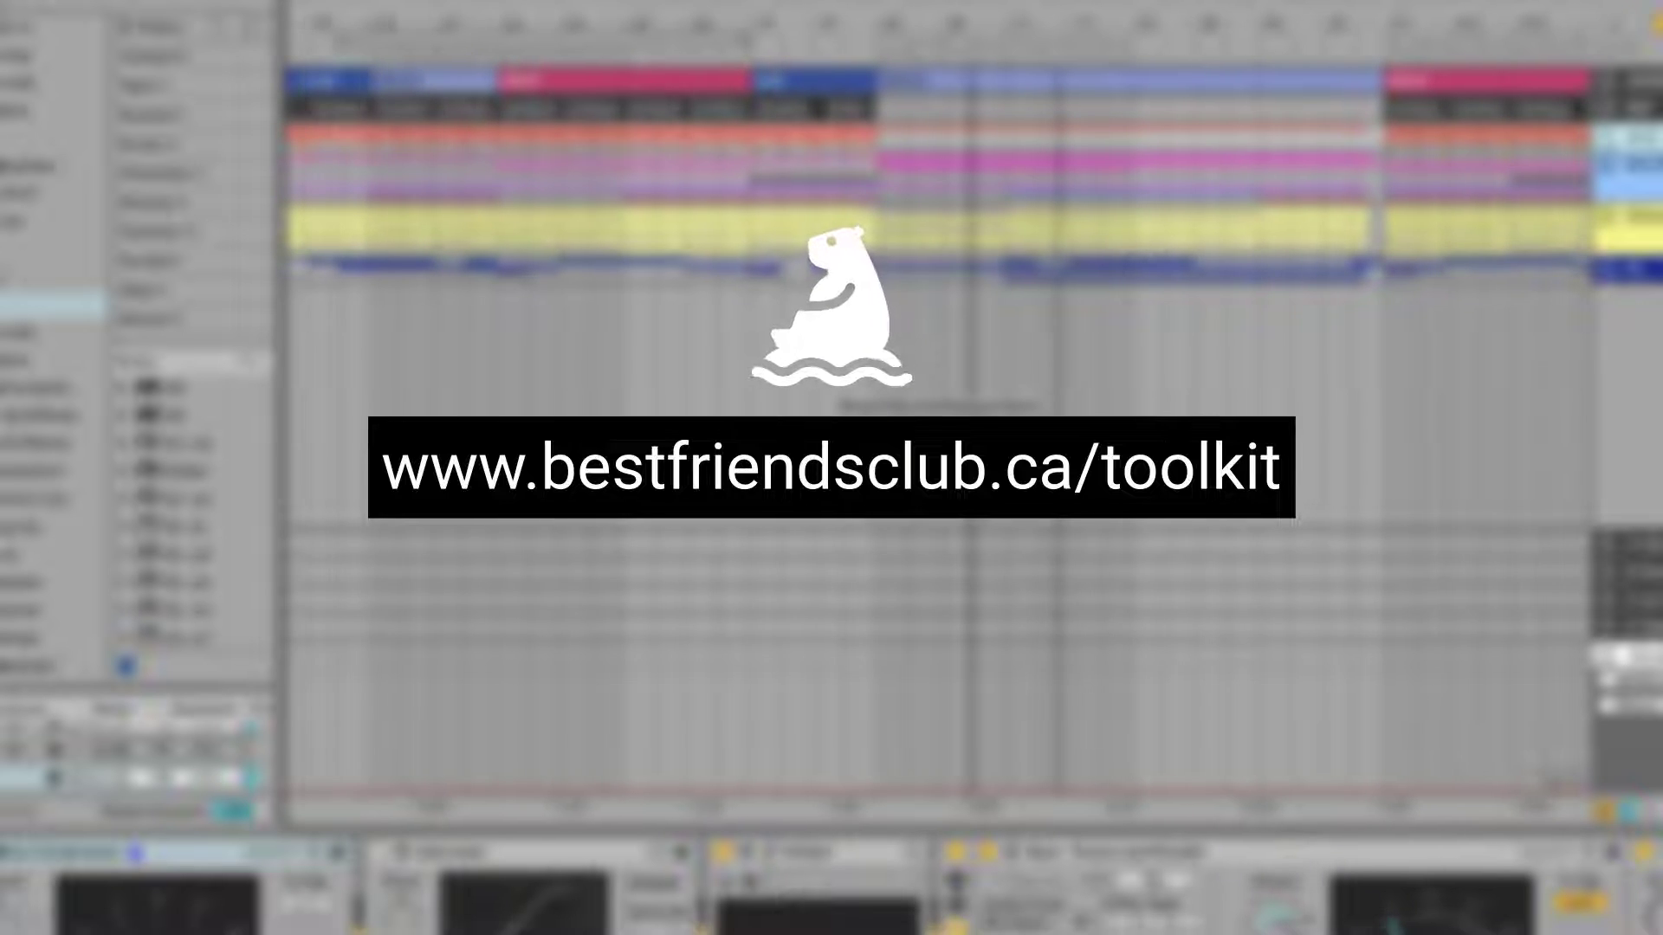
pyautogui.scroll(-3, 970, 433)
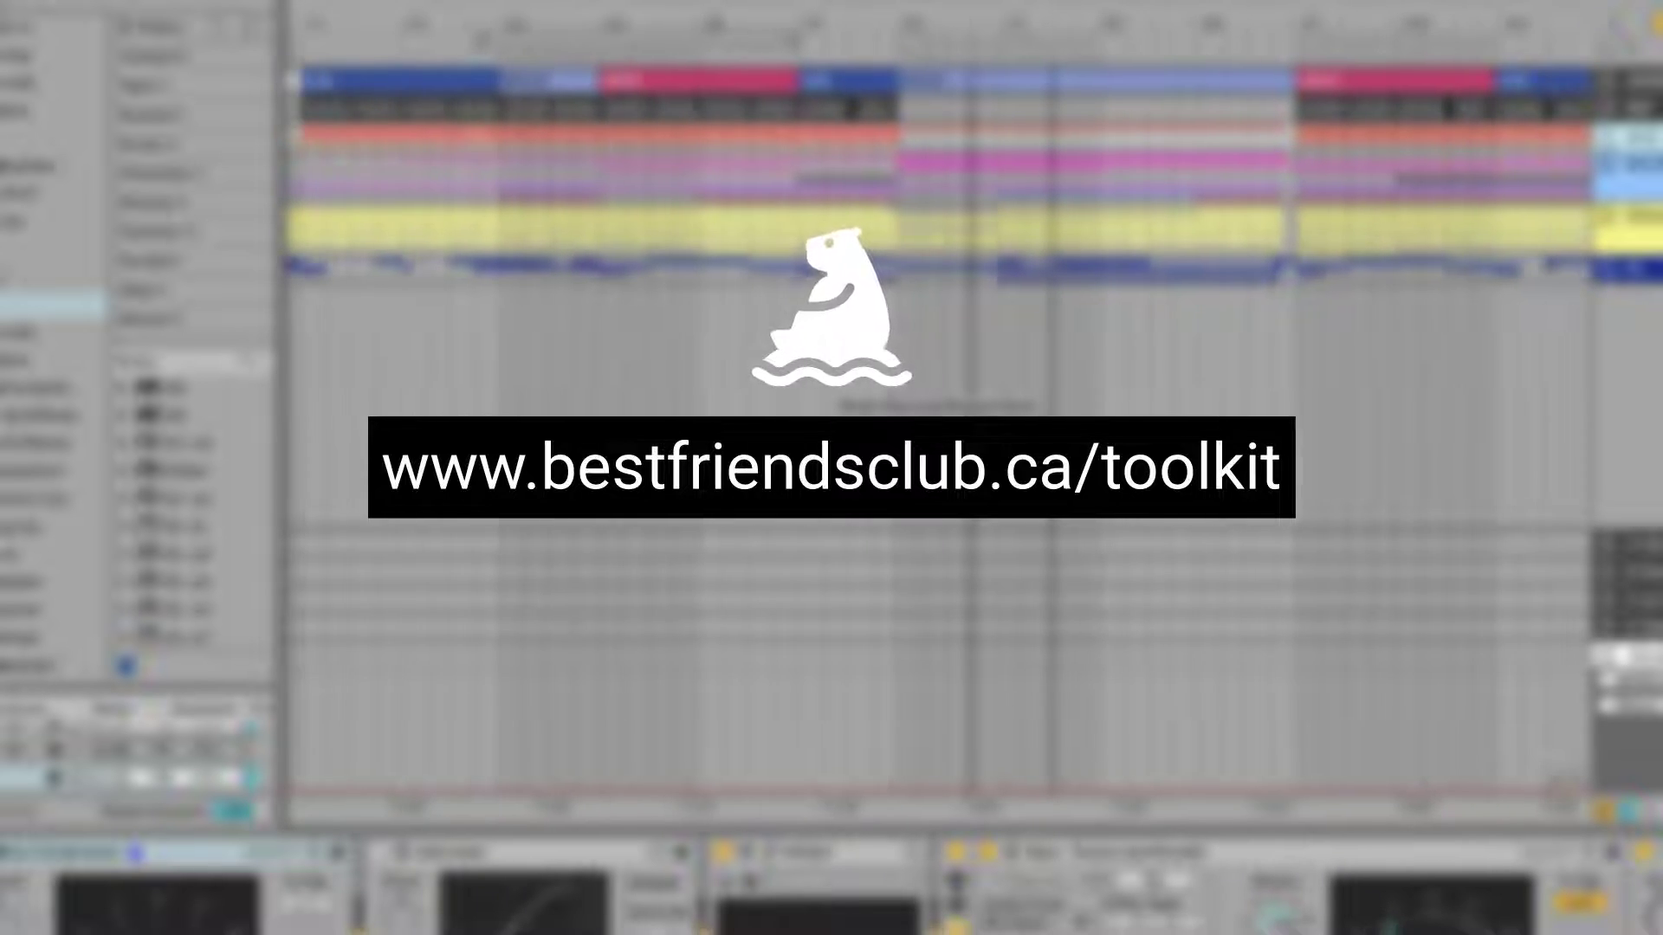
# Step: Solo and unsolo the REF track repeatedly during playback to compare the Caribou reference with the mix
pyautogui.scroll(5, 970, 433)
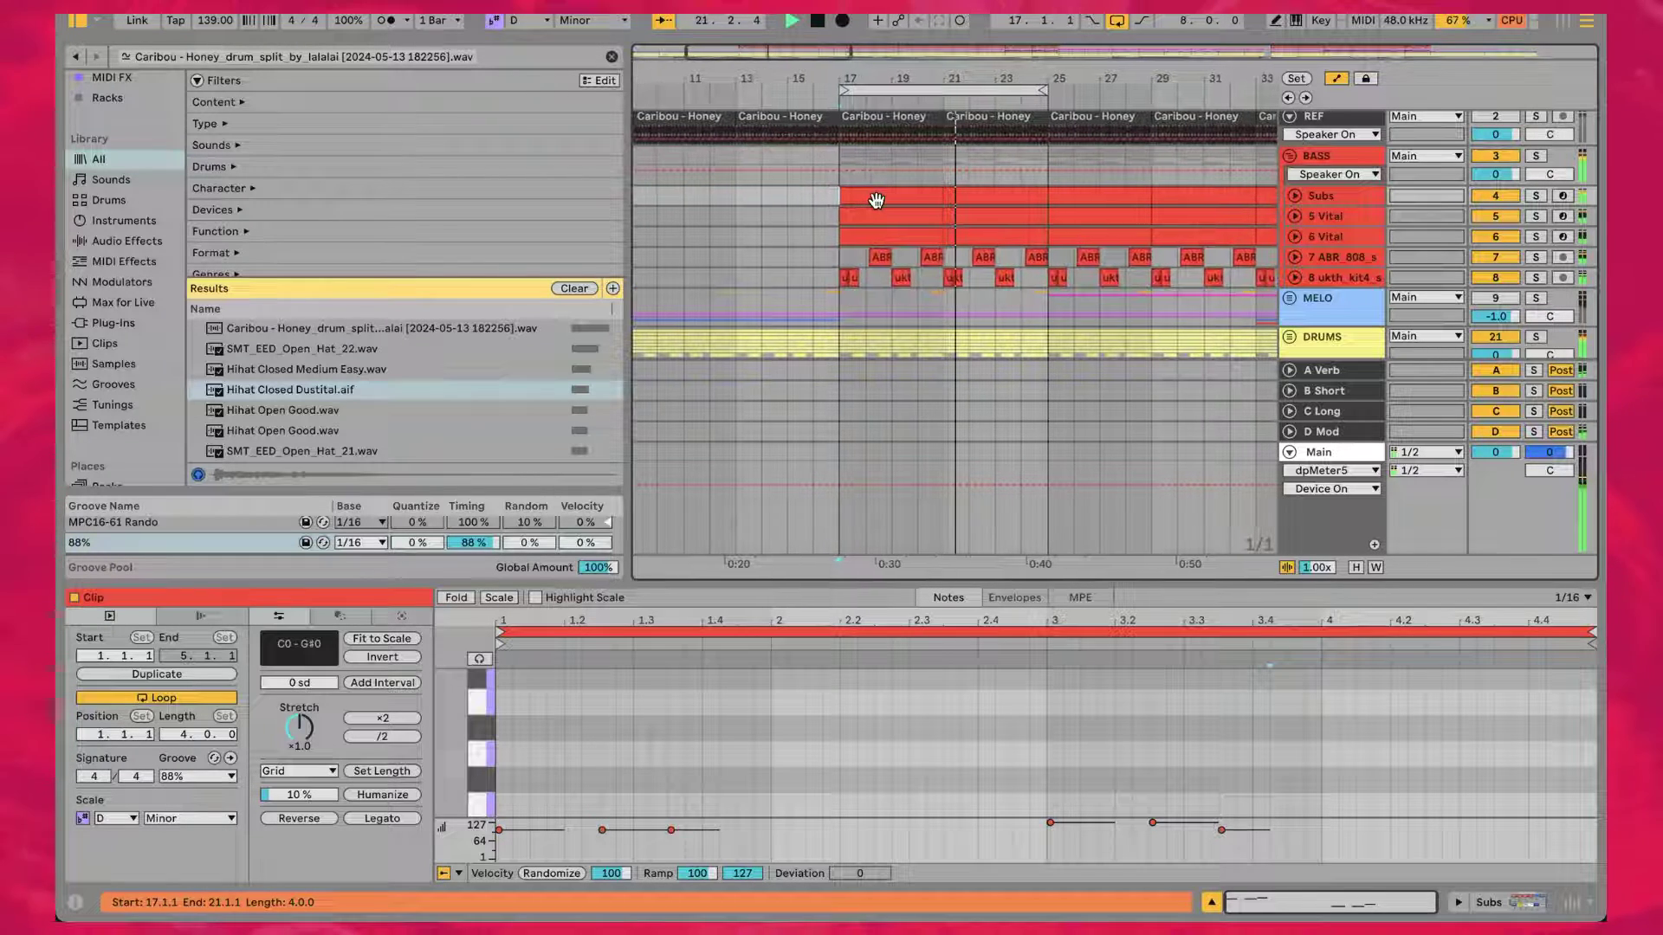
pyautogui.scroll(1, 1033, 147)
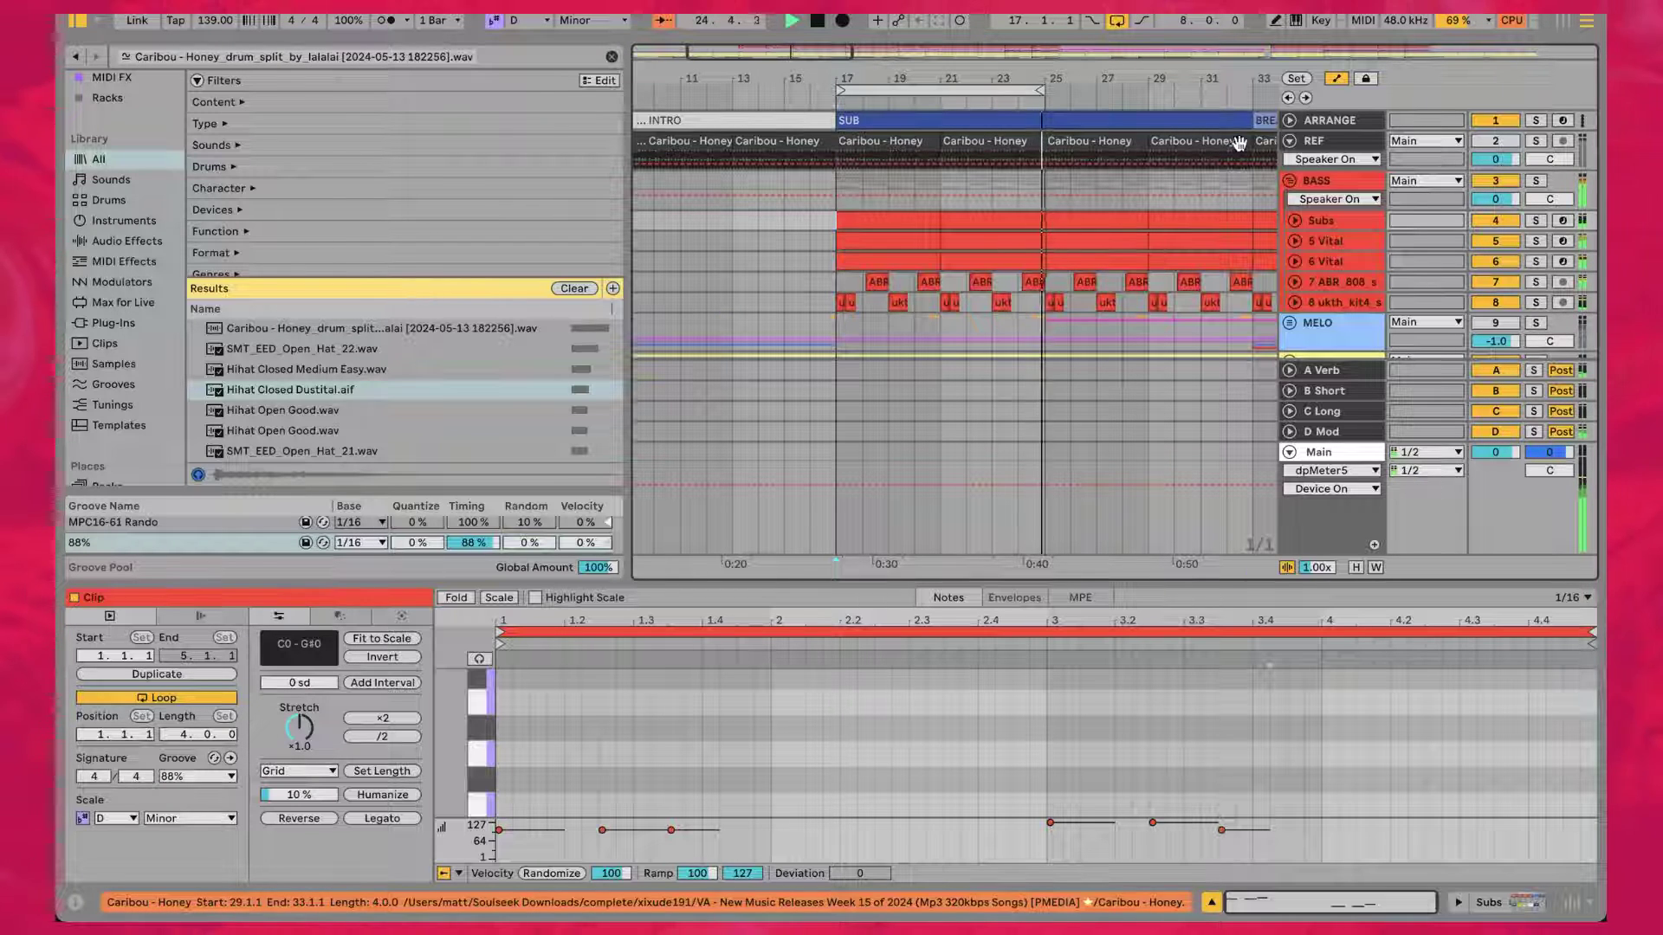
pyautogui.click(1313, 144)
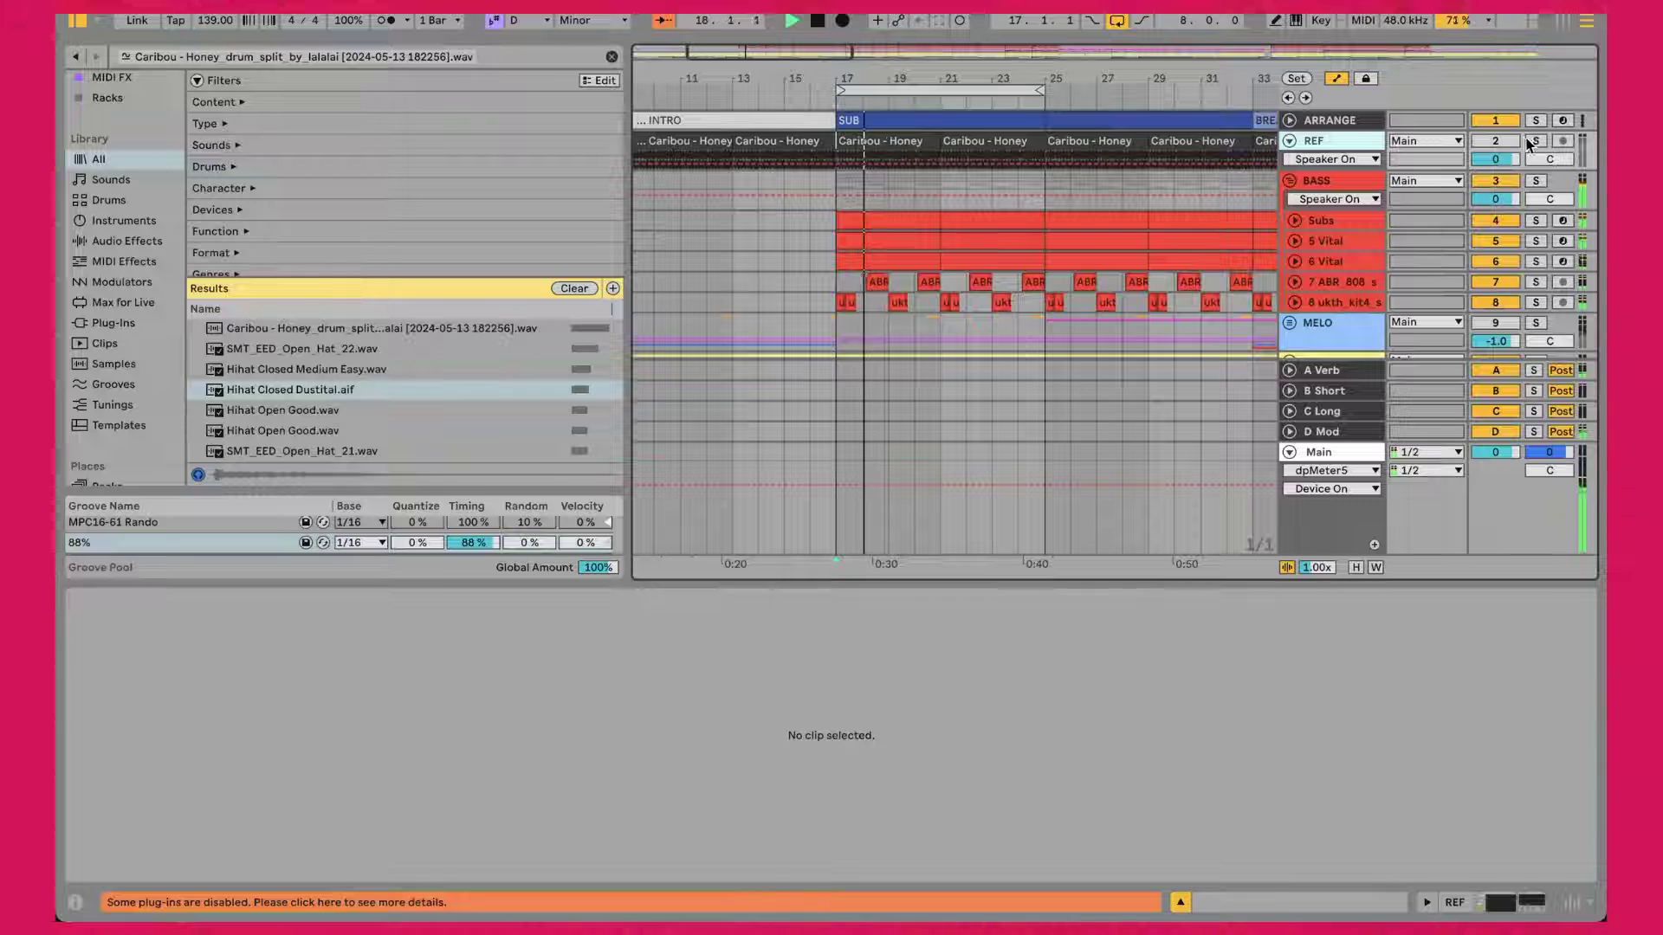
pyautogui.click(1476, 149)
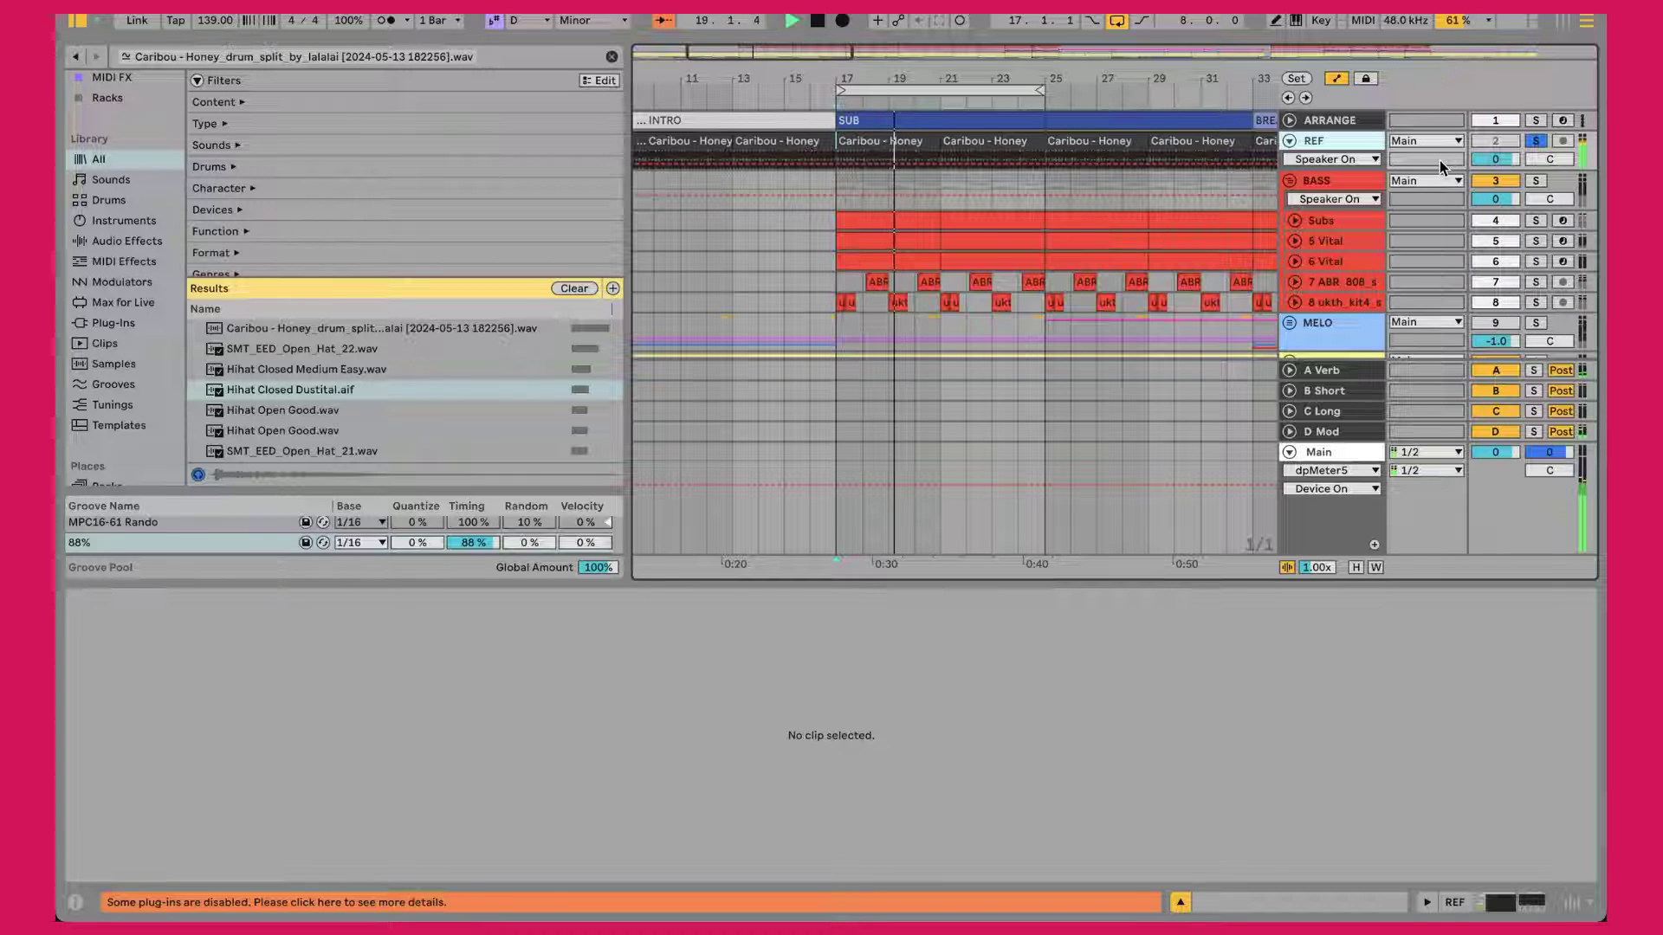
pyautogui.press('s')
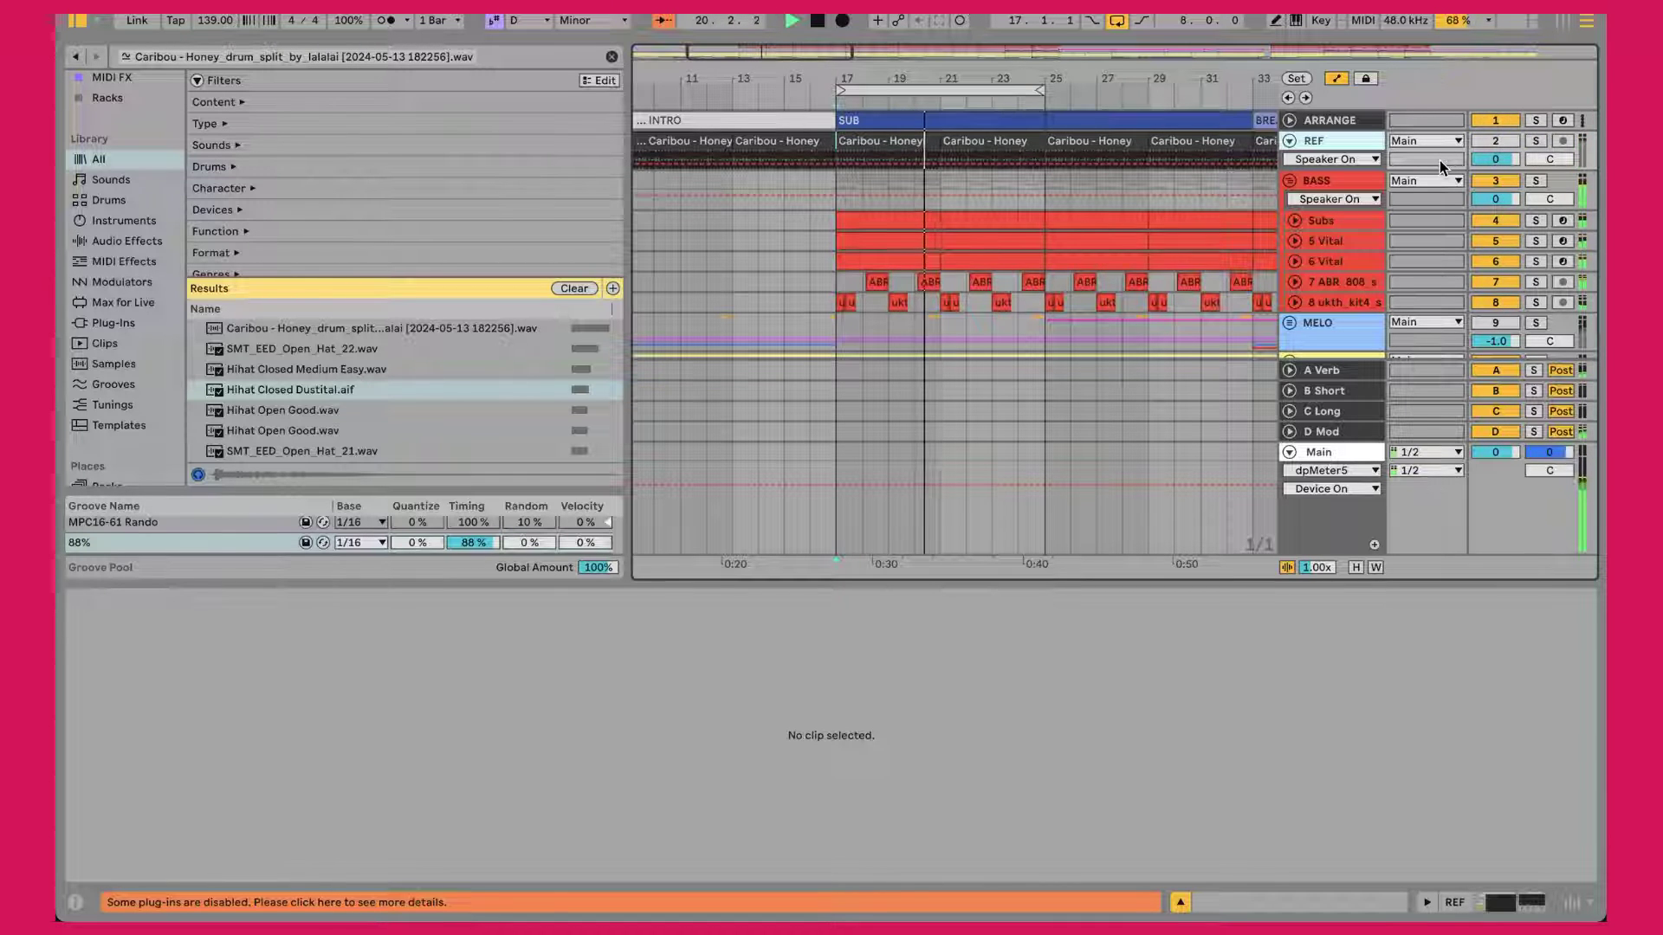
pyautogui.press('s')
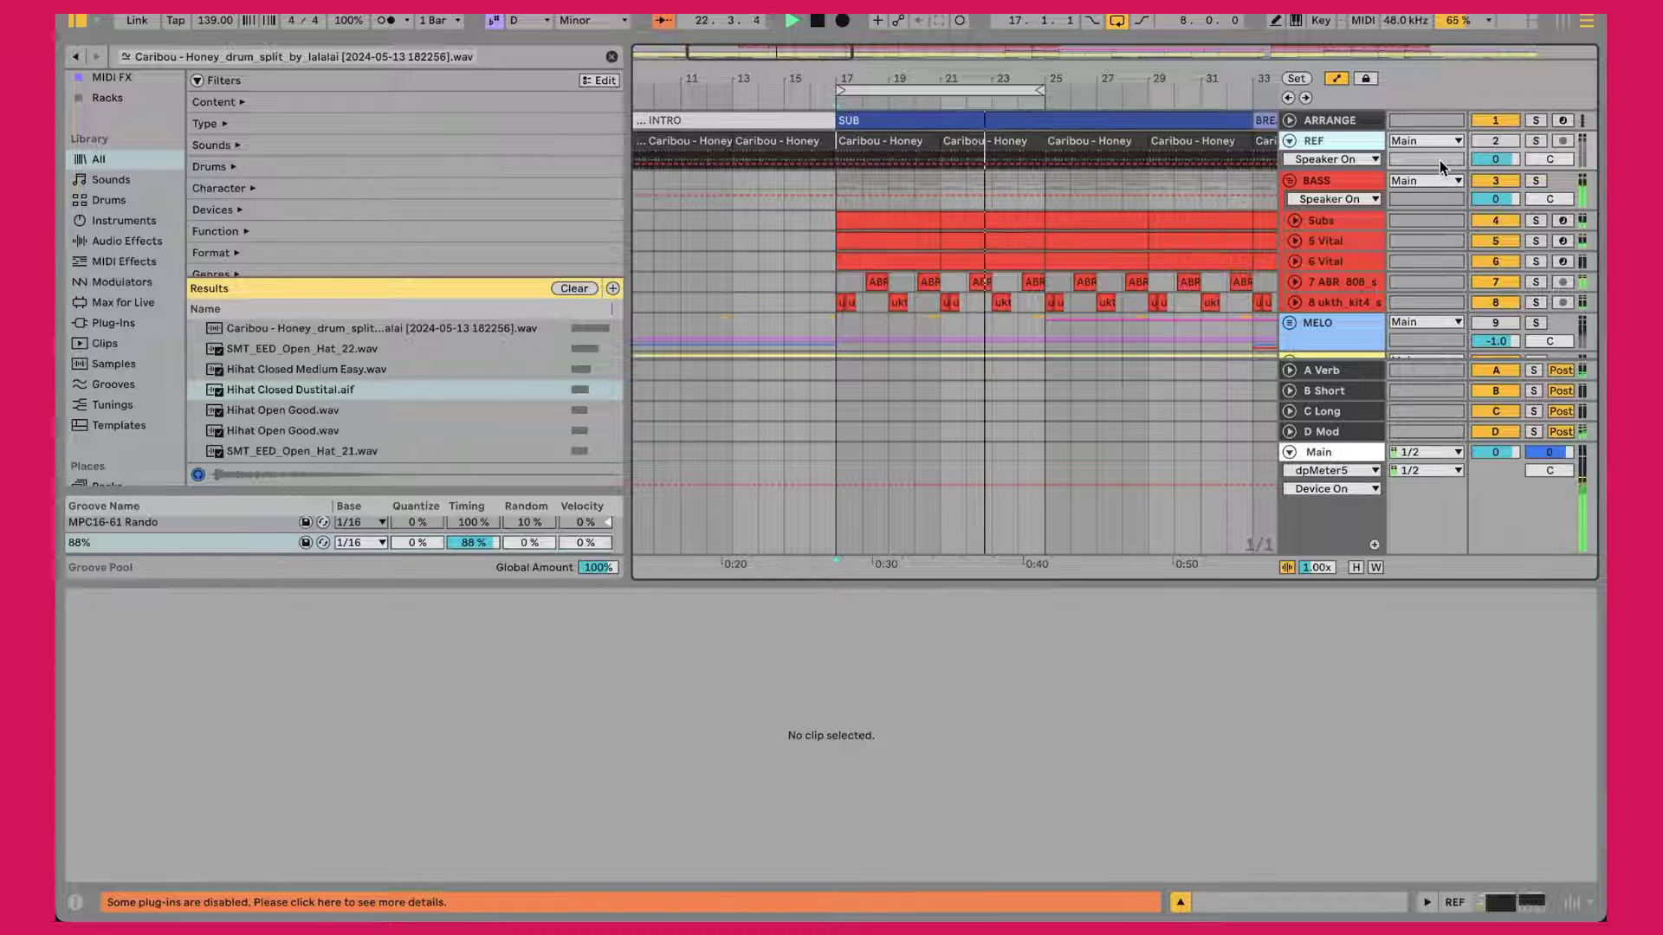
pyautogui.press('s')
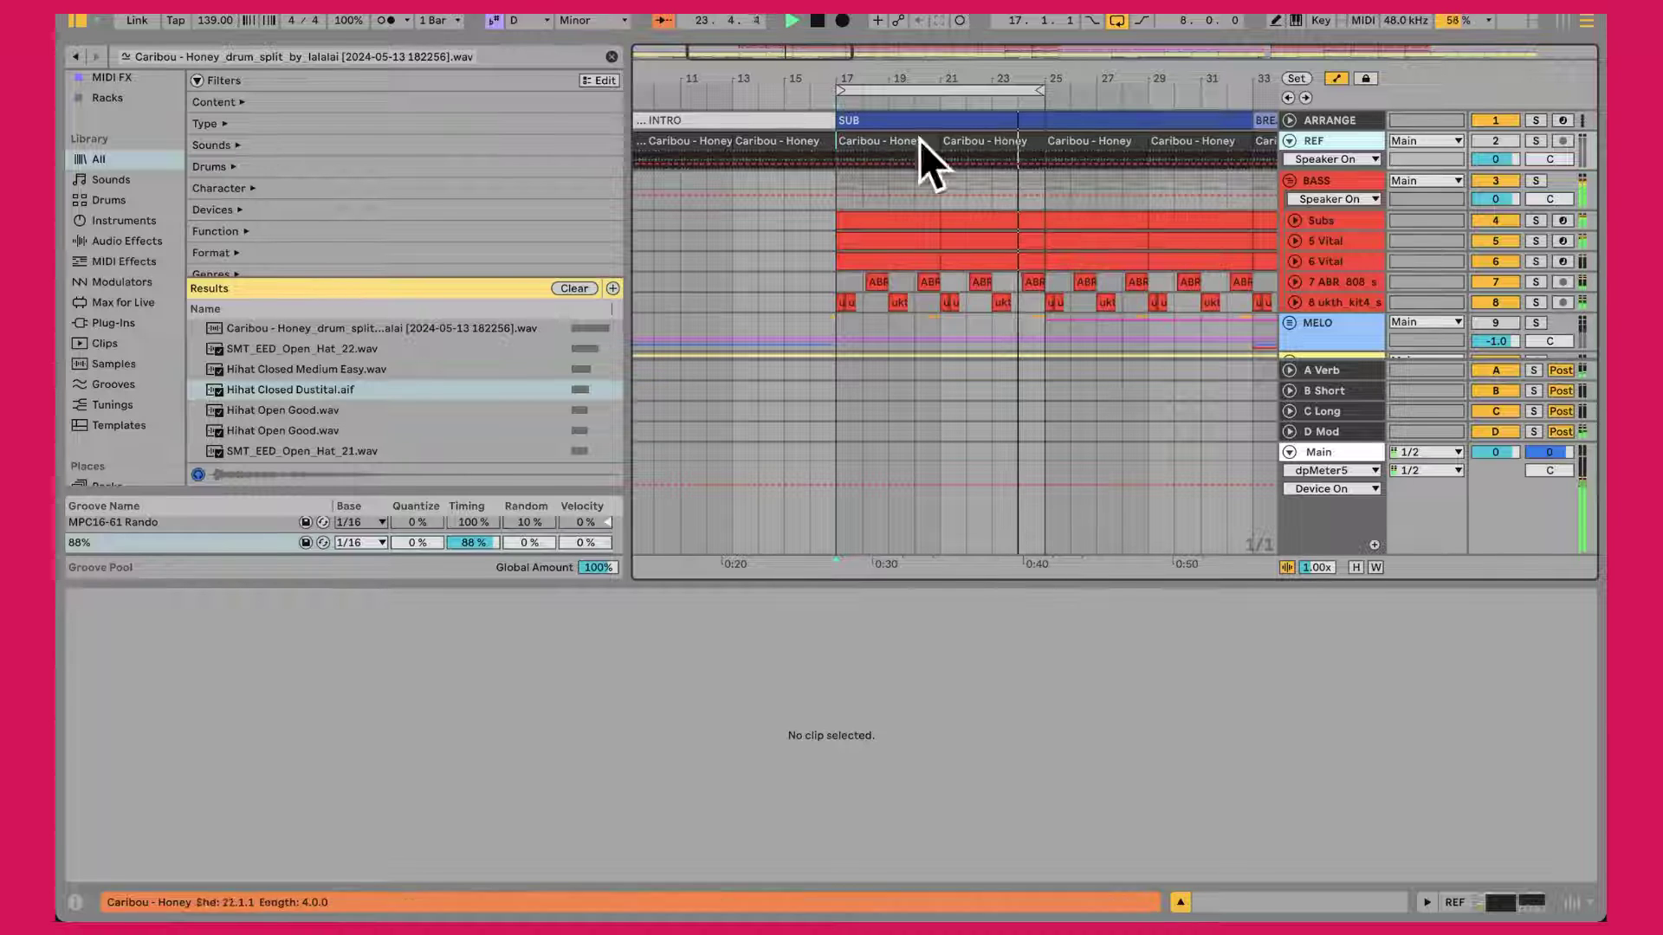
# Step: Unfold the MELO group and look through its vocal and percussion tracks up to around bar 57
pyautogui.scroll(-3, 866, 225)
pyautogui.click(1290, 223)
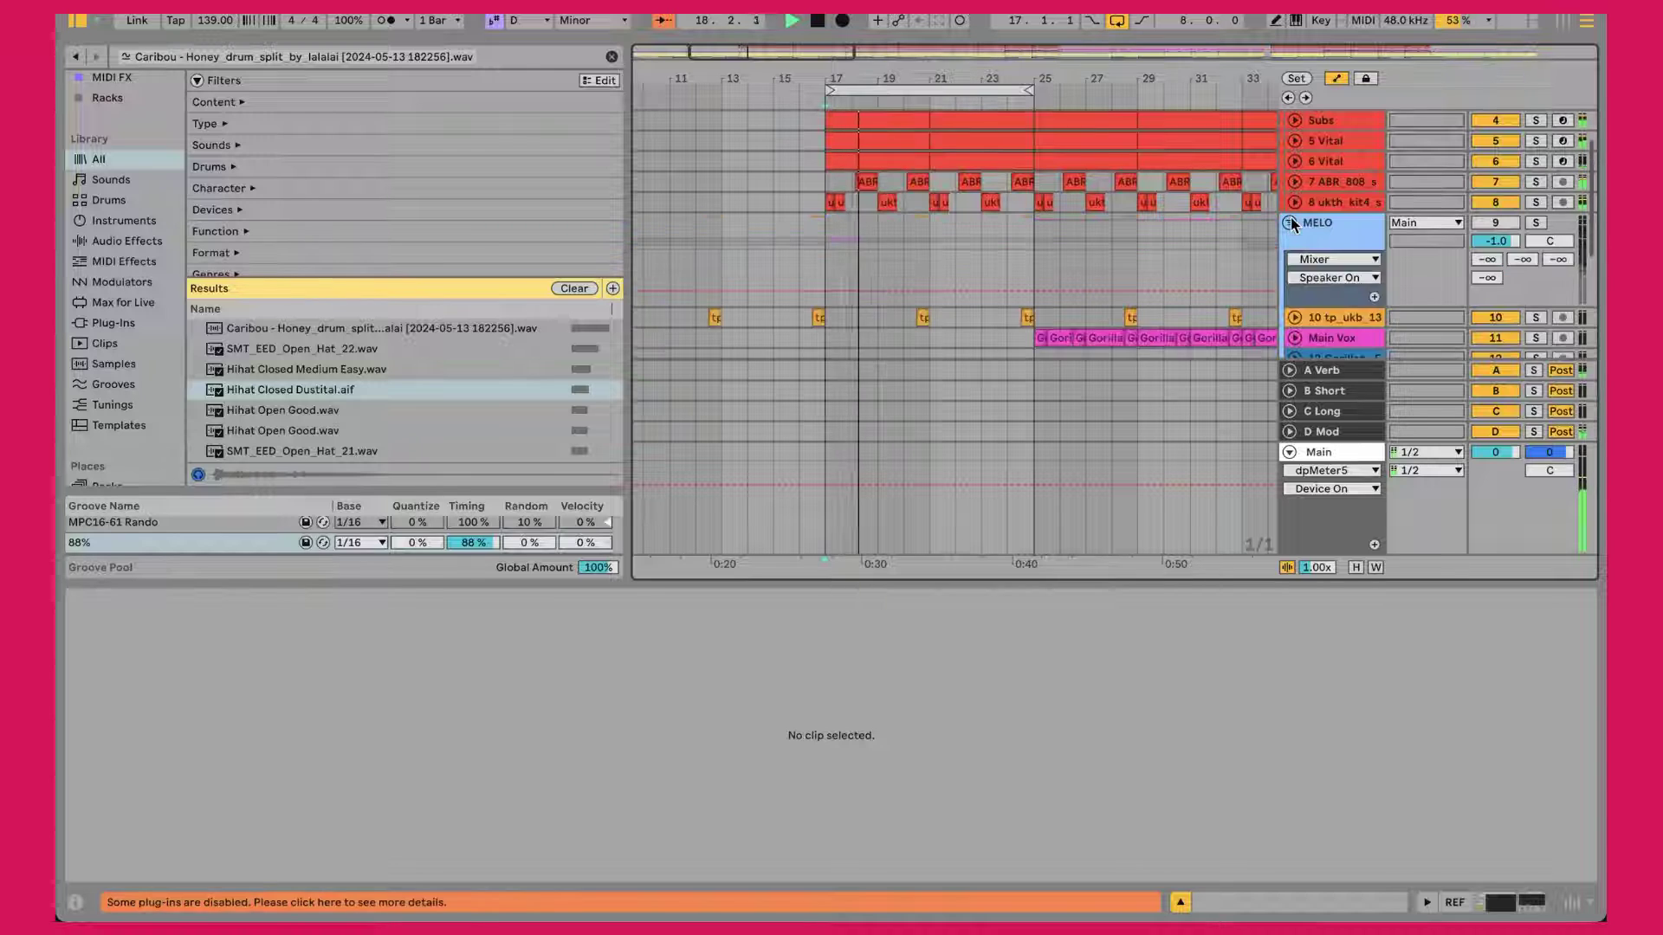
pyautogui.scroll(-1, 1554, 173)
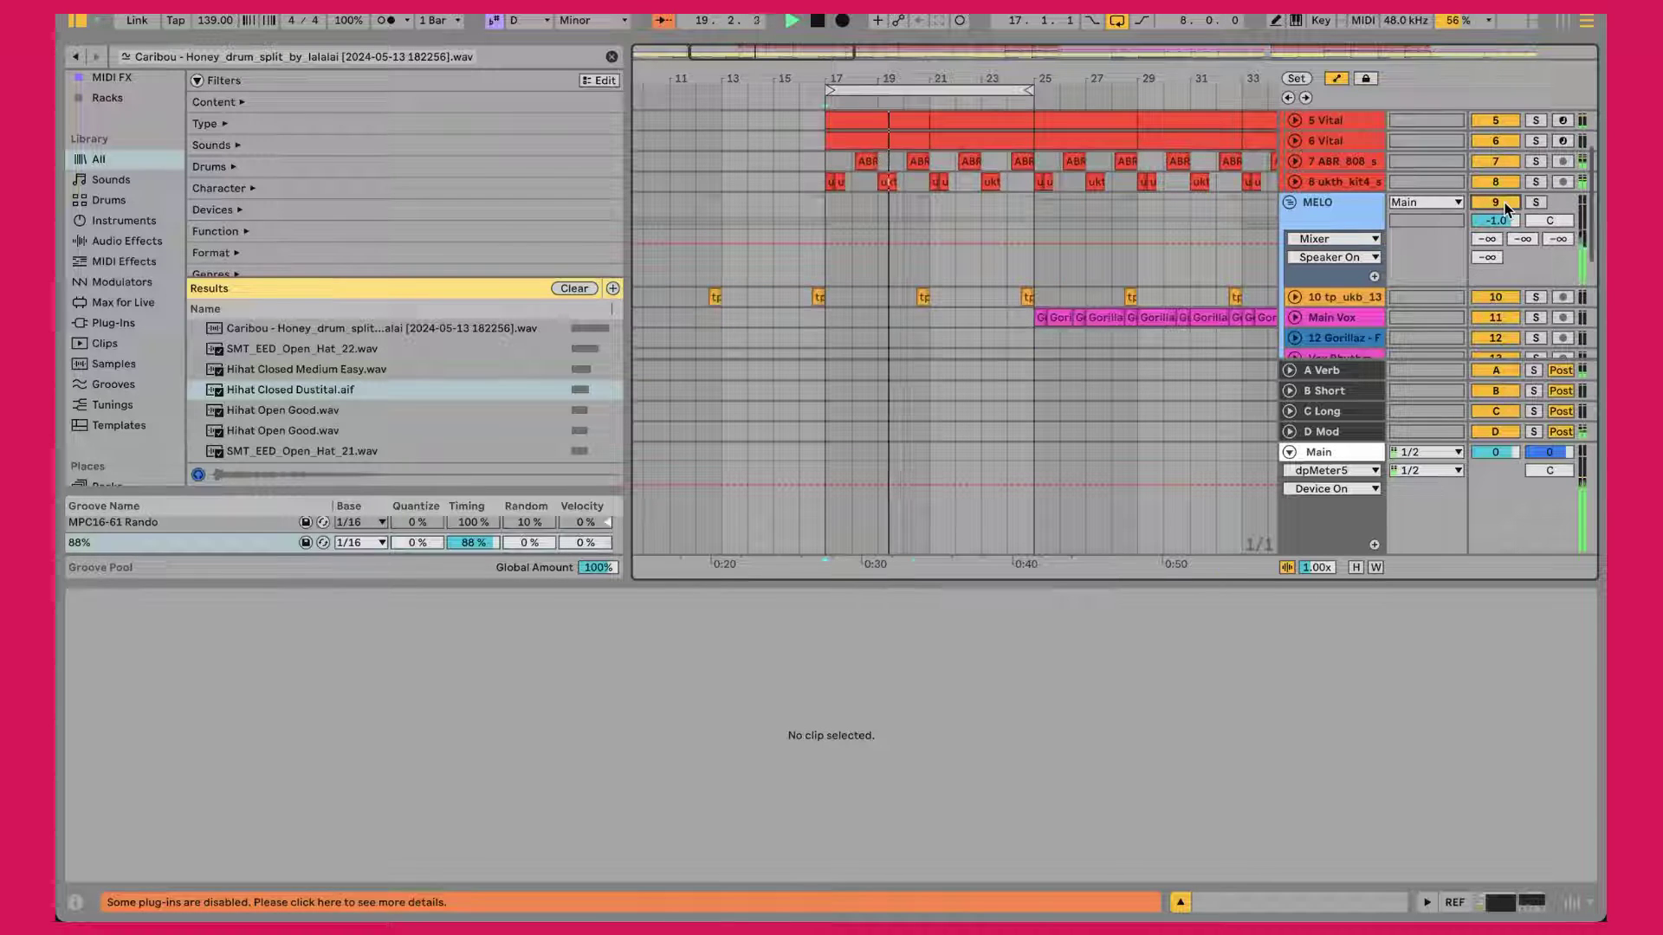
pyautogui.scroll(-3, 1504, 202)
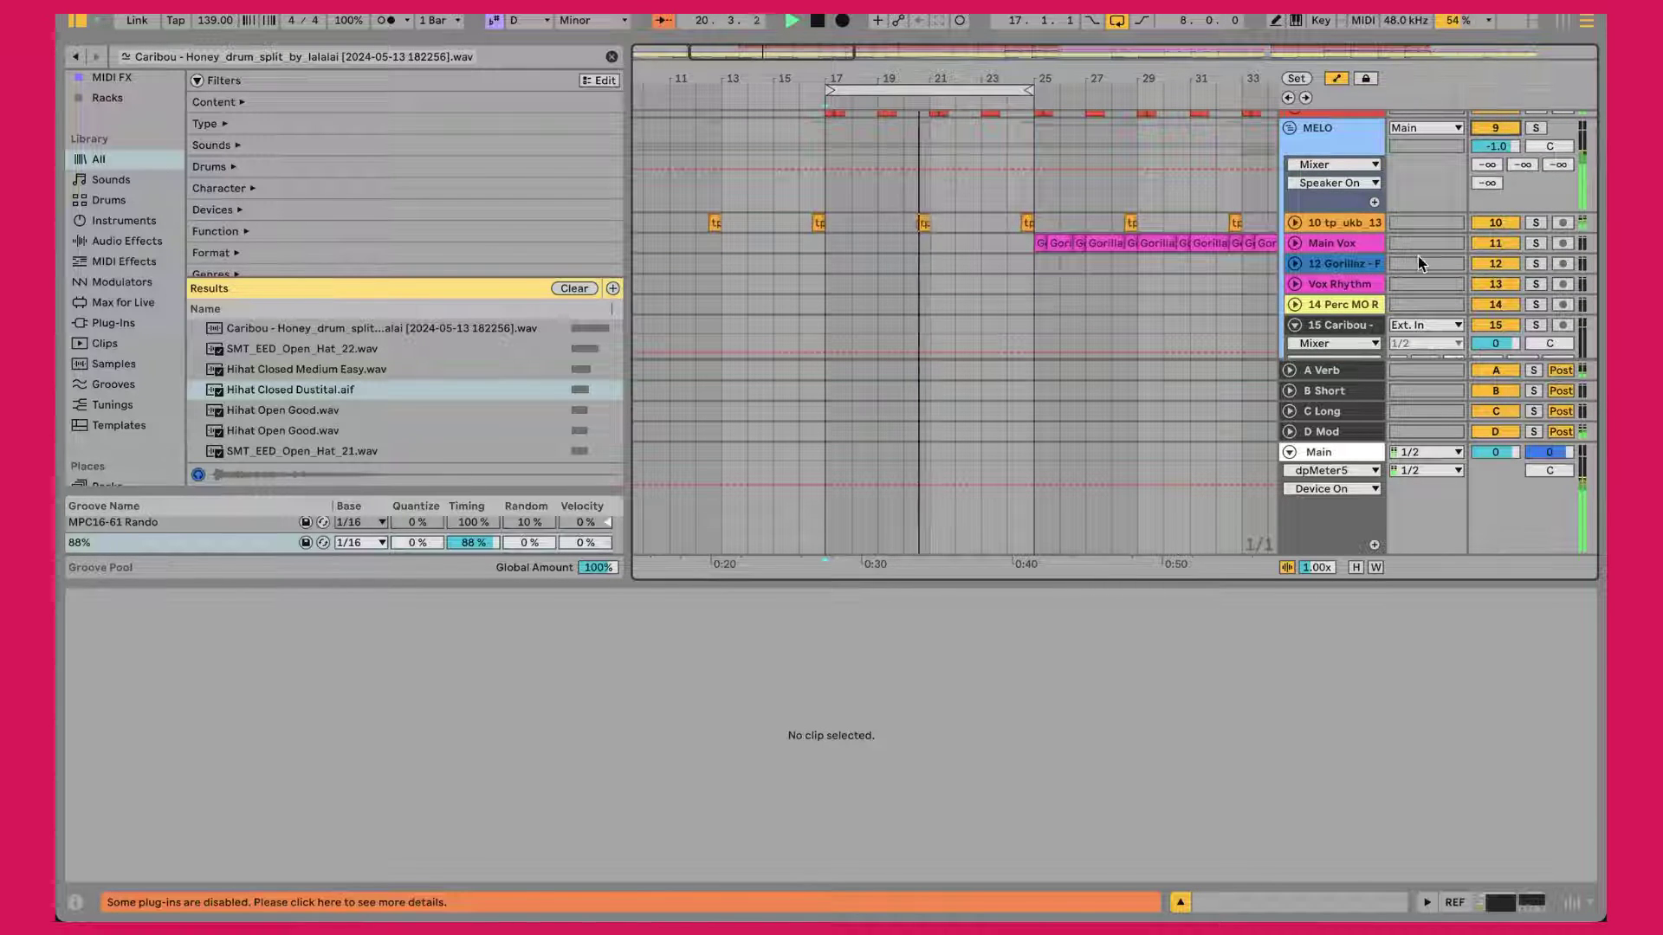
pyautogui.hscroll(15, 1057, 273)
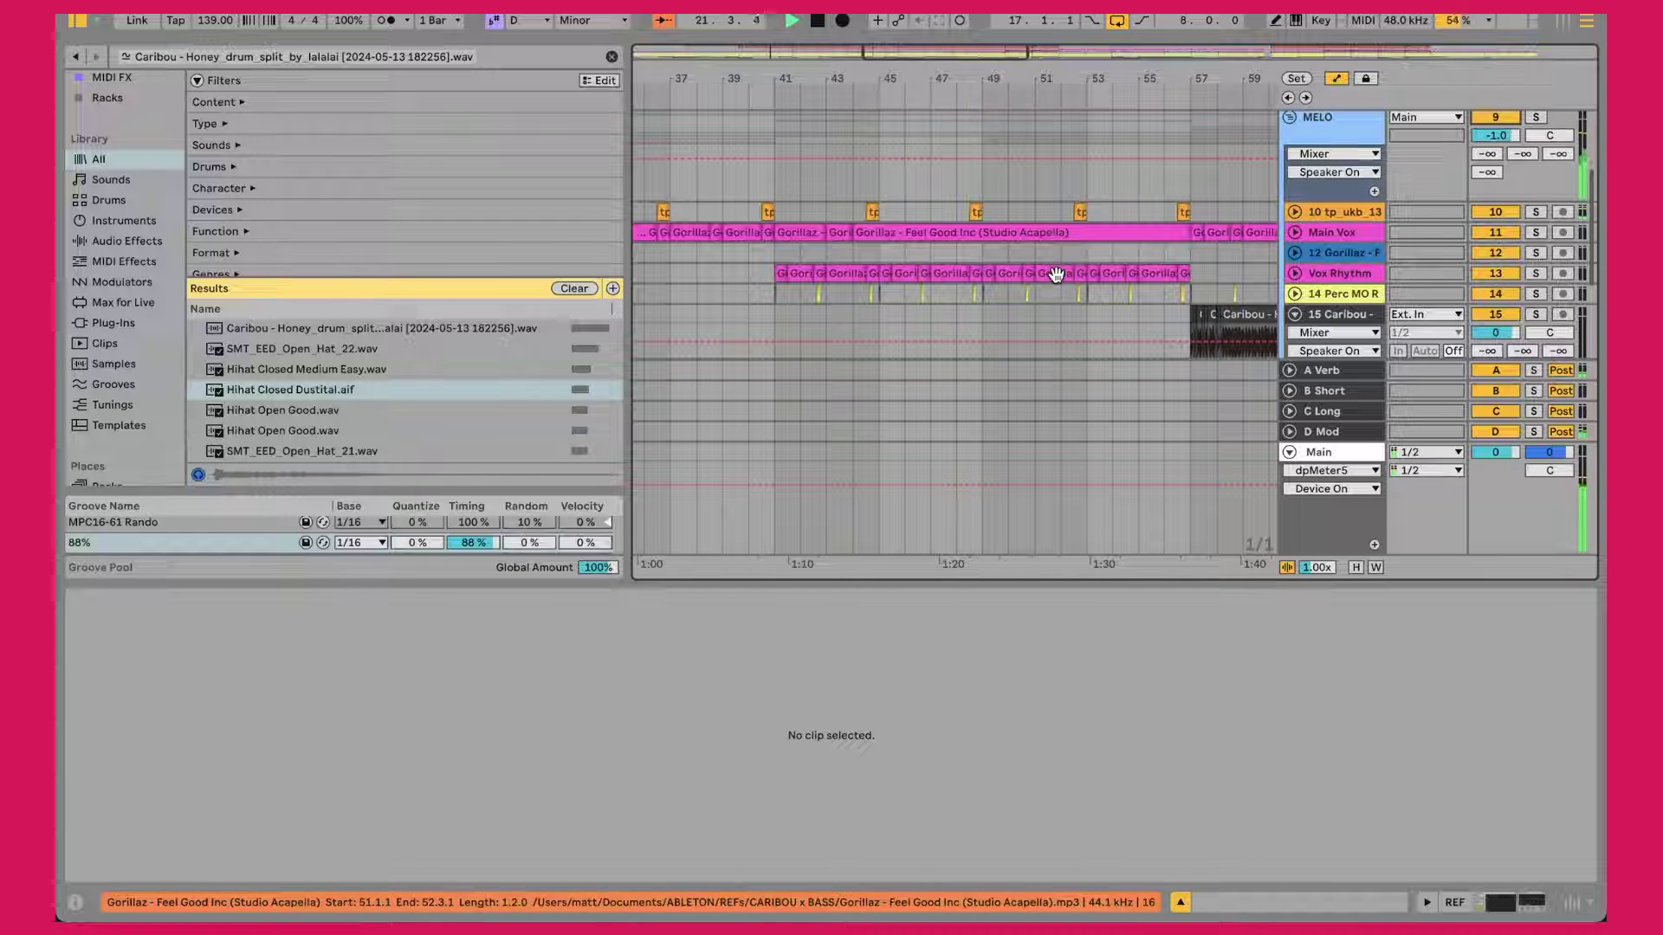
# Step: Play the drop from around bar 43 and solo the Main Vox track briefly to hear the acapella alone
pyautogui.click(860, 208)
pyautogui.hscroll(-3, 857, 204)
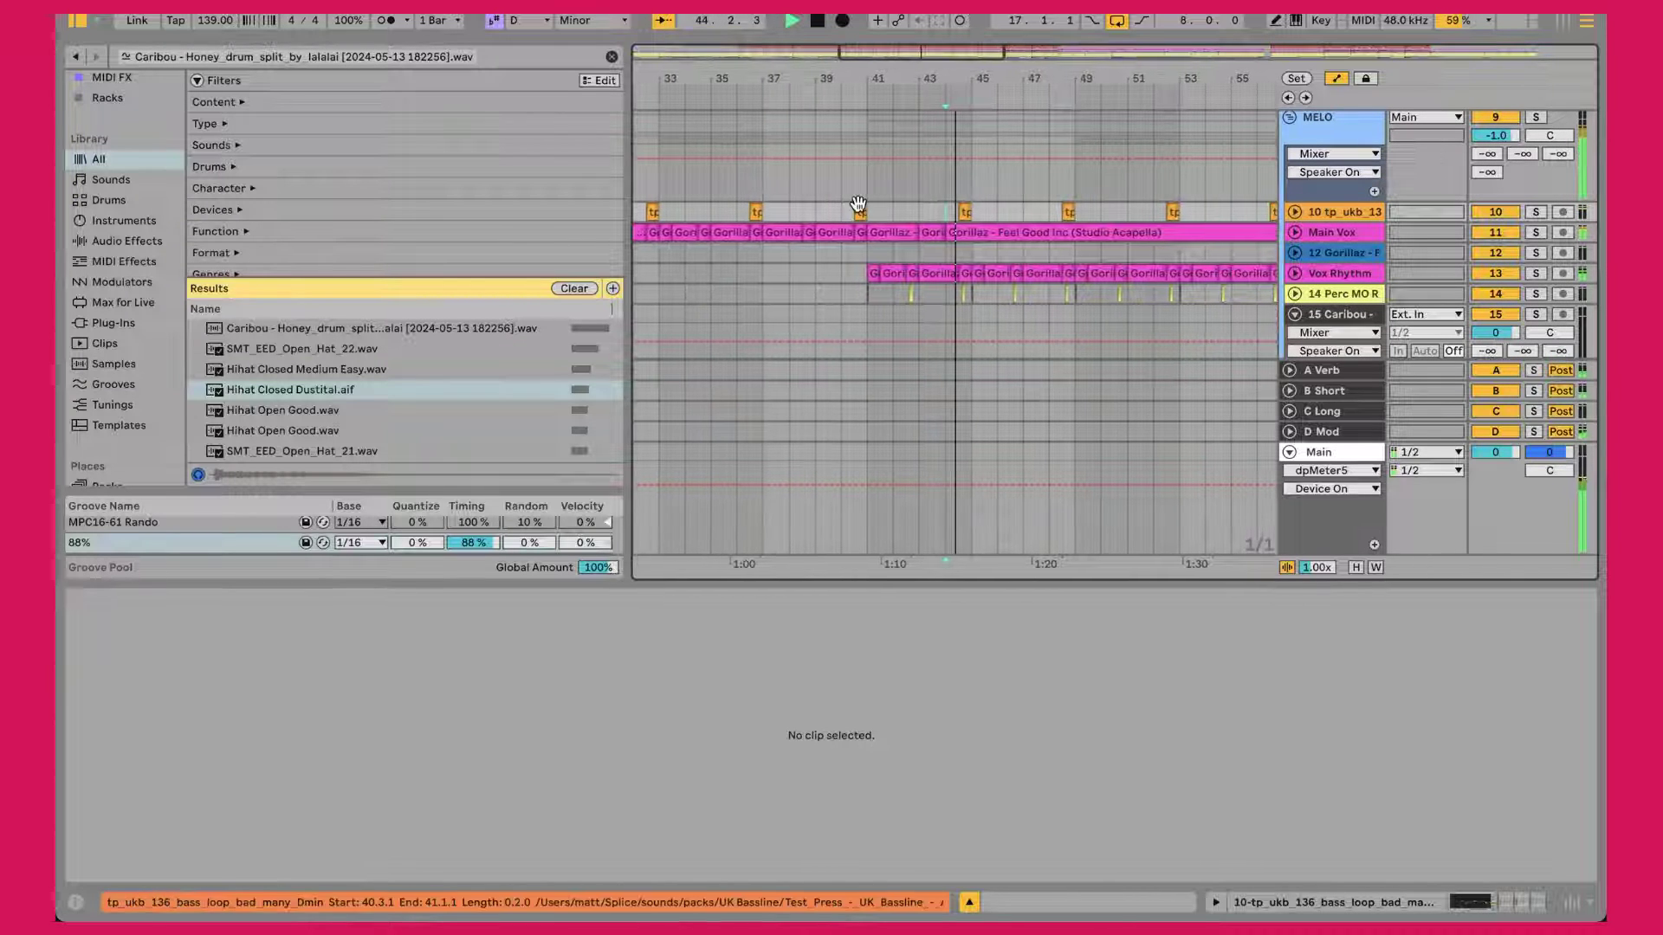
pyautogui.click(1536, 234)
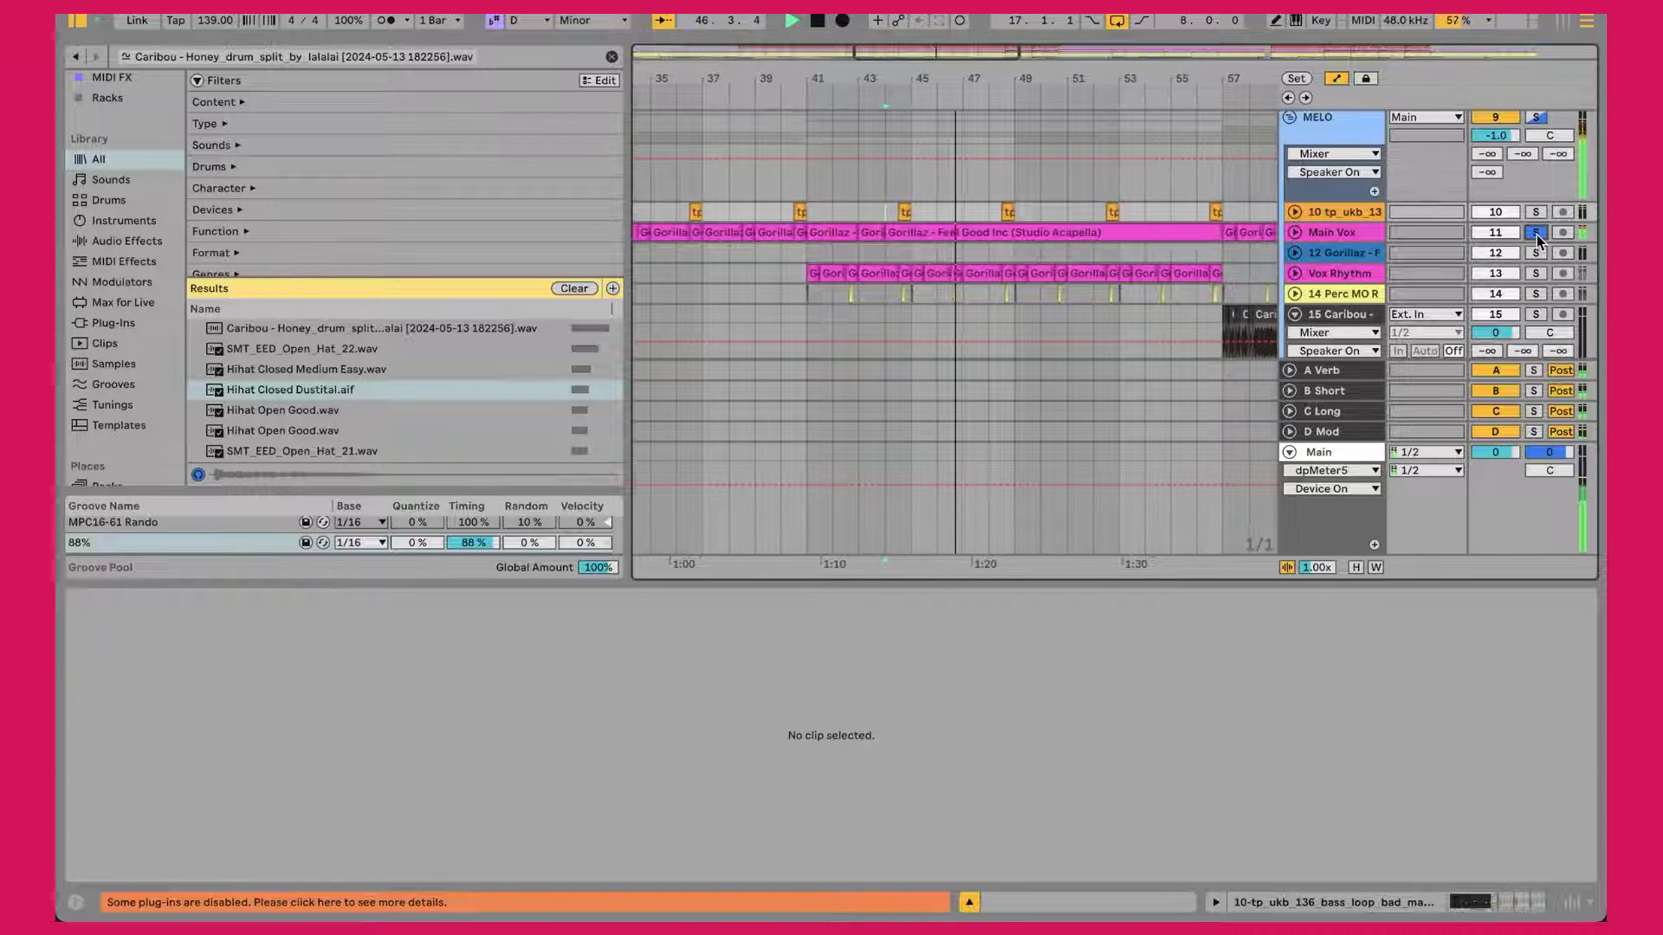
pyautogui.click(1537, 234)
# Step: Return to the SUB section and open the MIDI clip on the 5 Vital track to view its notes
pyautogui.hscroll(-10, 1080, 231)
pyautogui.scroll(1, 1081, 231)
pyautogui.scroll(5, 1073, 242)
pyautogui.click(1051, 232)
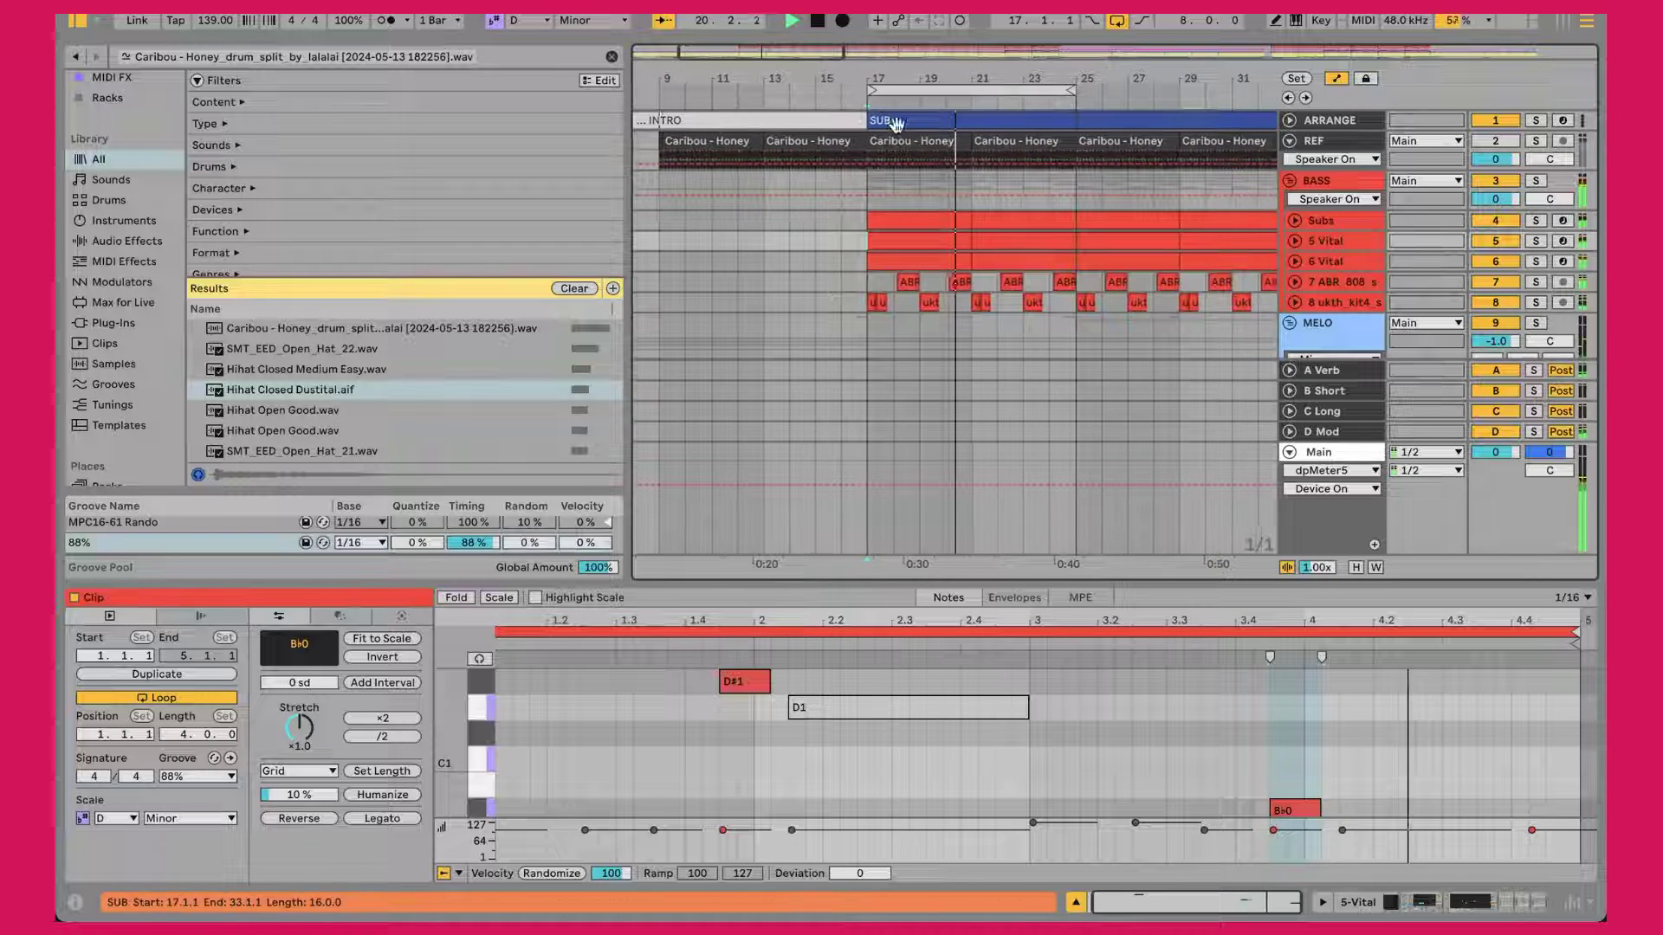
pyautogui.scroll(-4, 979, 226)
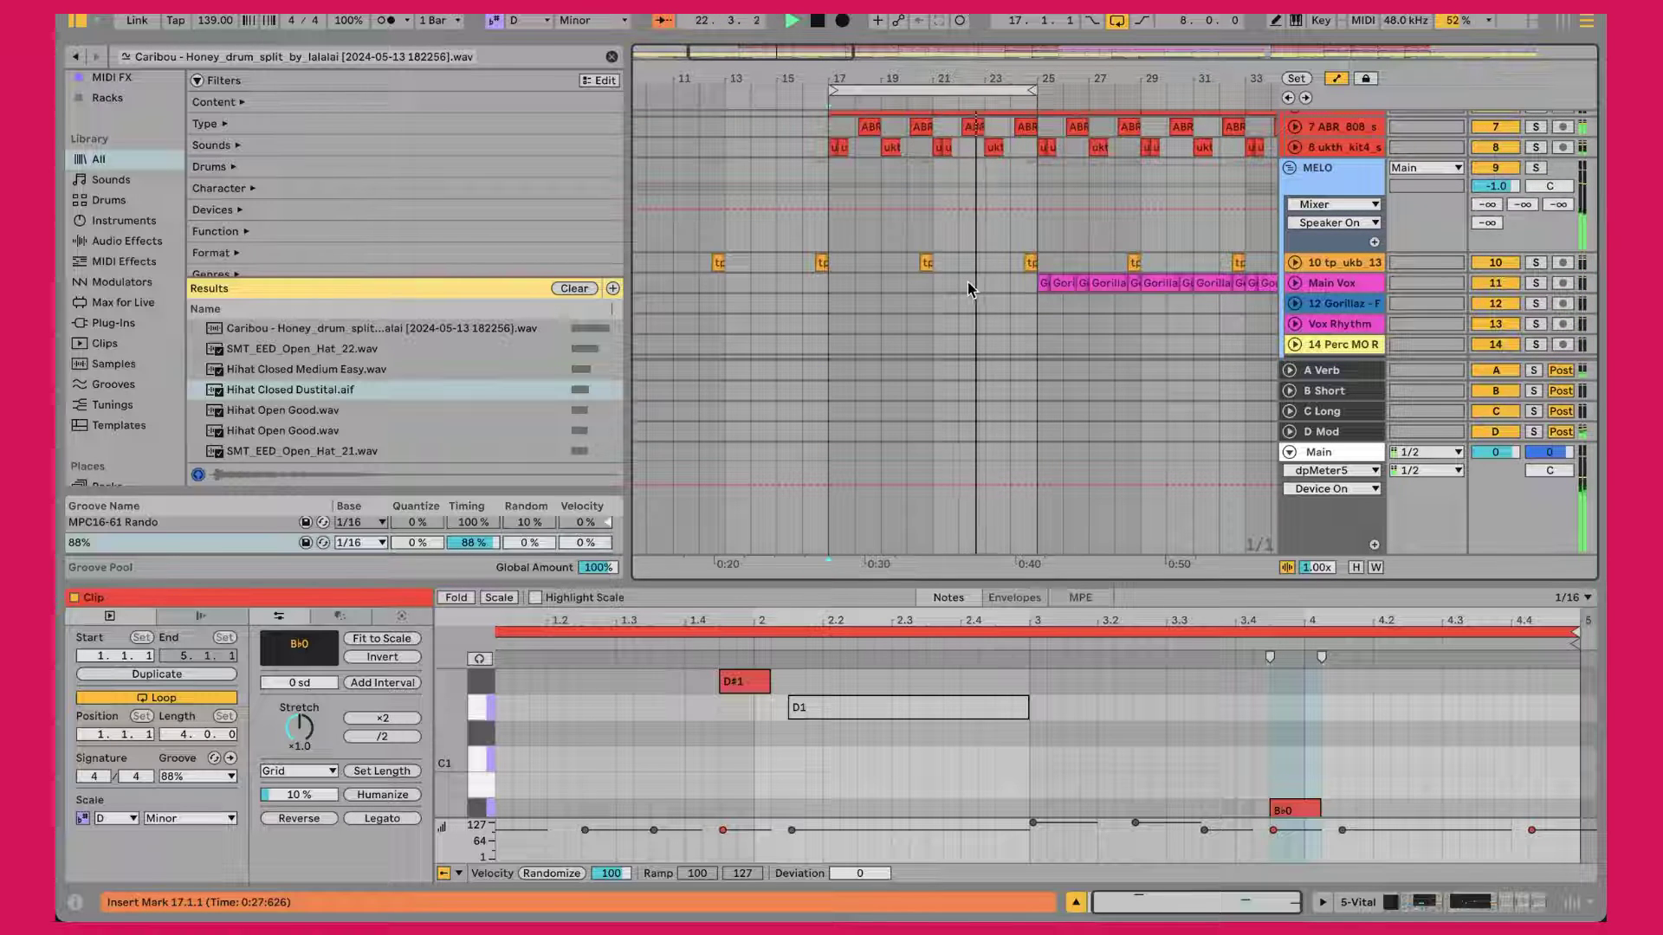
pyautogui.scroll(4, 968, 283)
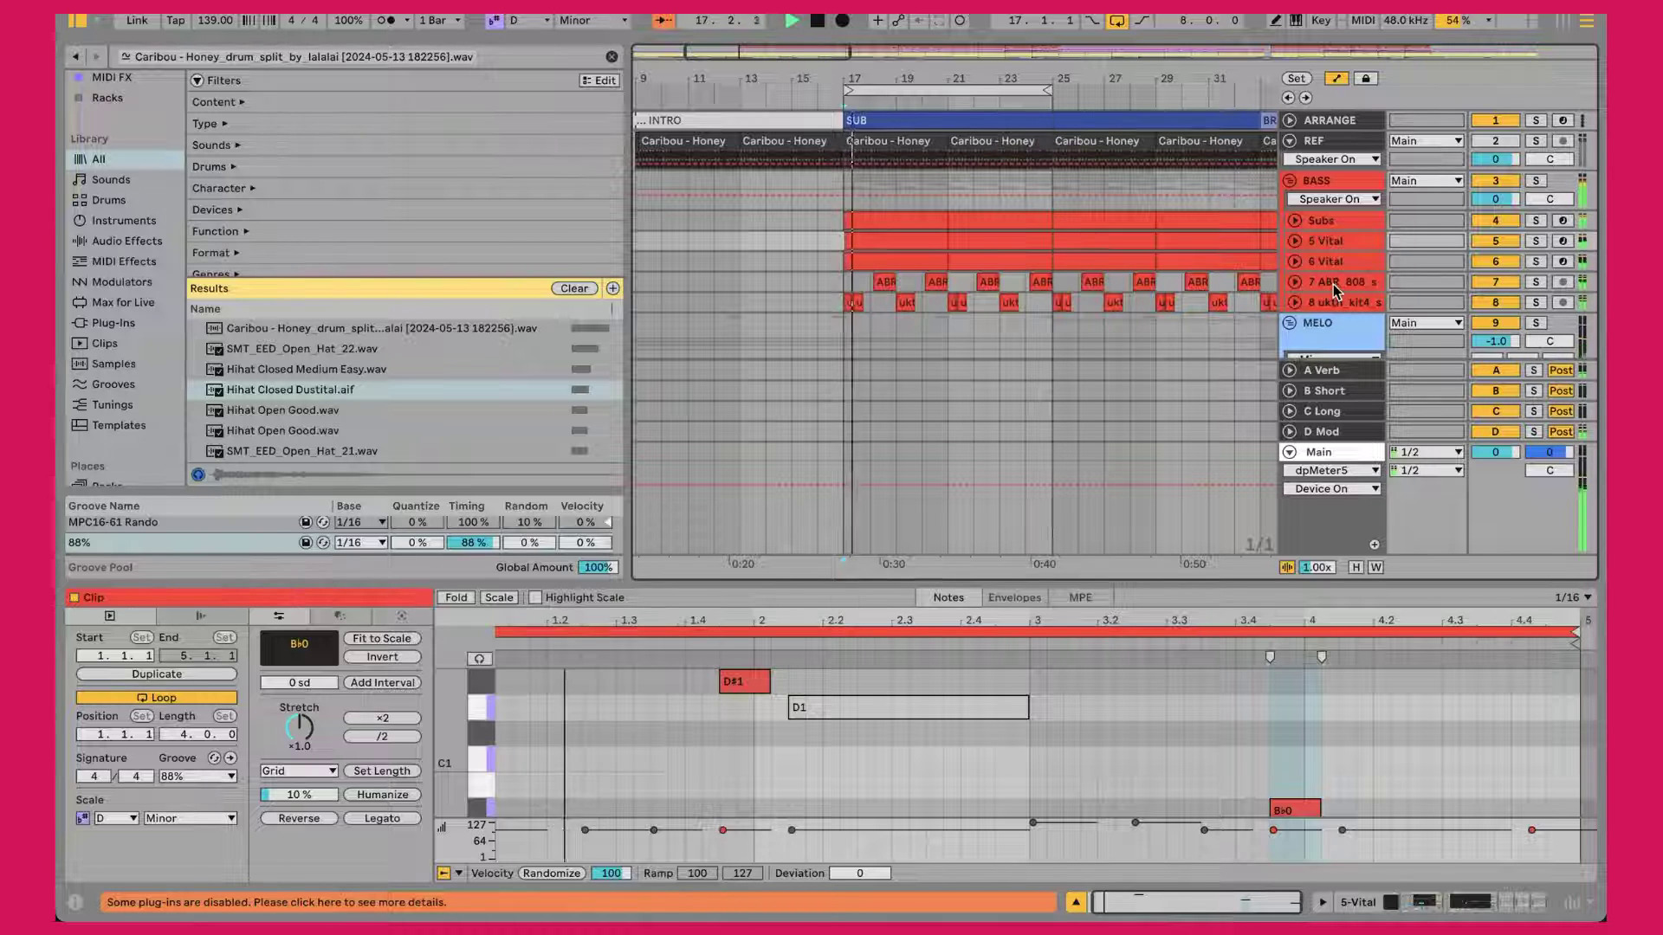
# Step: Mute bass tracks 5 through 8 so only Subs stays active in the BASS group, and collapse the MELO group
pyautogui.moveTo(1486, 304); pyautogui.dragTo(1478, 241)
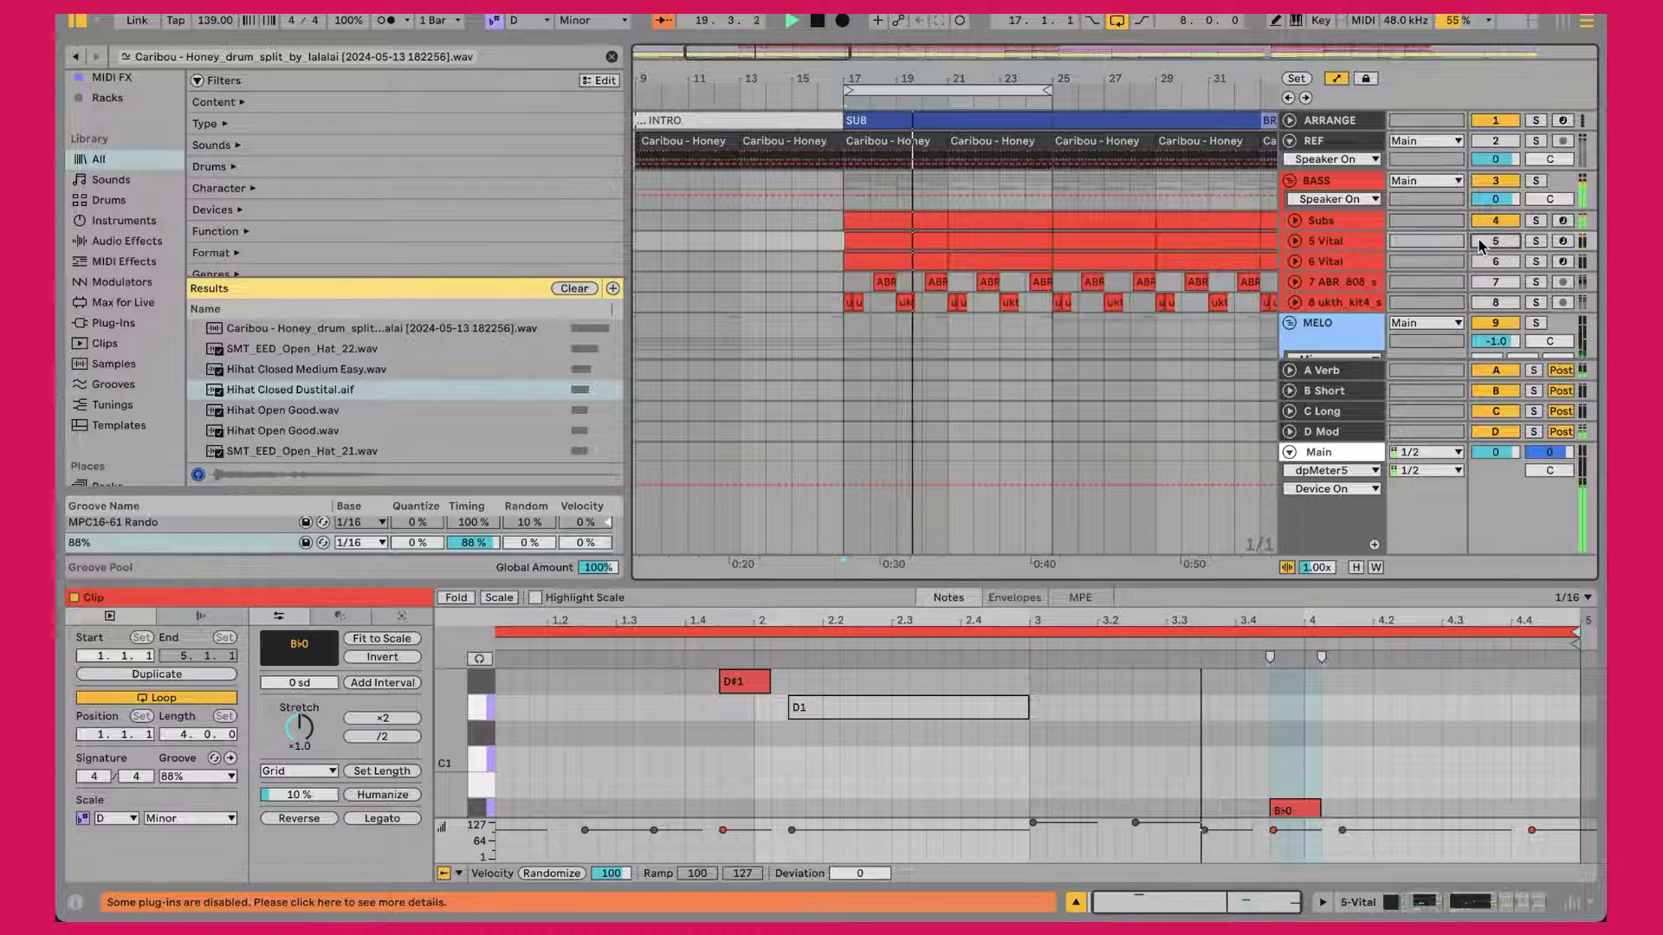
pyautogui.scroll(-2, 1371, 257)
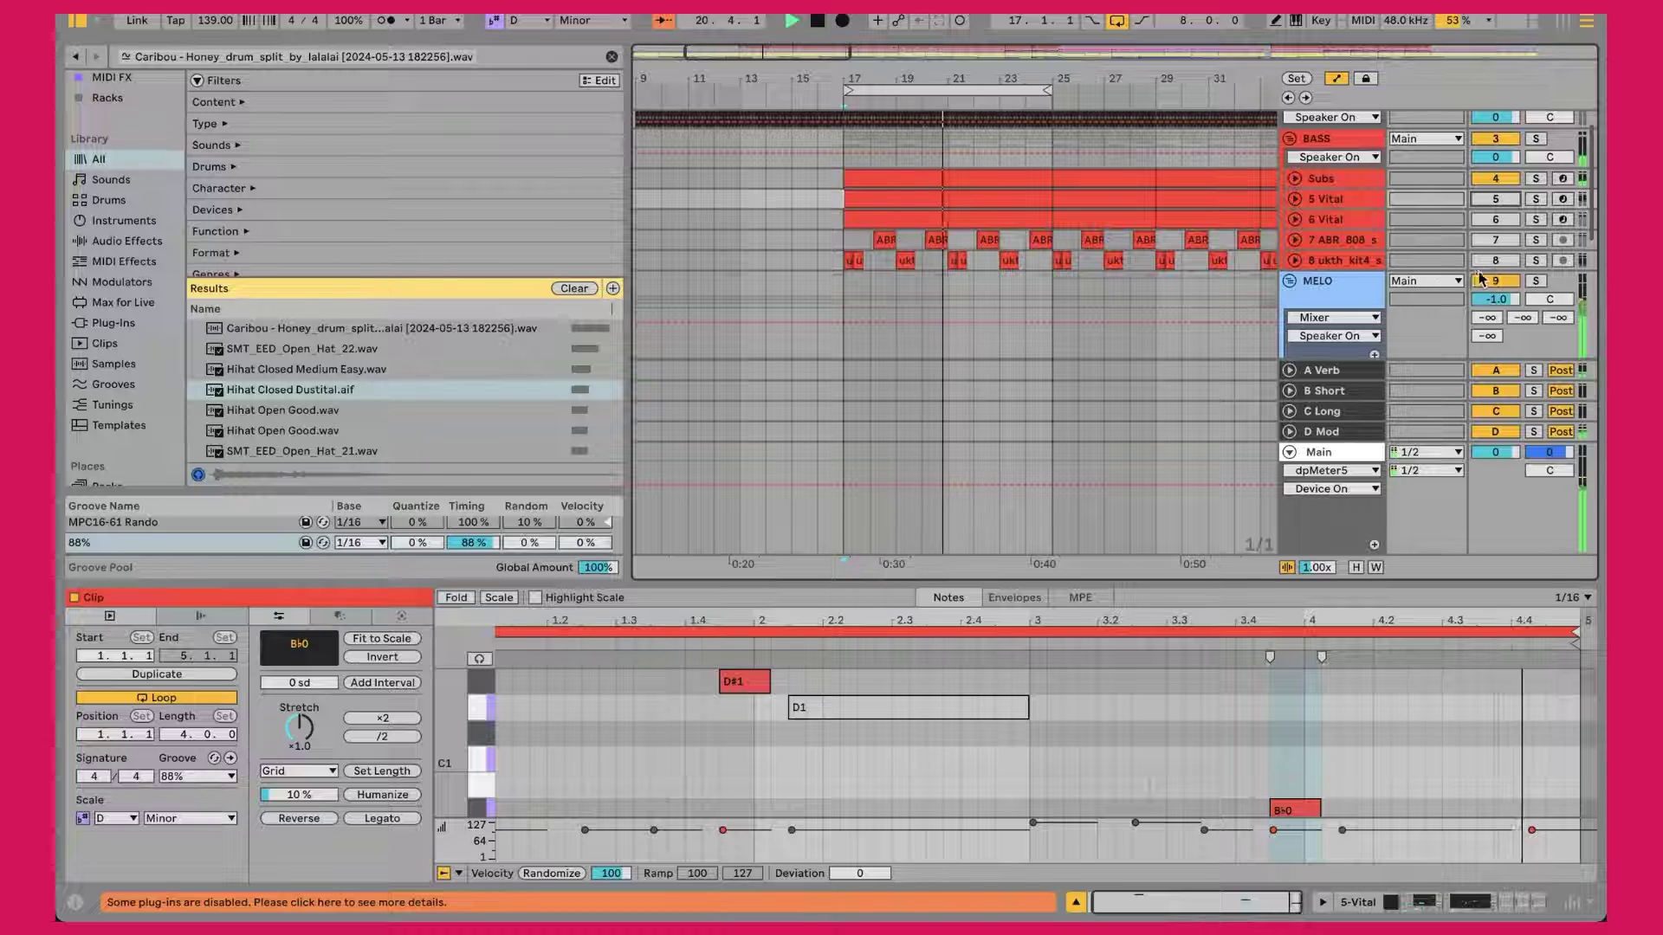
pyautogui.click(1289, 284)
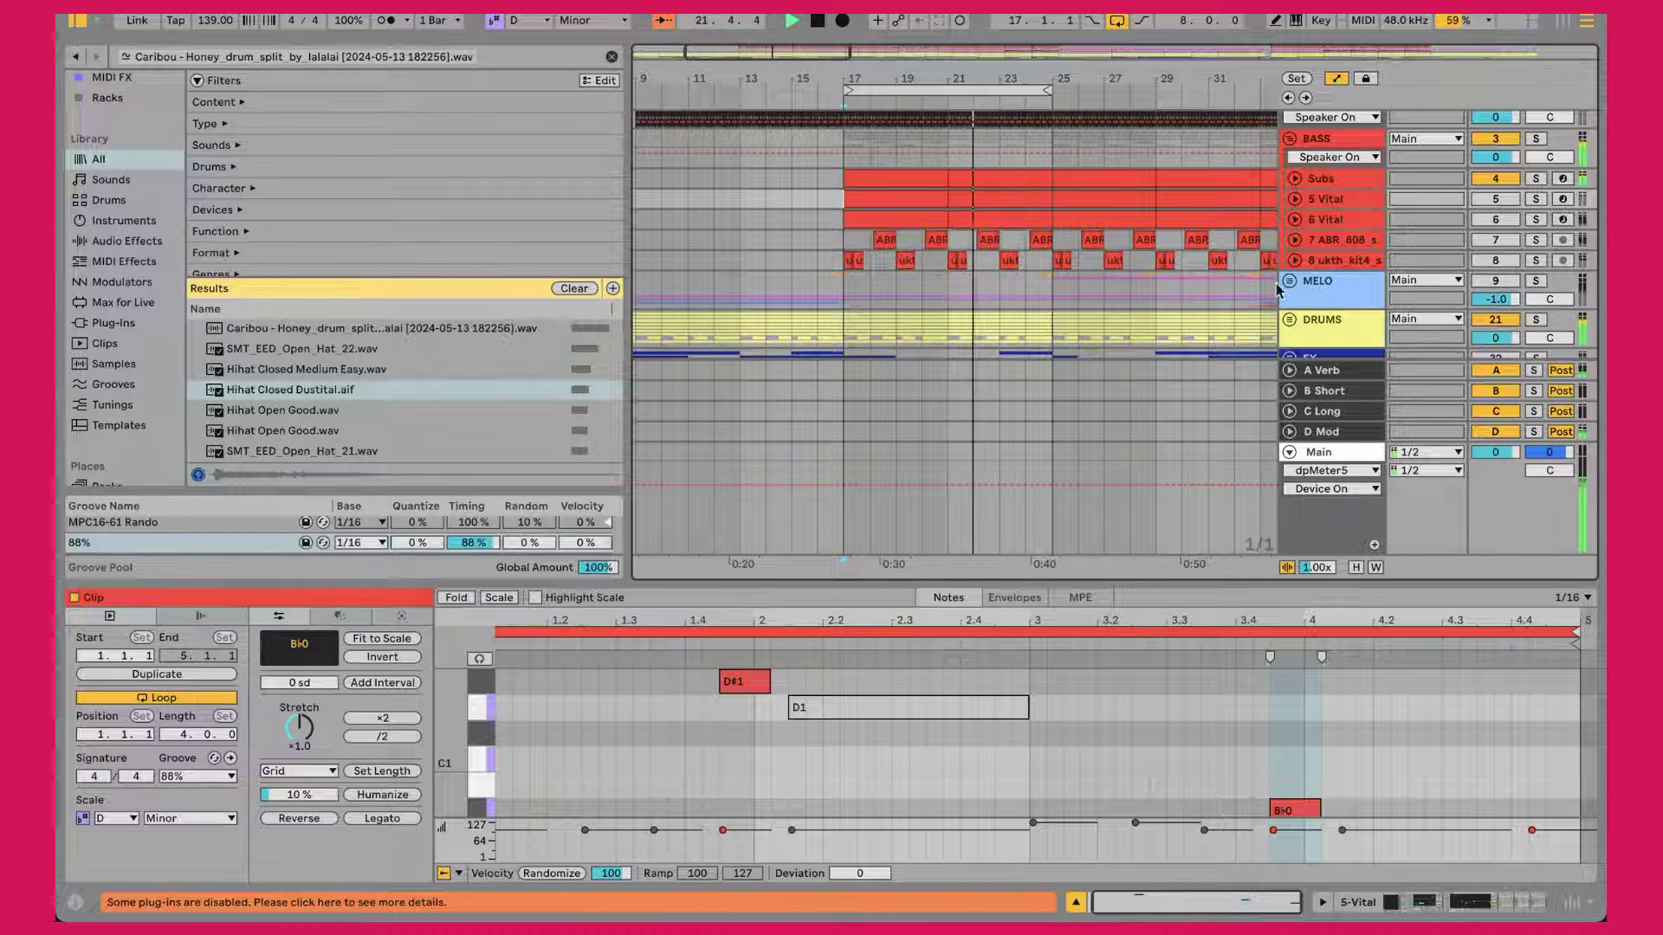
# Step: Unfold the Subs track, open its first MIDI clip at bar 17 and enlarge the note editor to examine the sub pattern
pyautogui.click(1295, 179)
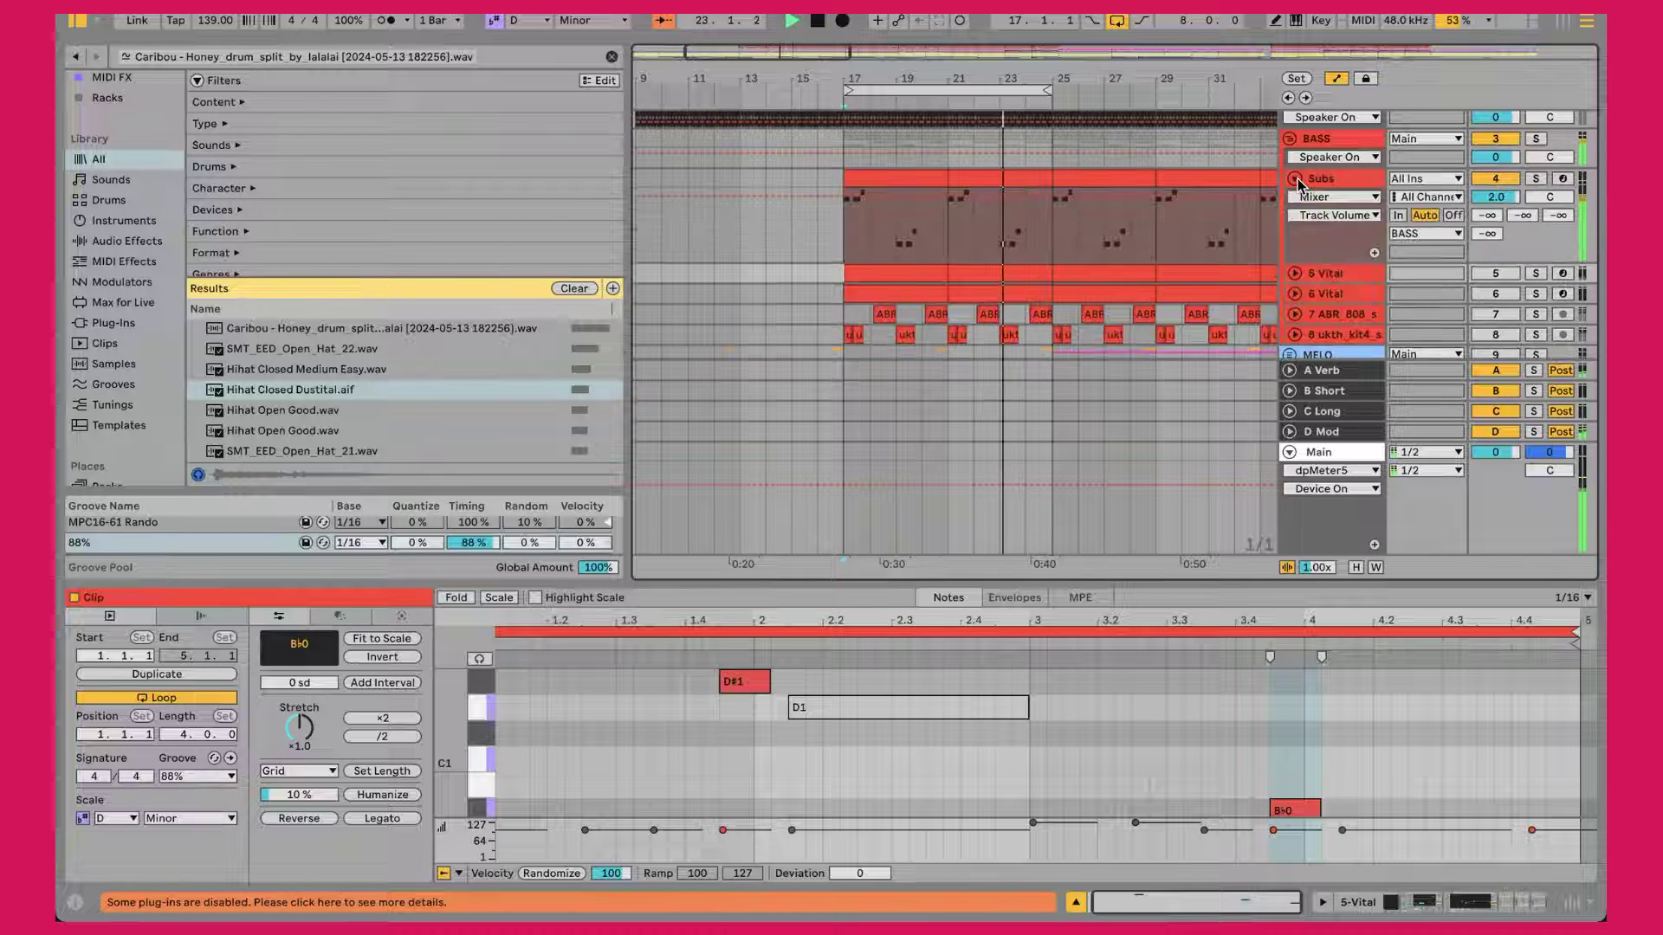
pyautogui.click(895, 181)
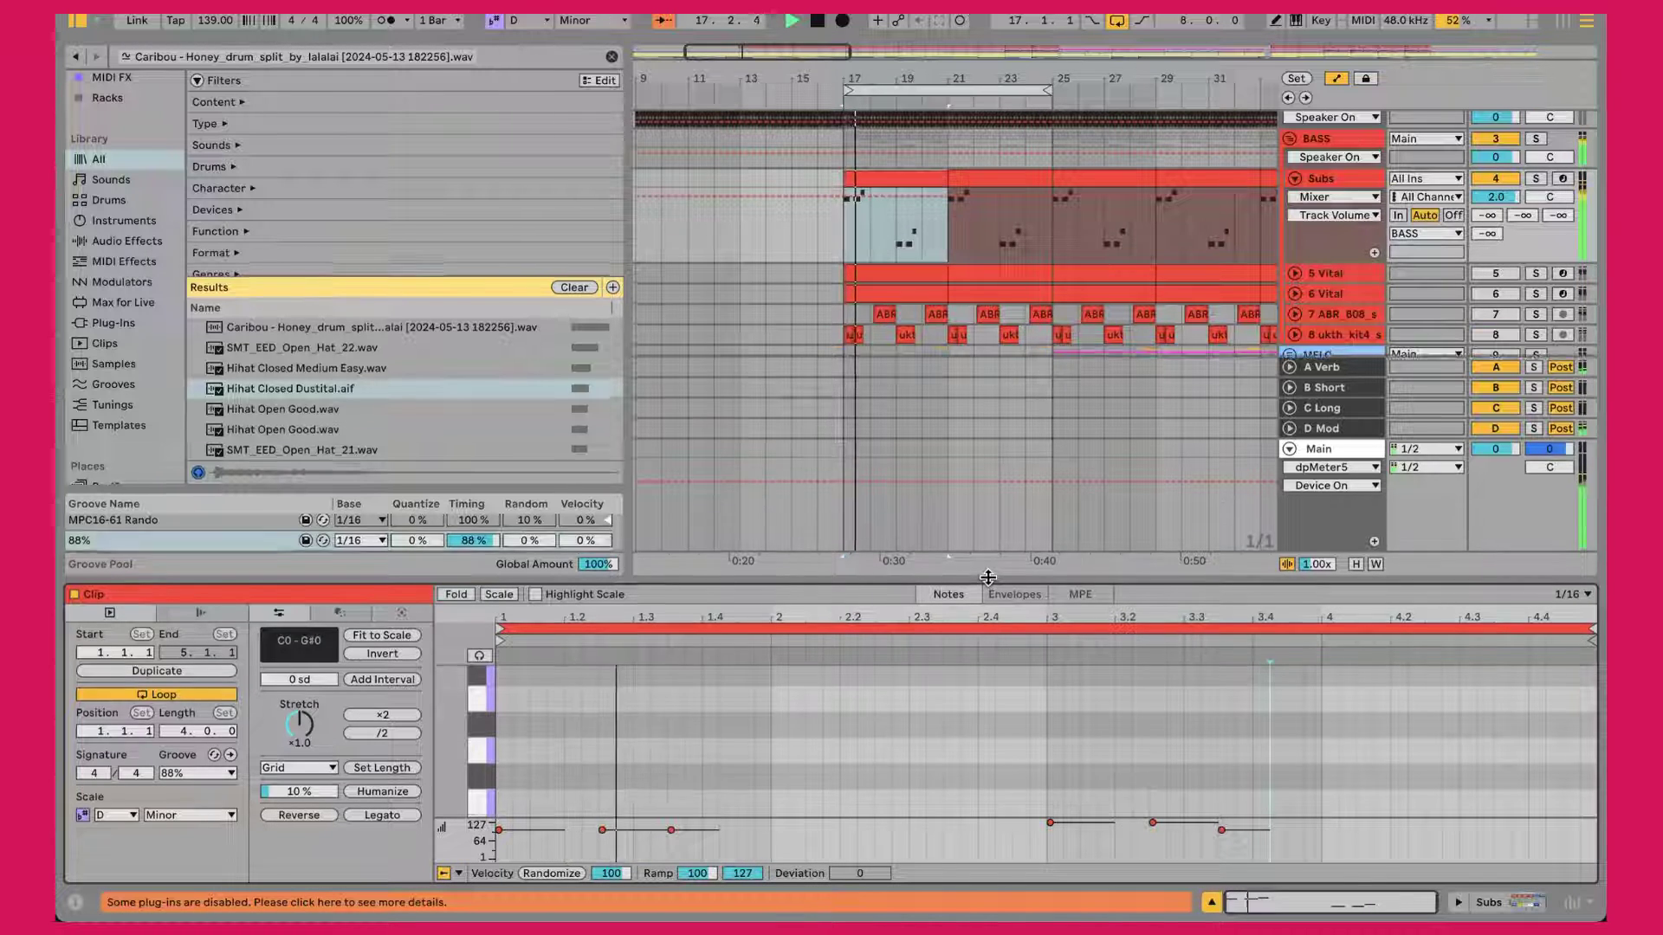
pyautogui.moveTo(988, 578); pyautogui.dragTo(960, 271)
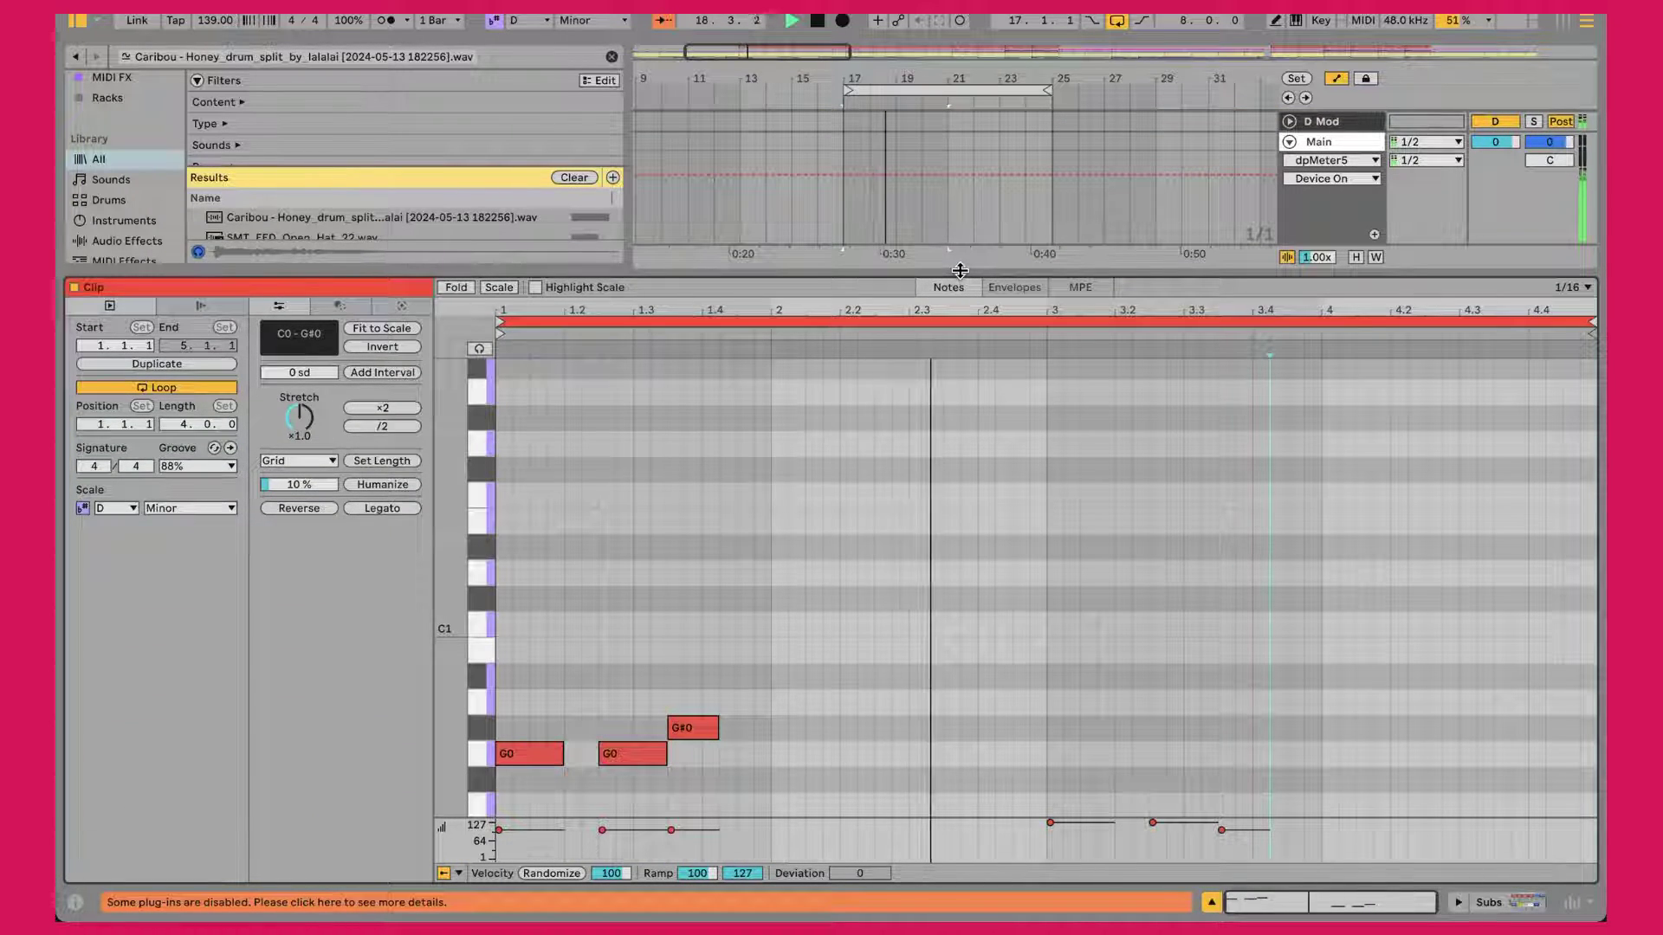
pyautogui.scroll(-3, 959, 750)
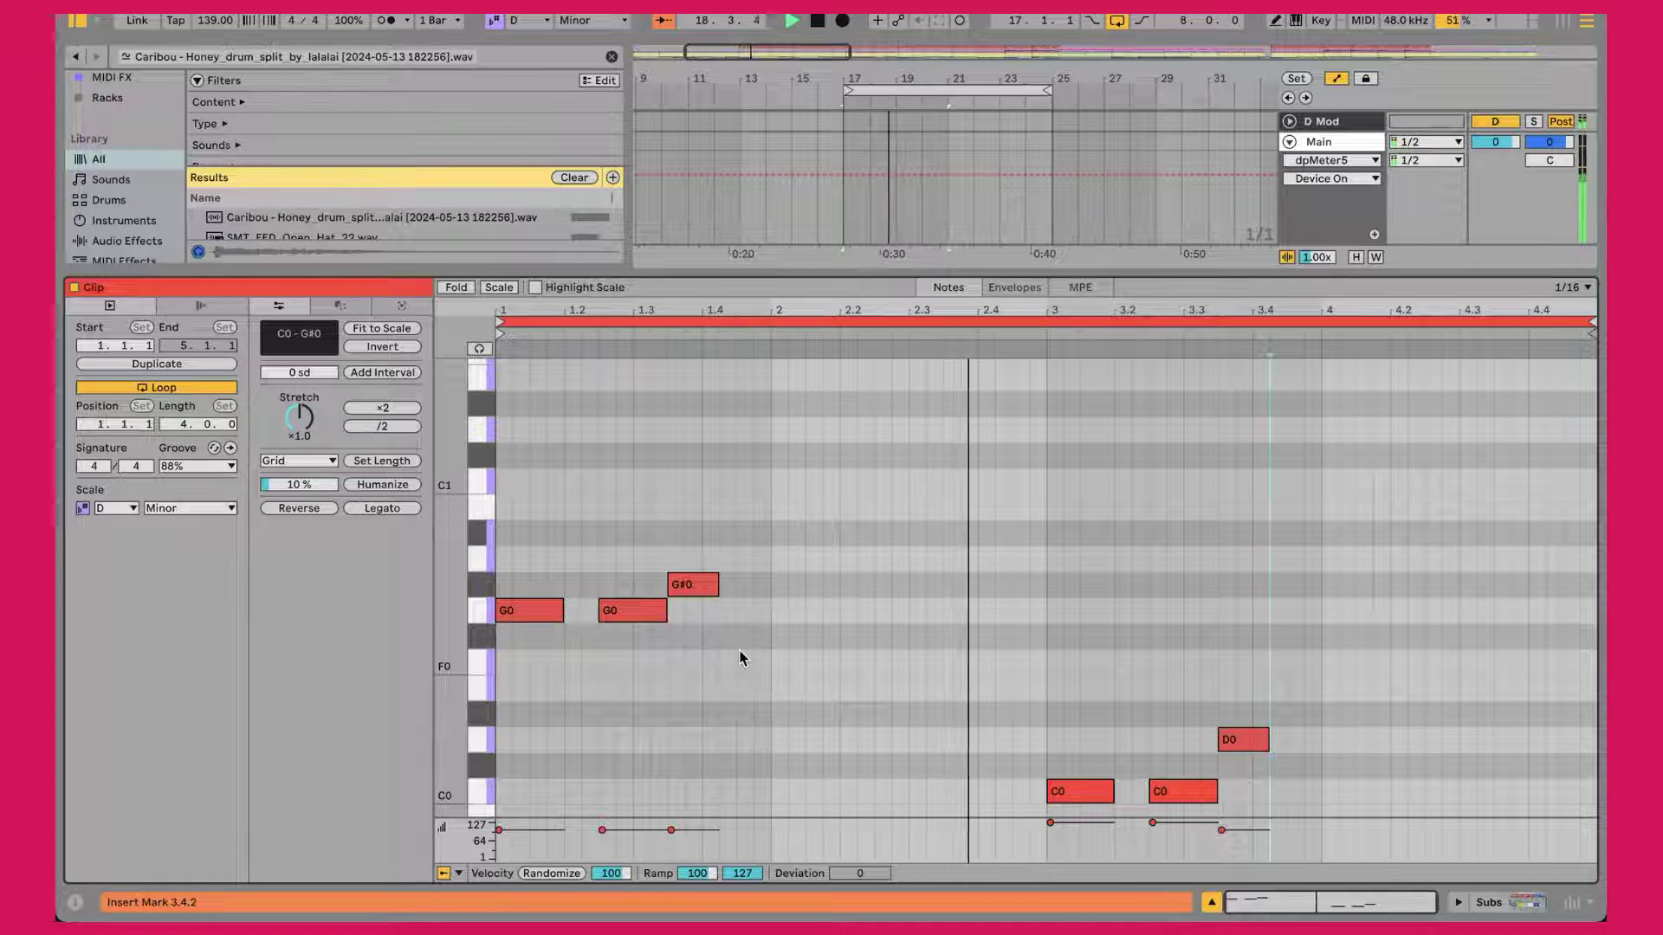
# Step: Select the G#0 note in the sub pattern, shrink the note editor and bring up the Subs track's device chain
pyautogui.click(707, 589)
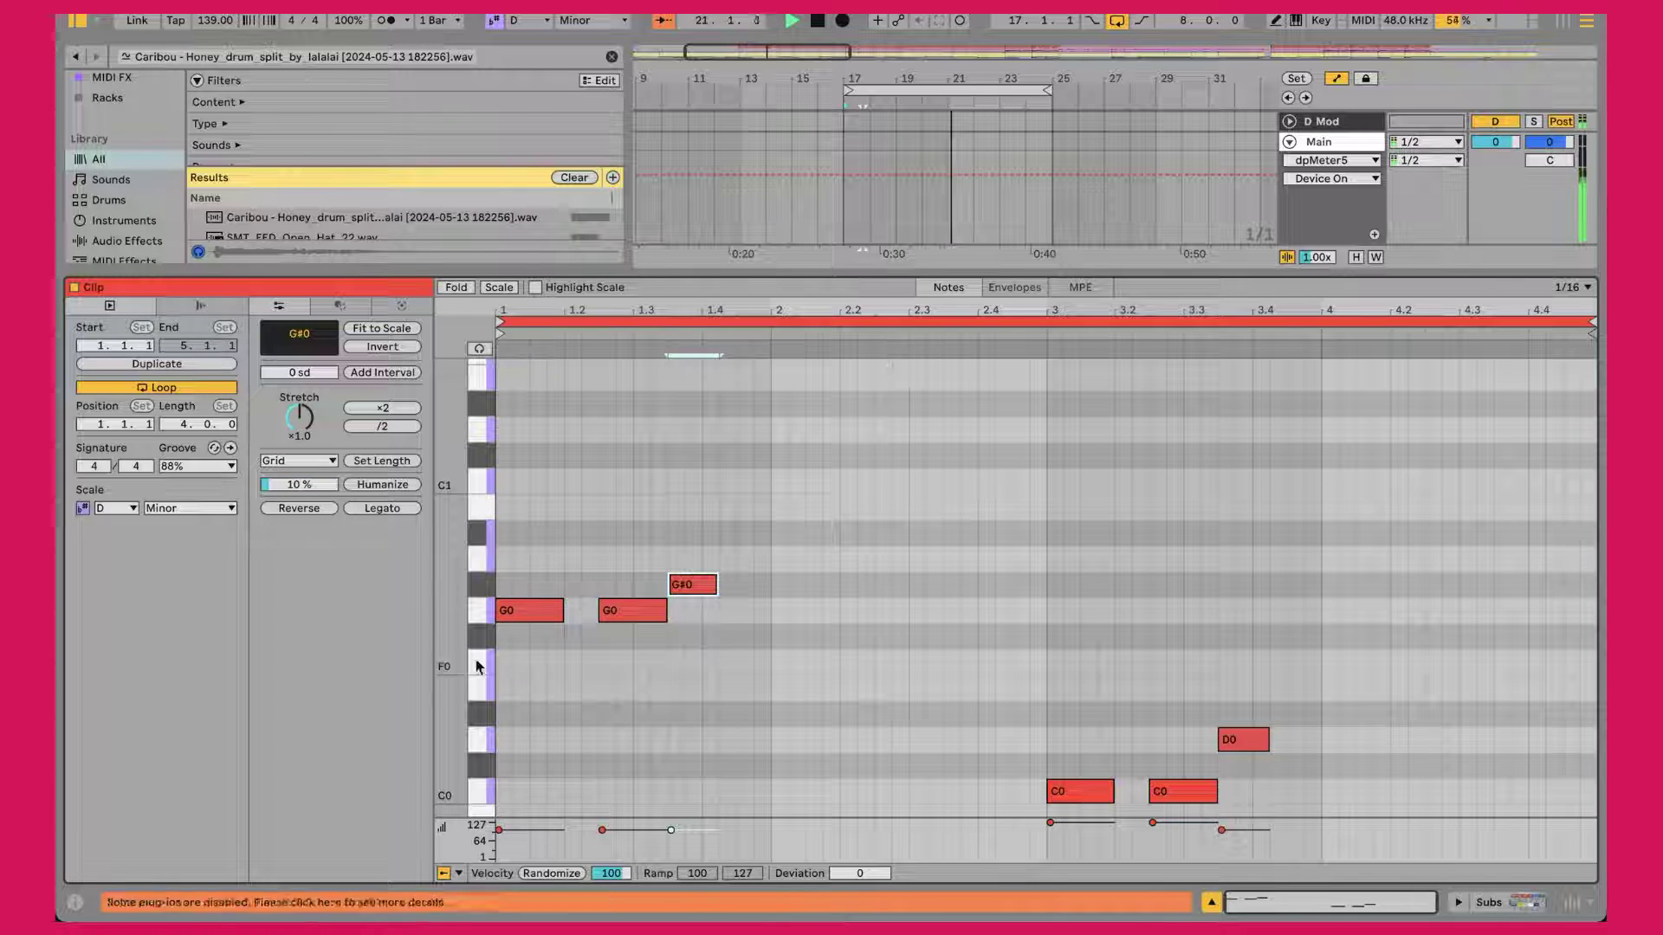
pyautogui.moveTo(838, 274); pyautogui.dragTo(838, 505)
pyautogui.click(1334, 122)
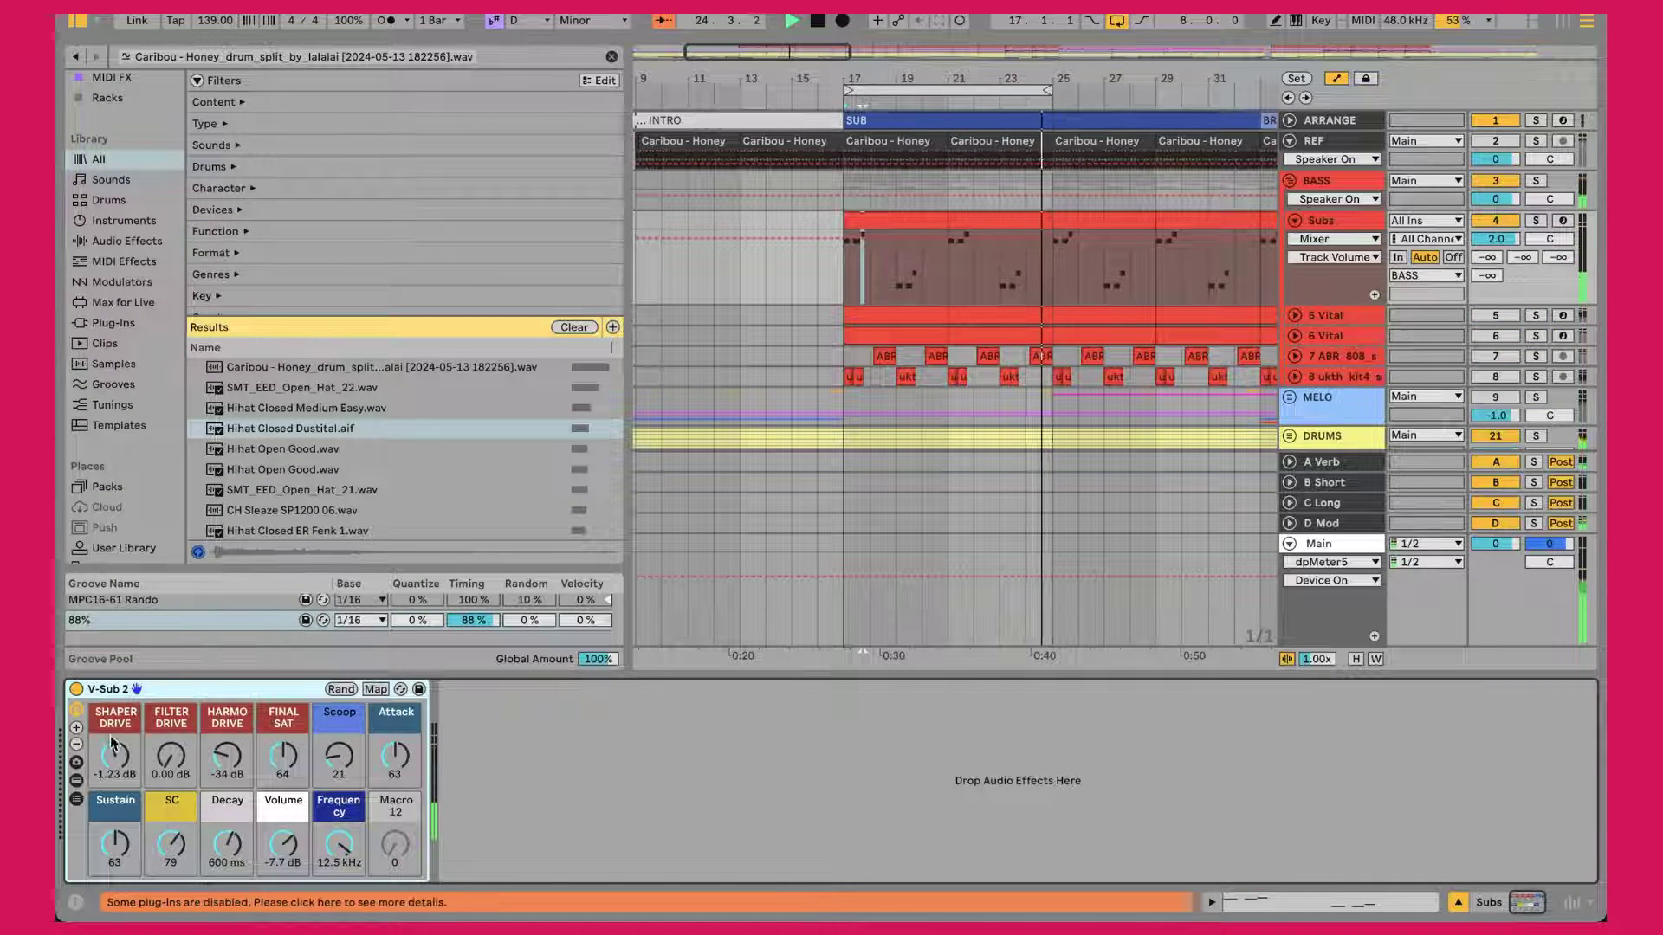
# Step: Briefly reveal the devices inside the V-Sub 2 rack, then select its SC macro to inspect the sub's sidechain
pyautogui.click(77, 781)
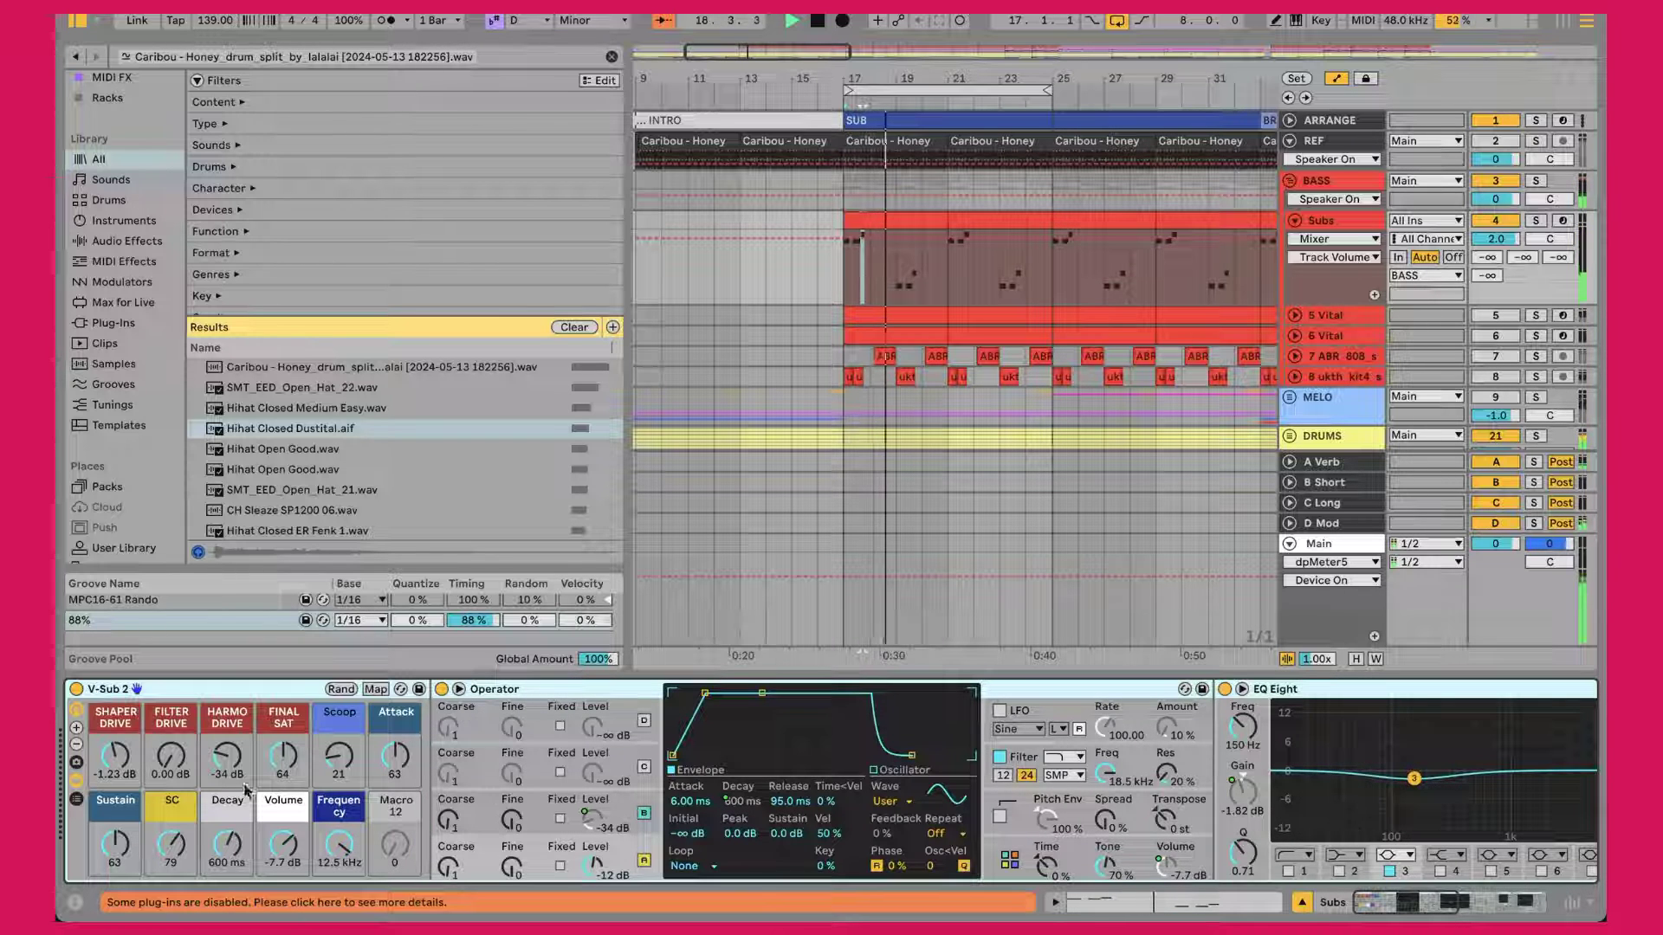
pyautogui.click(77, 780)
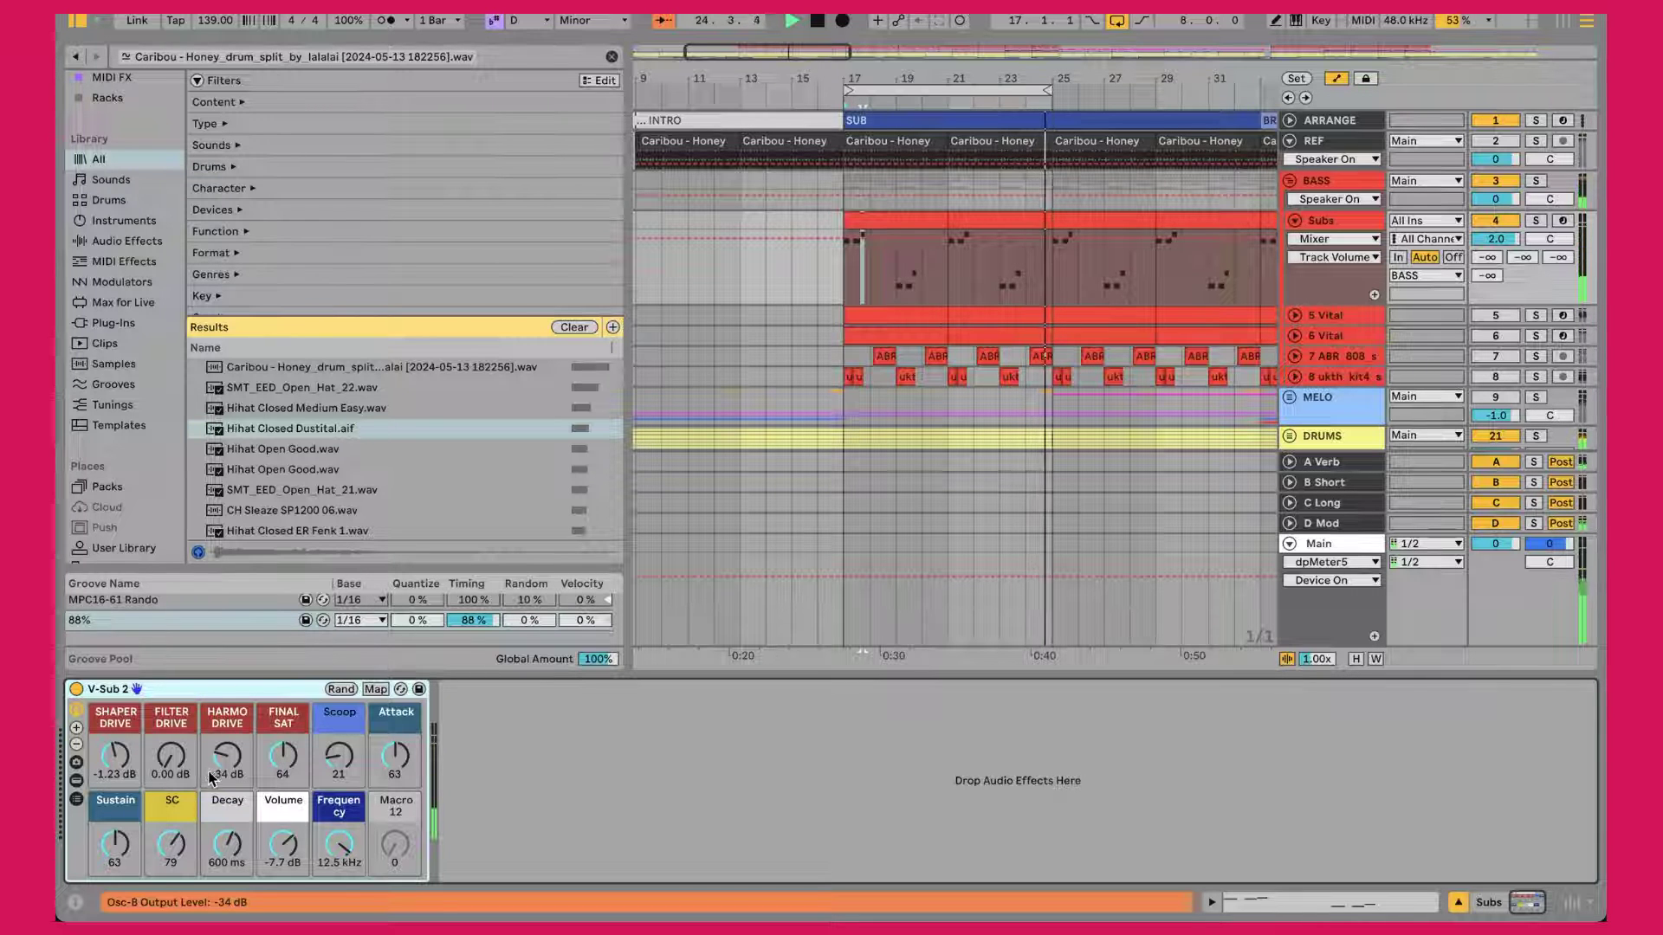
pyautogui.click(172, 844)
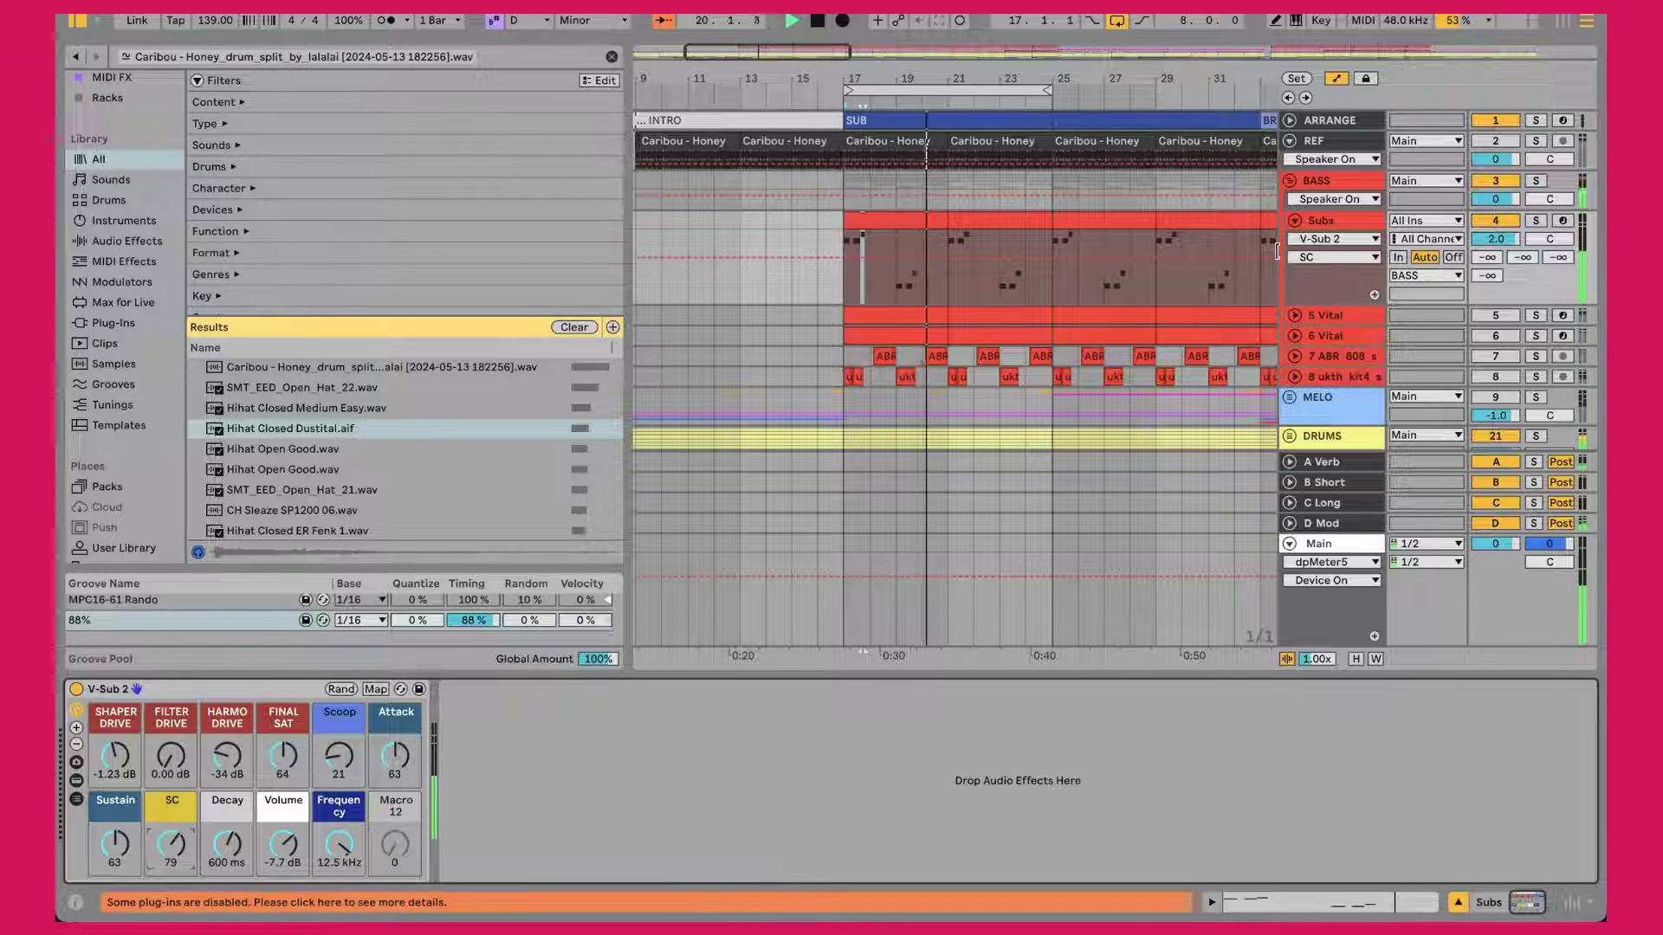
pyautogui.click(1351, 220)
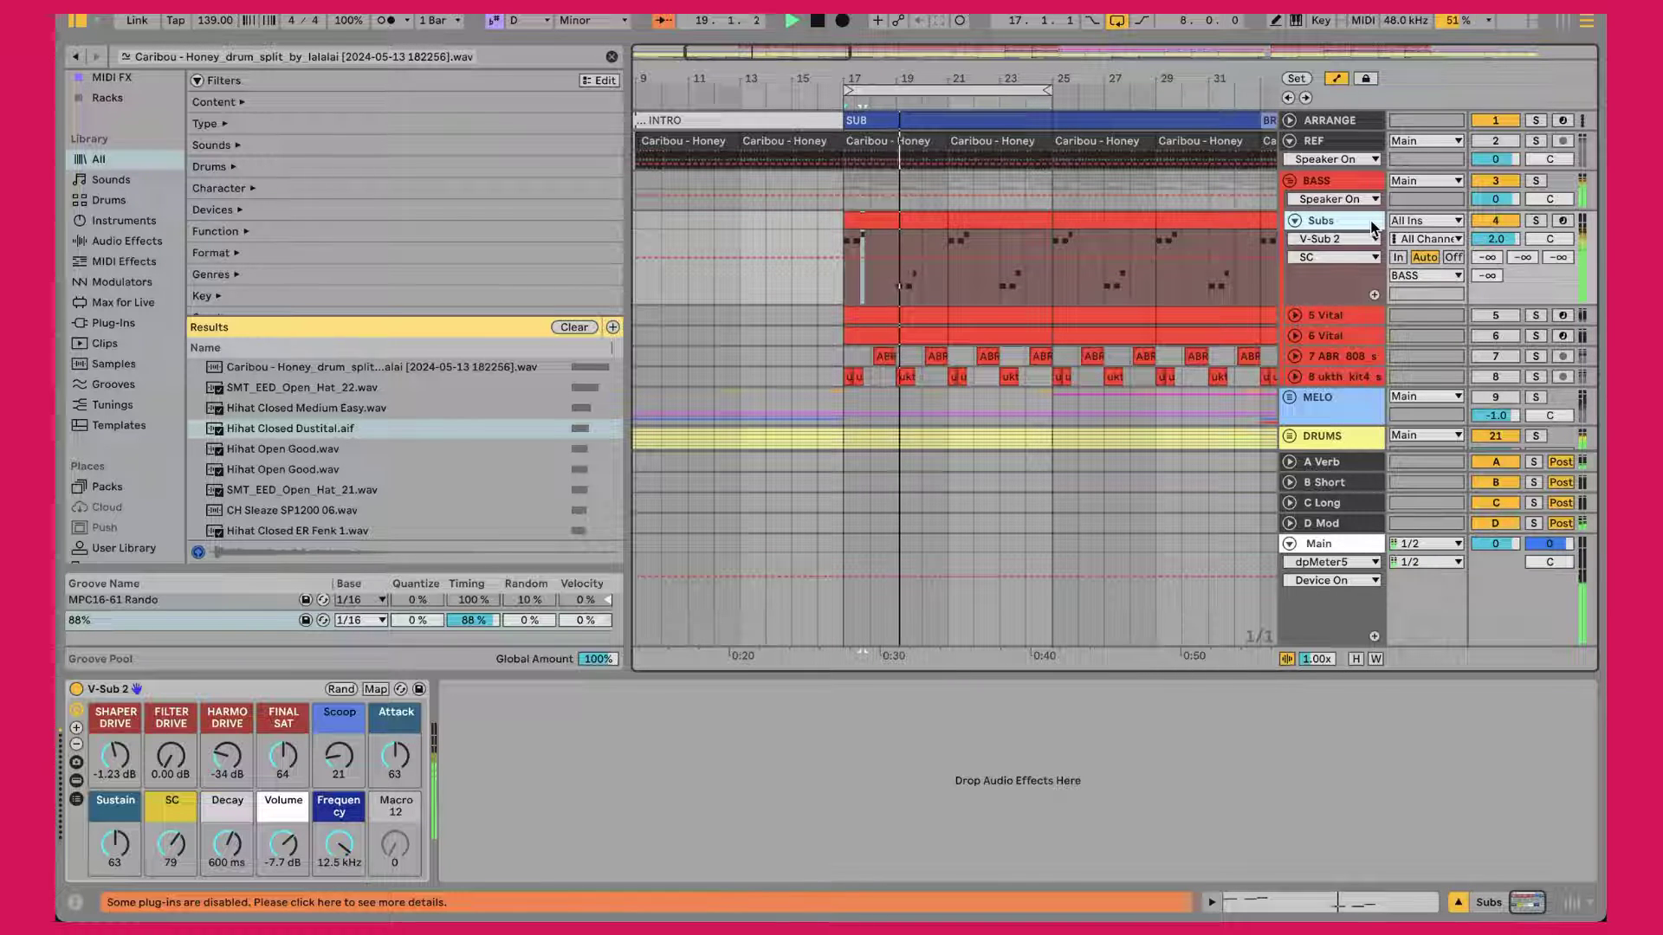
# Step: Unfold and activate the 5 Vital track, and open its MIDI clip at bar 21
pyautogui.click(1296, 316)
pyautogui.scroll(-2, 1493, 242)
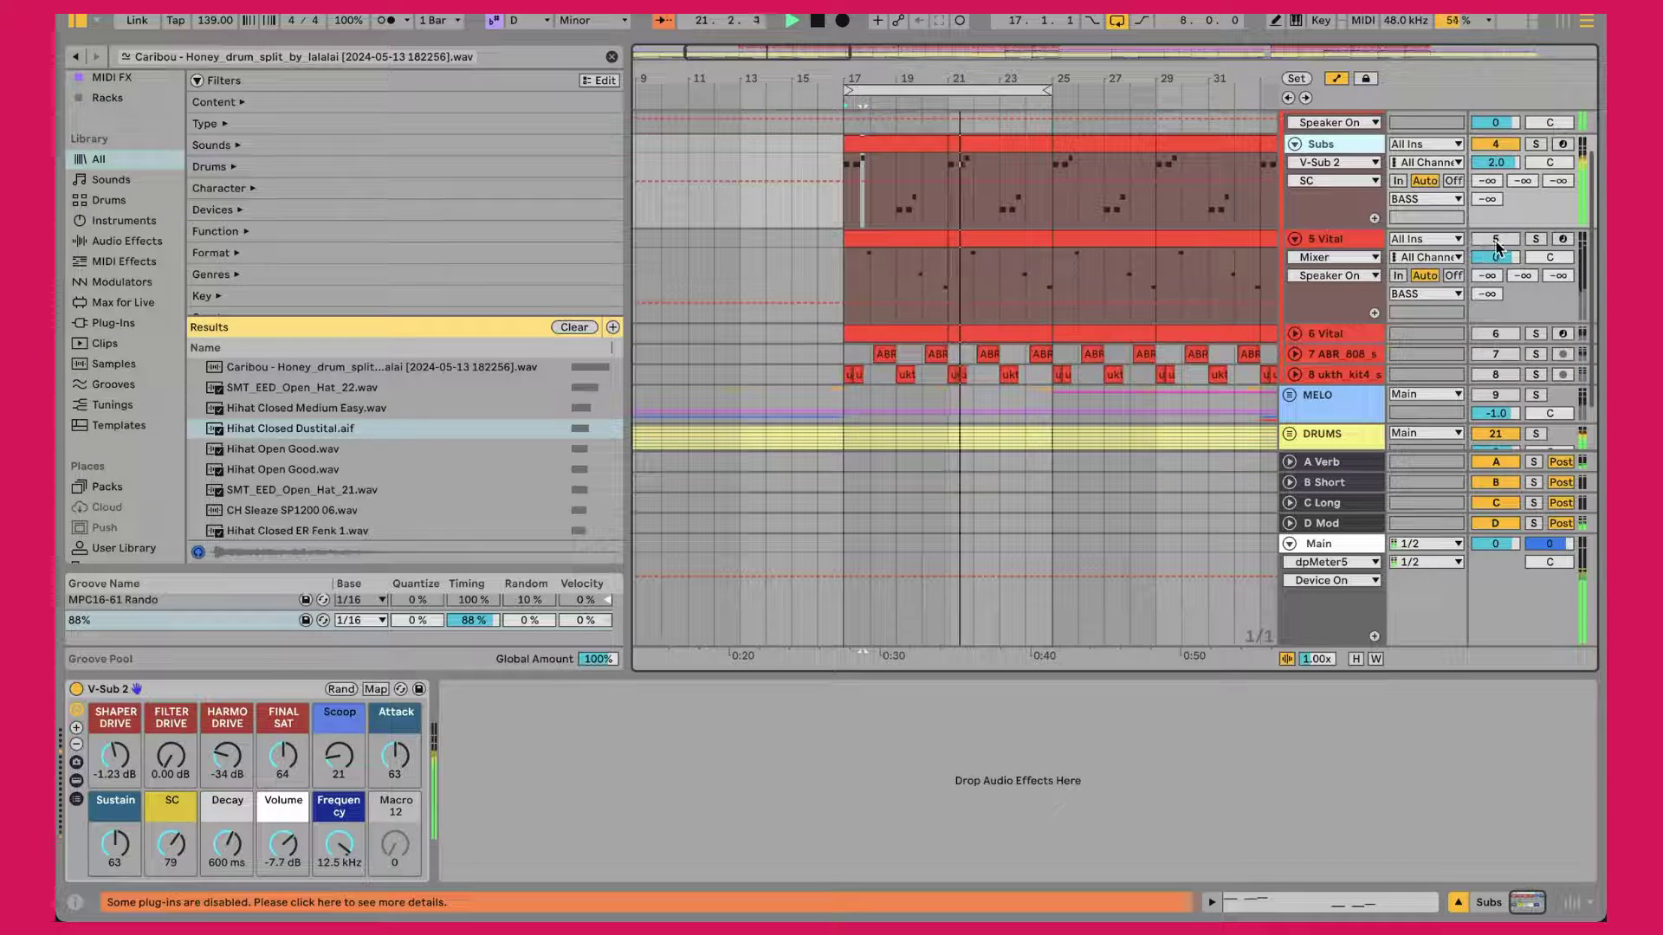
pyautogui.click(1028, 239)
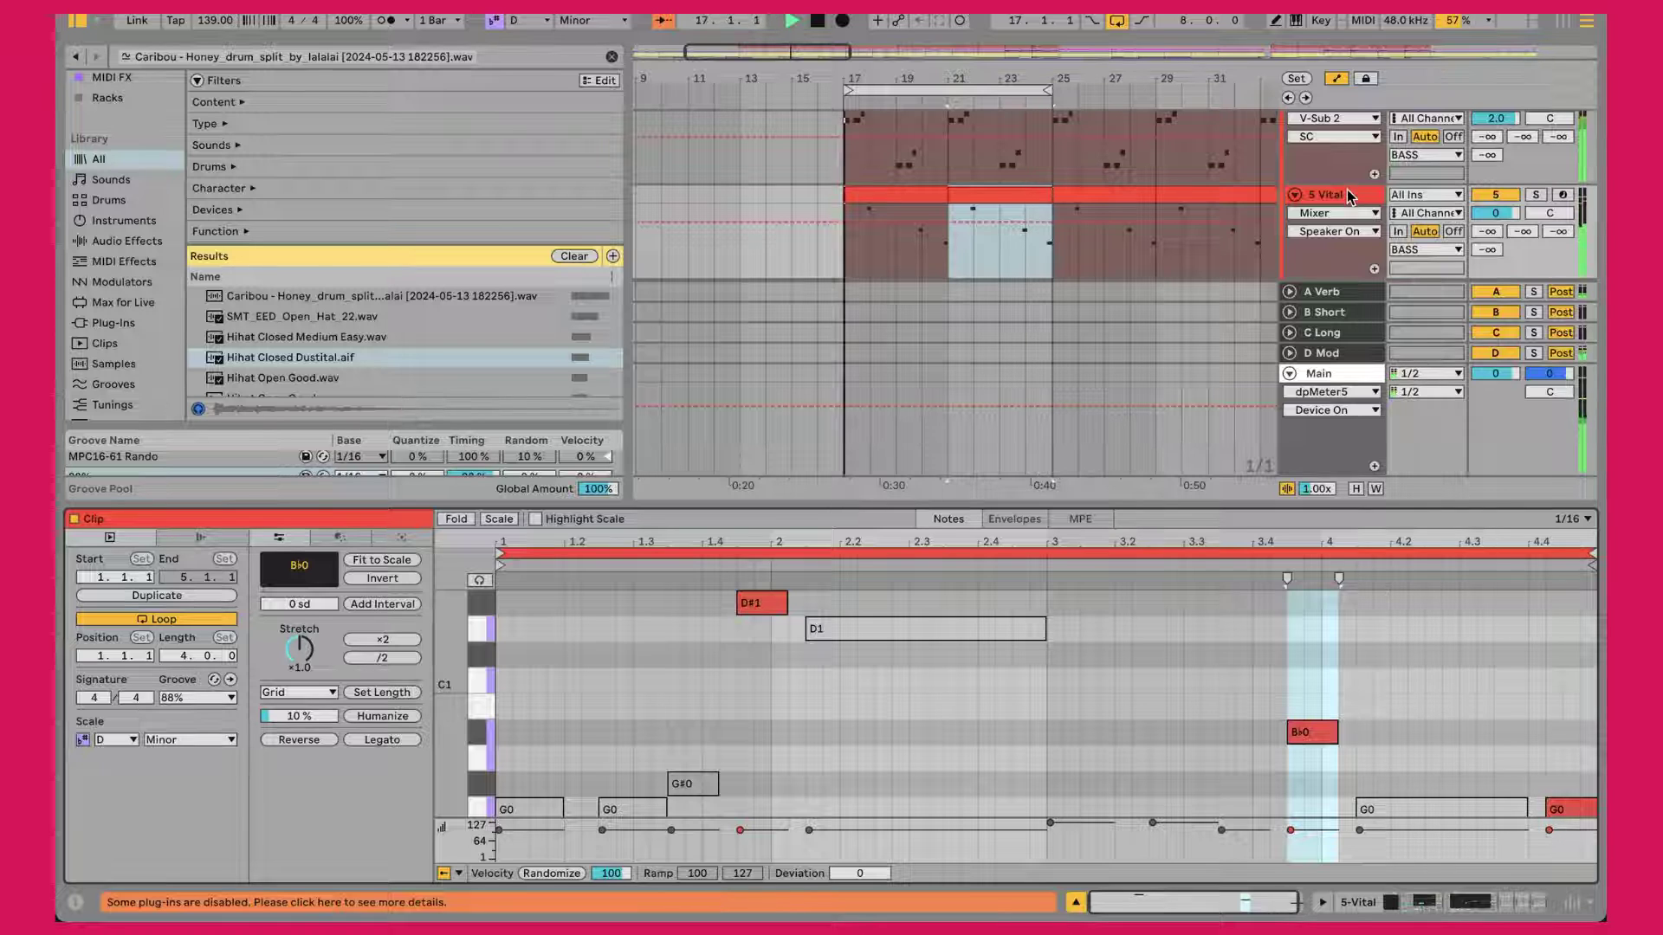
# Step: Examine the 5 Vital pattern by selecting the opening G0, the G#0 and the long D1 notes
pyautogui.scroll(-1, 606, 769)
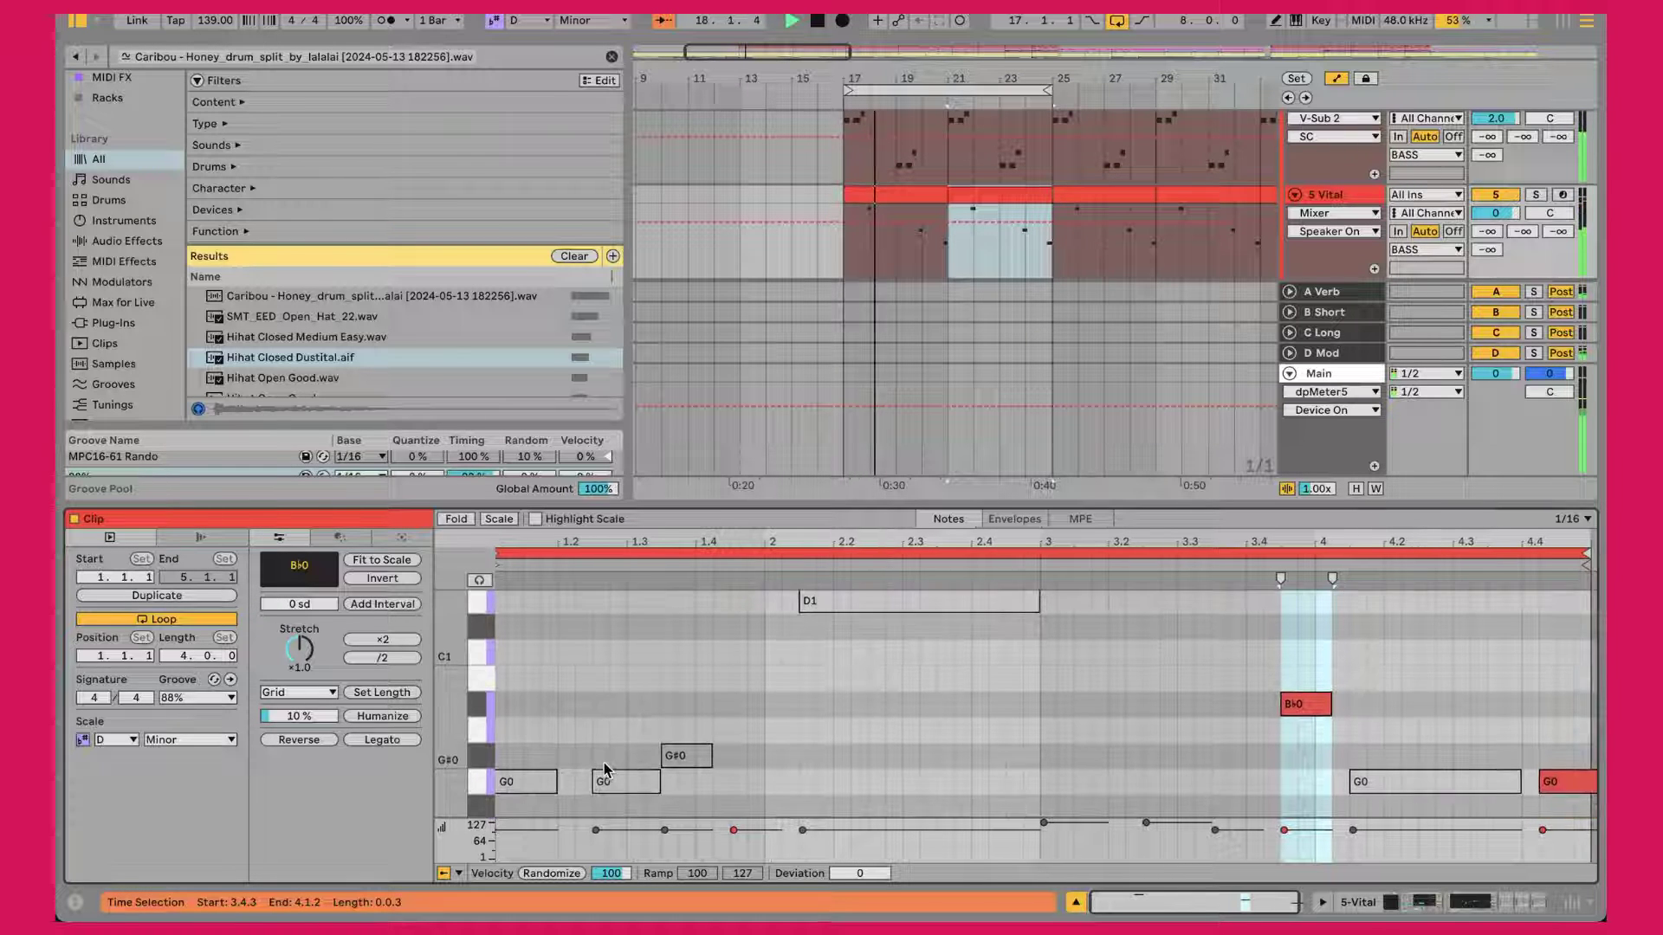
pyautogui.click(547, 807)
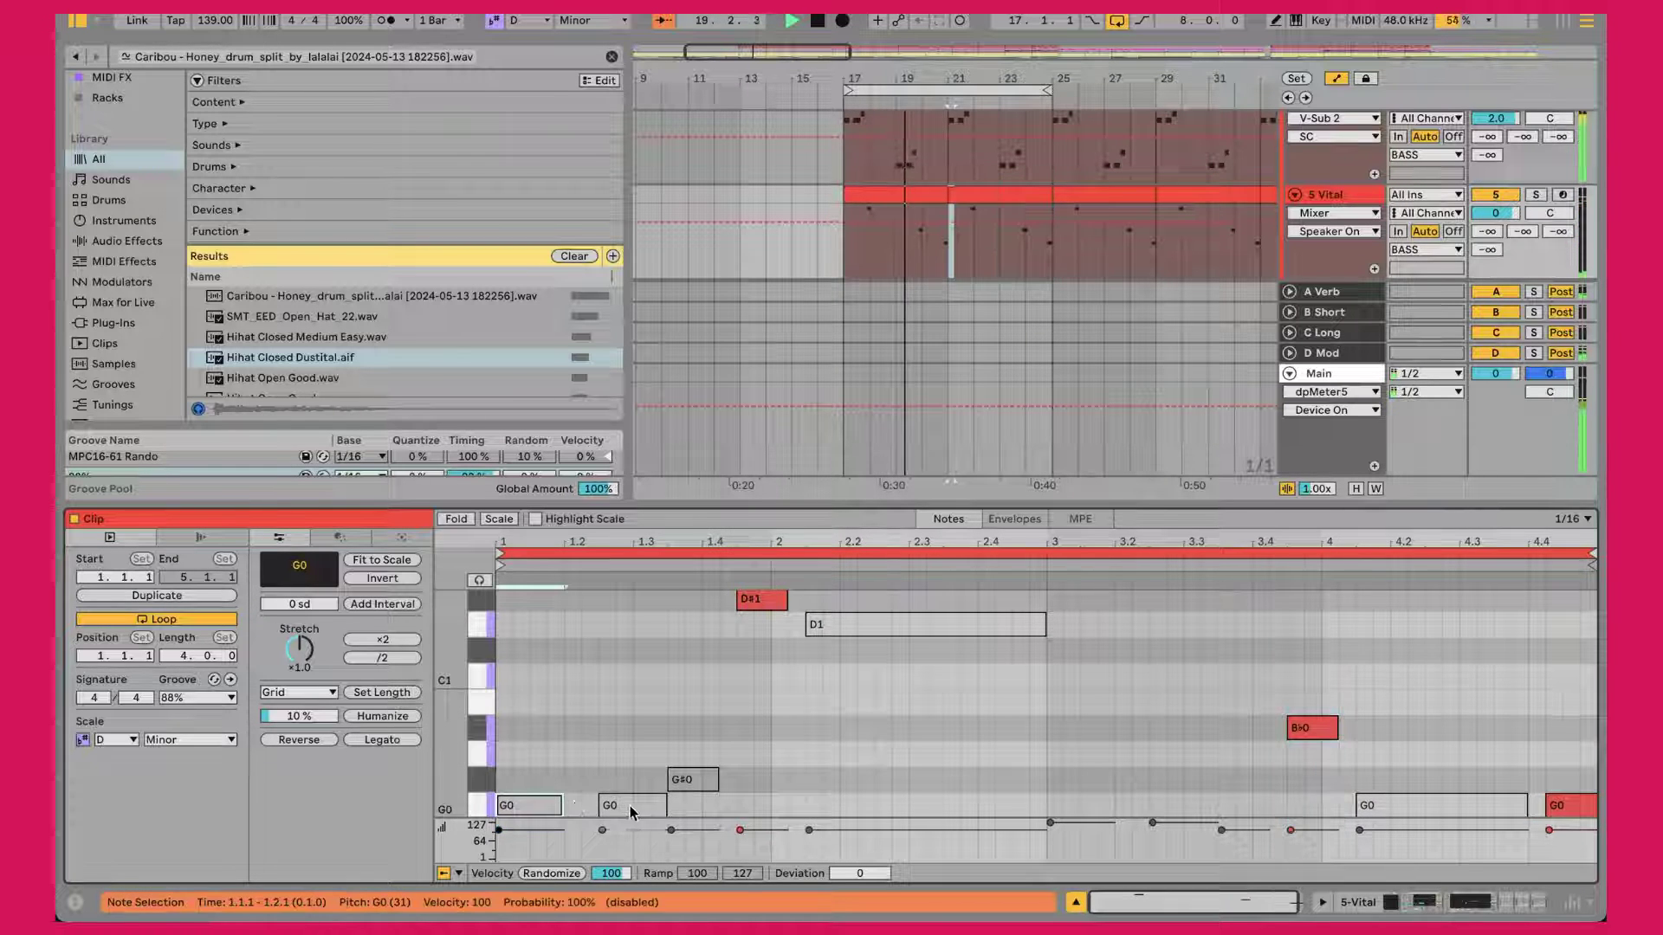
pyautogui.click(690, 783)
pyautogui.click(836, 629)
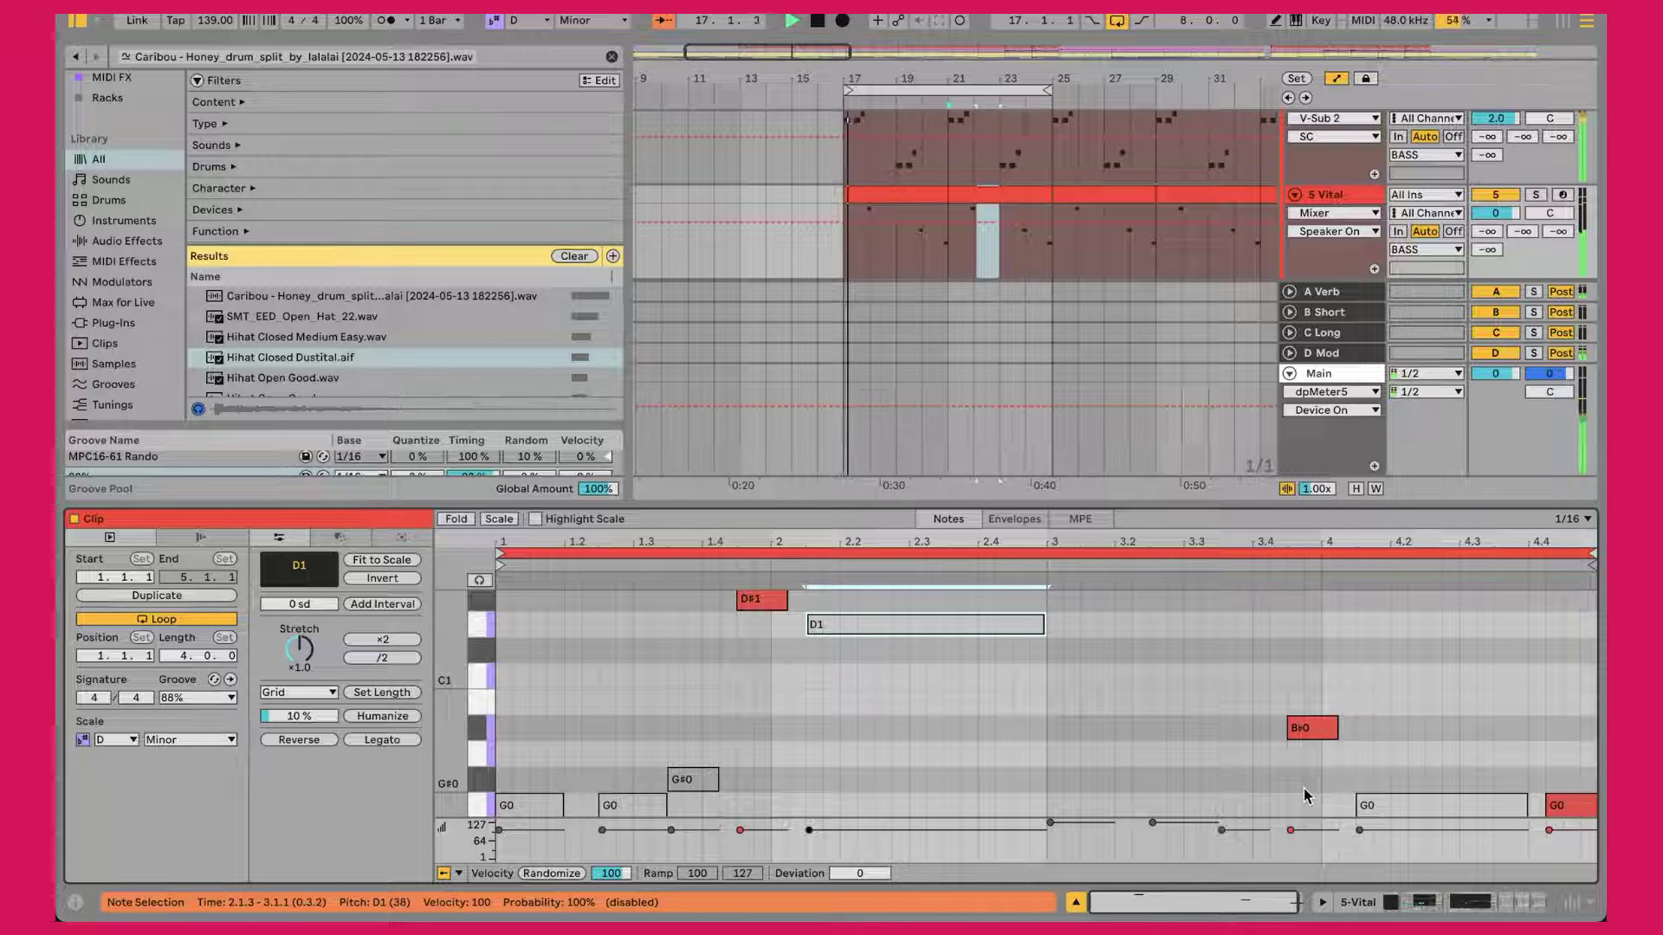
# Step: Show the 5 Vital track's device chain and open the Vital synth window to examine the Daga Bass patch, then close it
pyautogui.click(1345, 198)
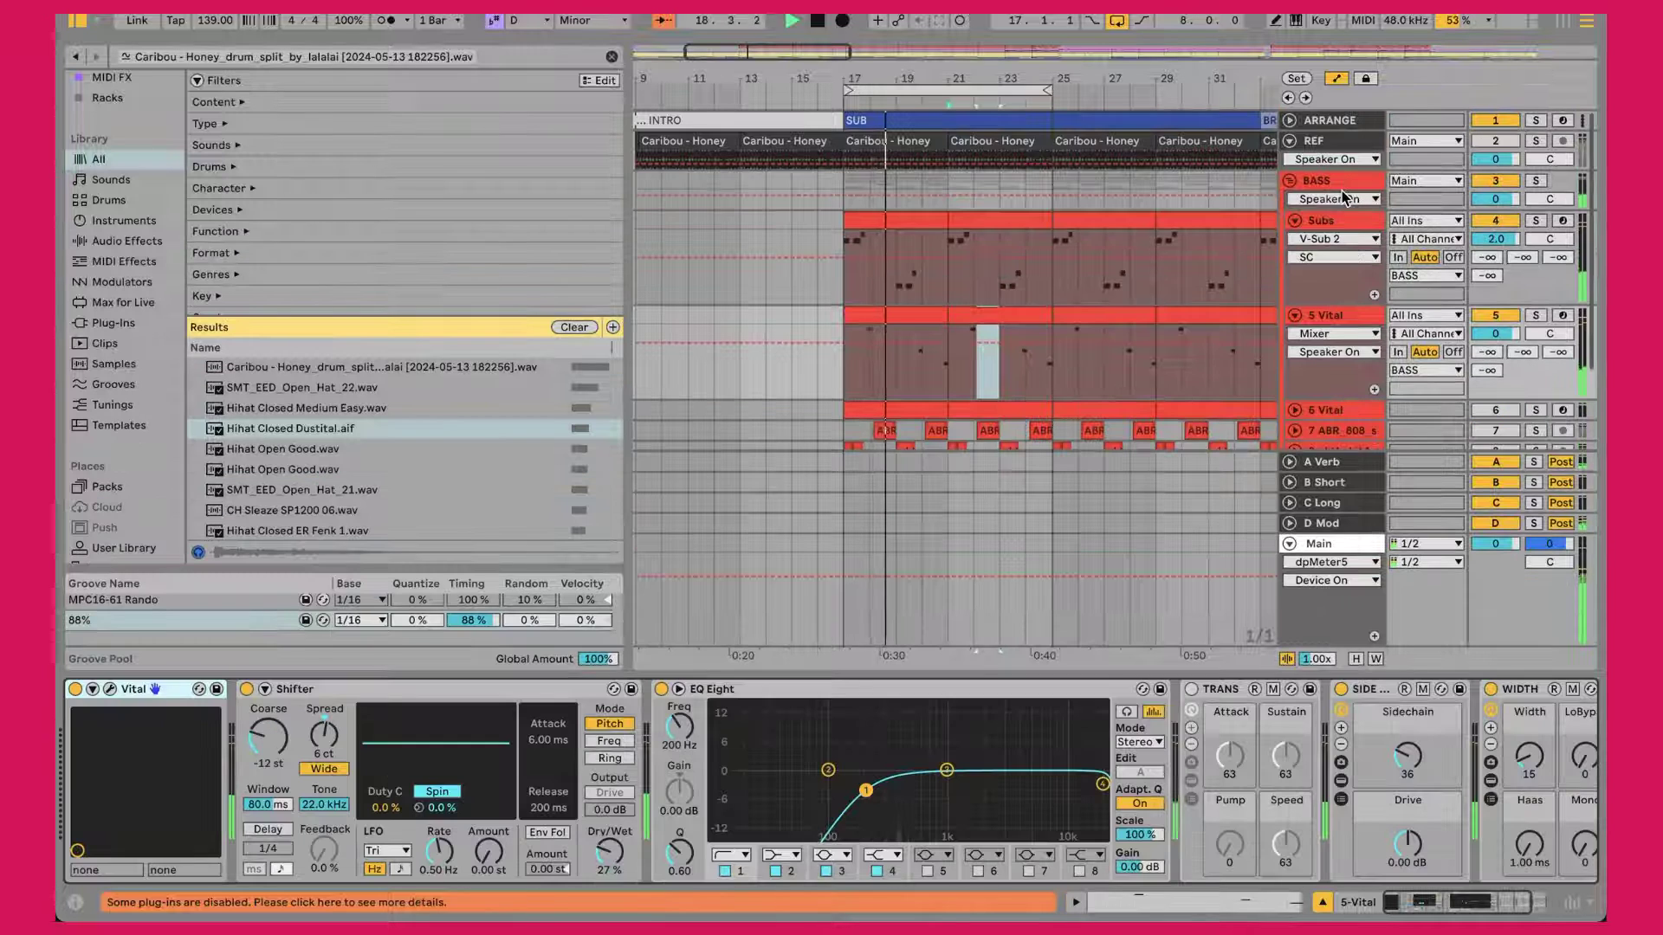
pyautogui.click(111, 690)
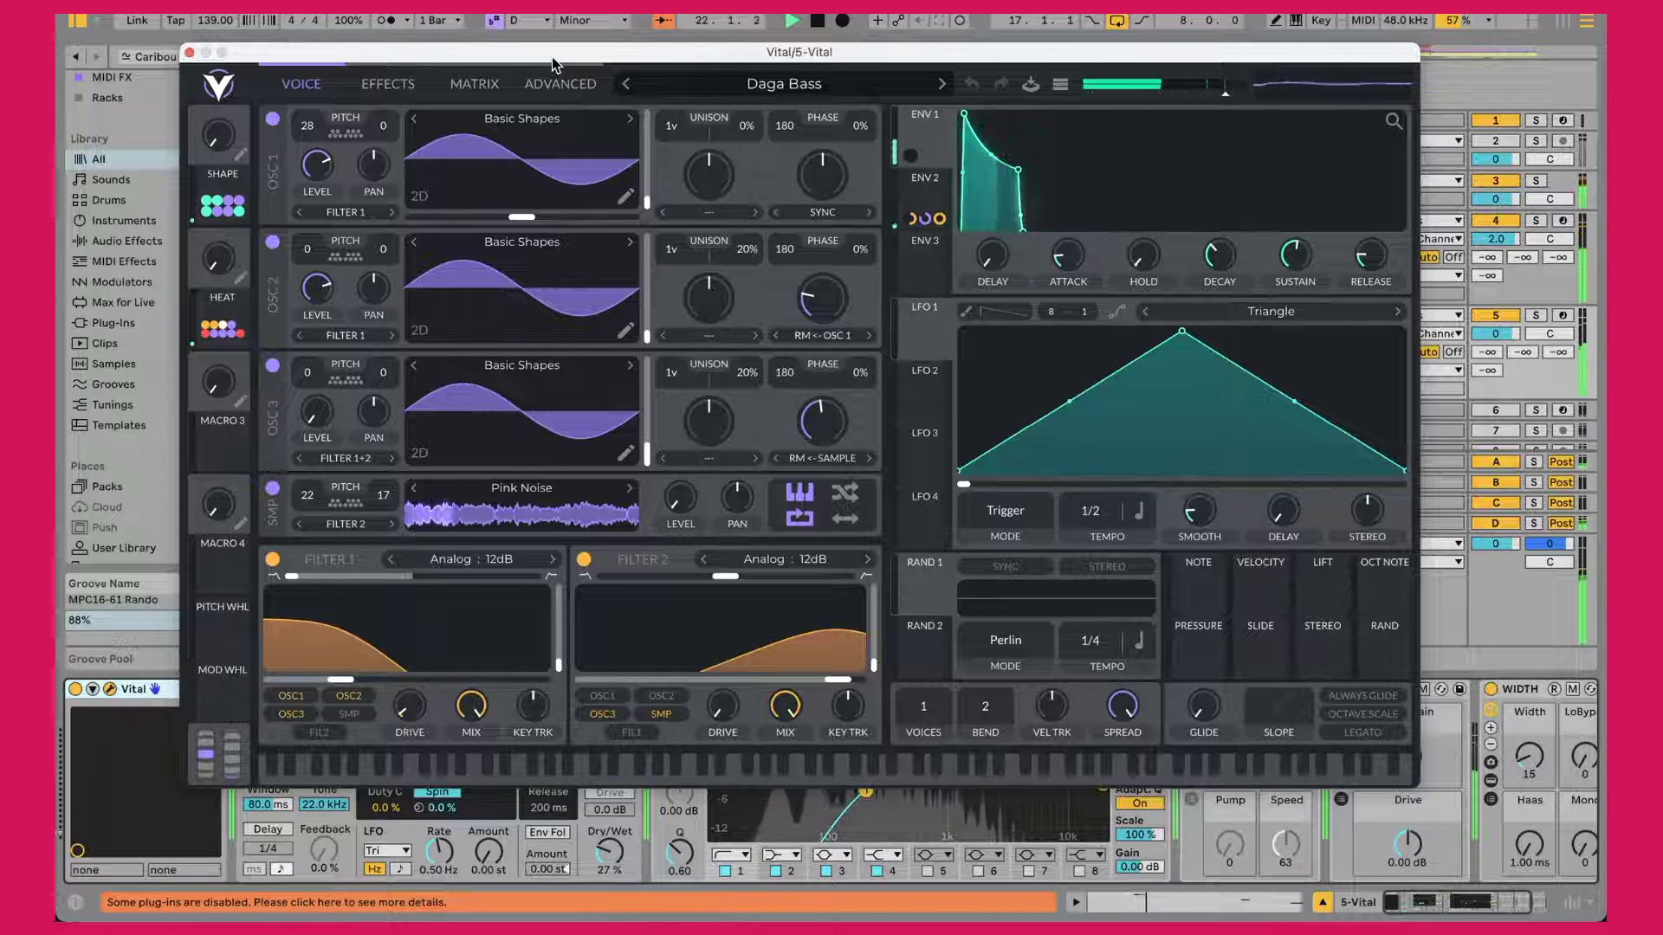
pyautogui.click(190, 54)
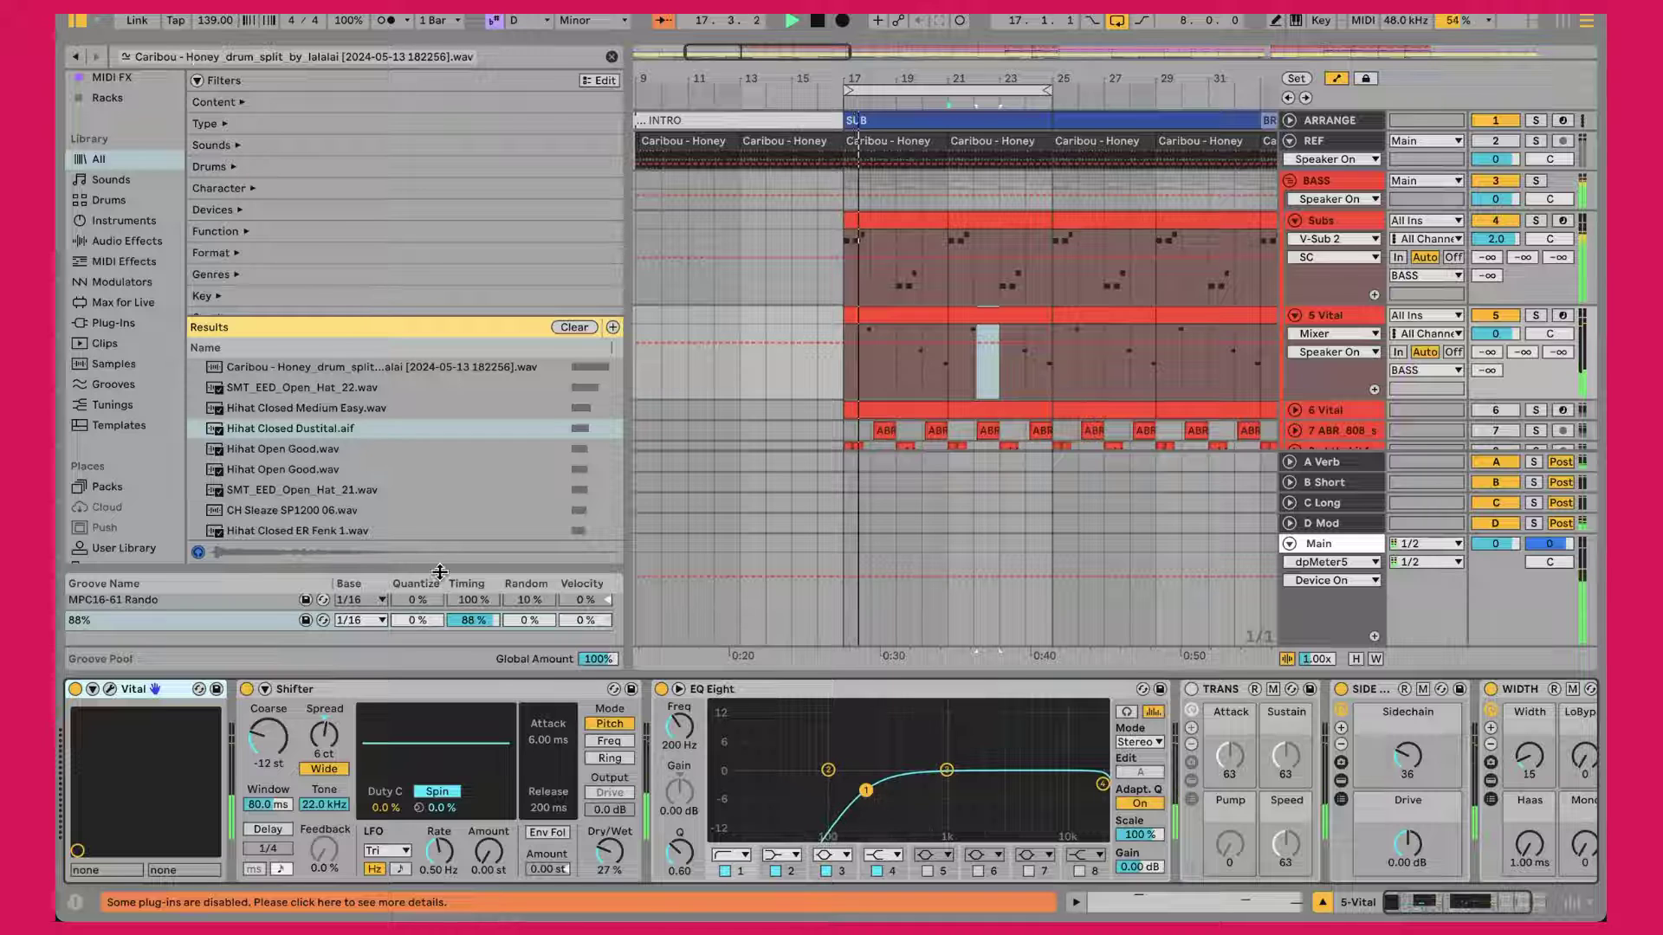
# Step: Bypass and re-enable Shifter on 5 Vital to compare the sound, then select the EQ Eight to inspect its low cut
pyautogui.click(462, 699)
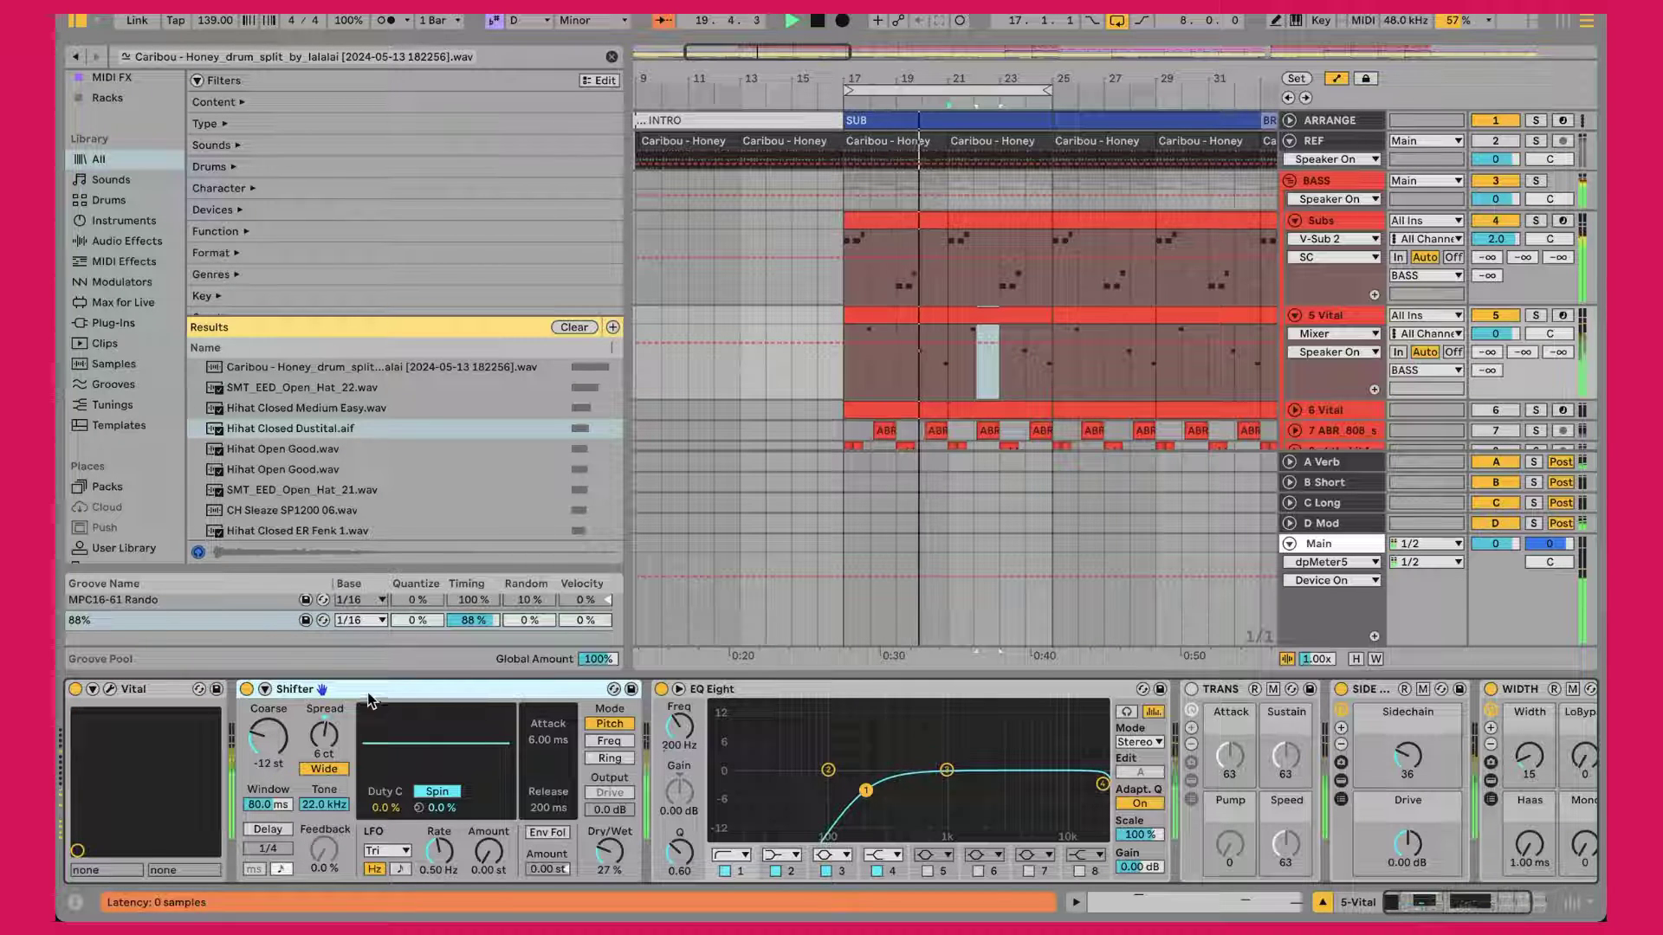
pyautogui.click(246, 689)
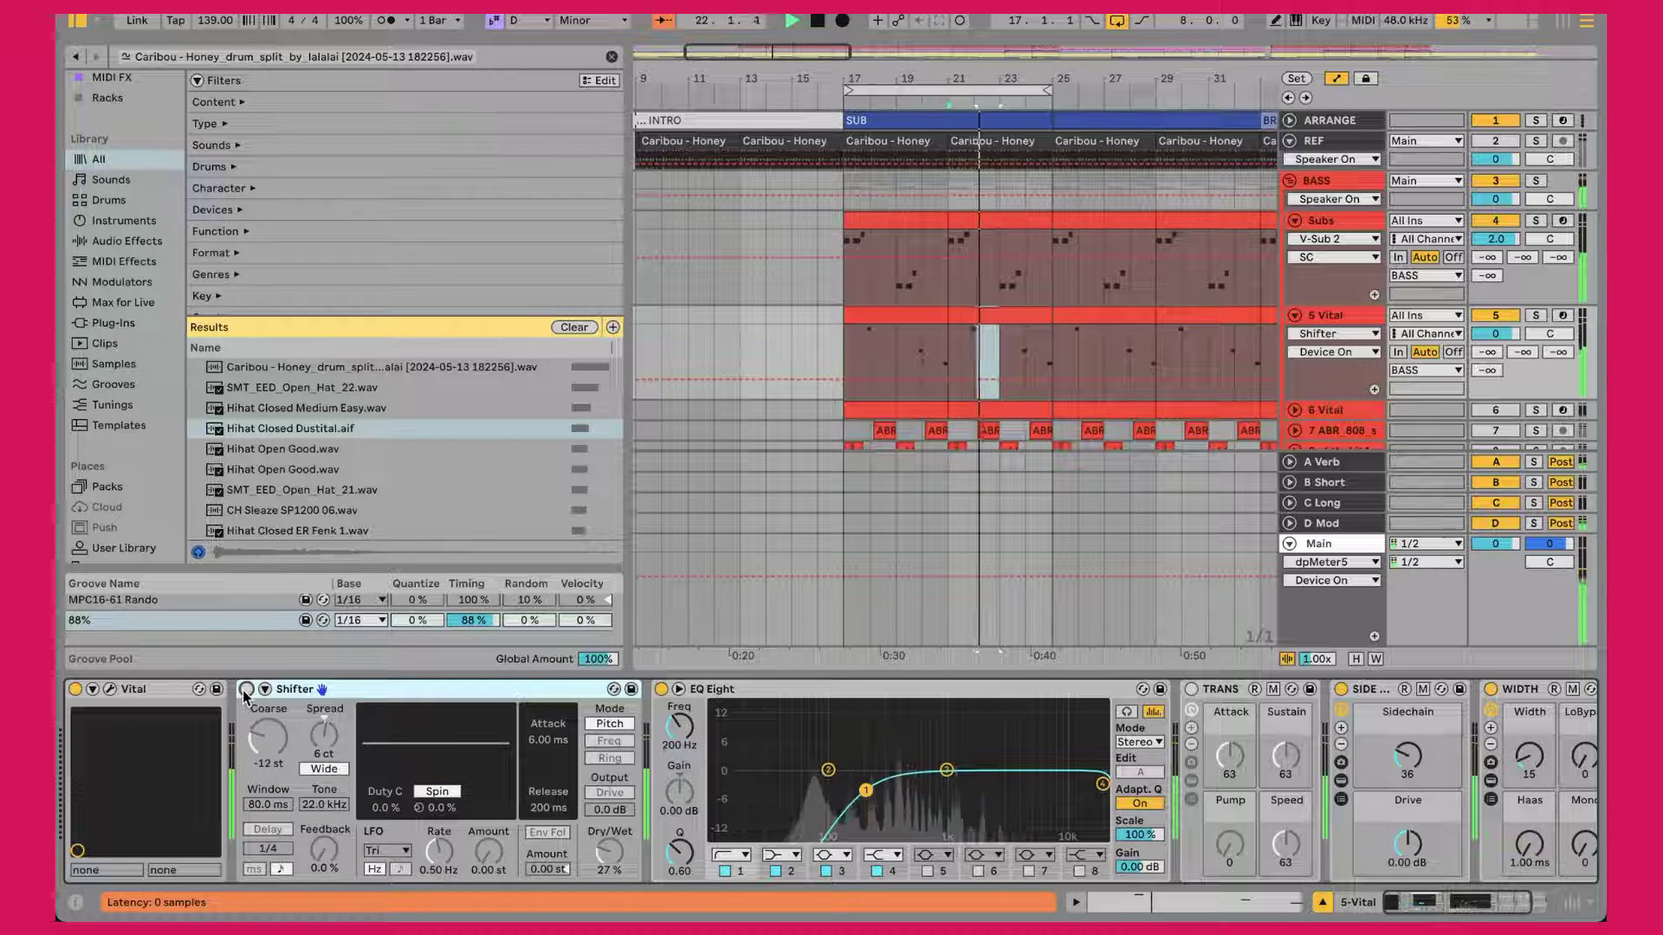
pyautogui.click(246, 689)
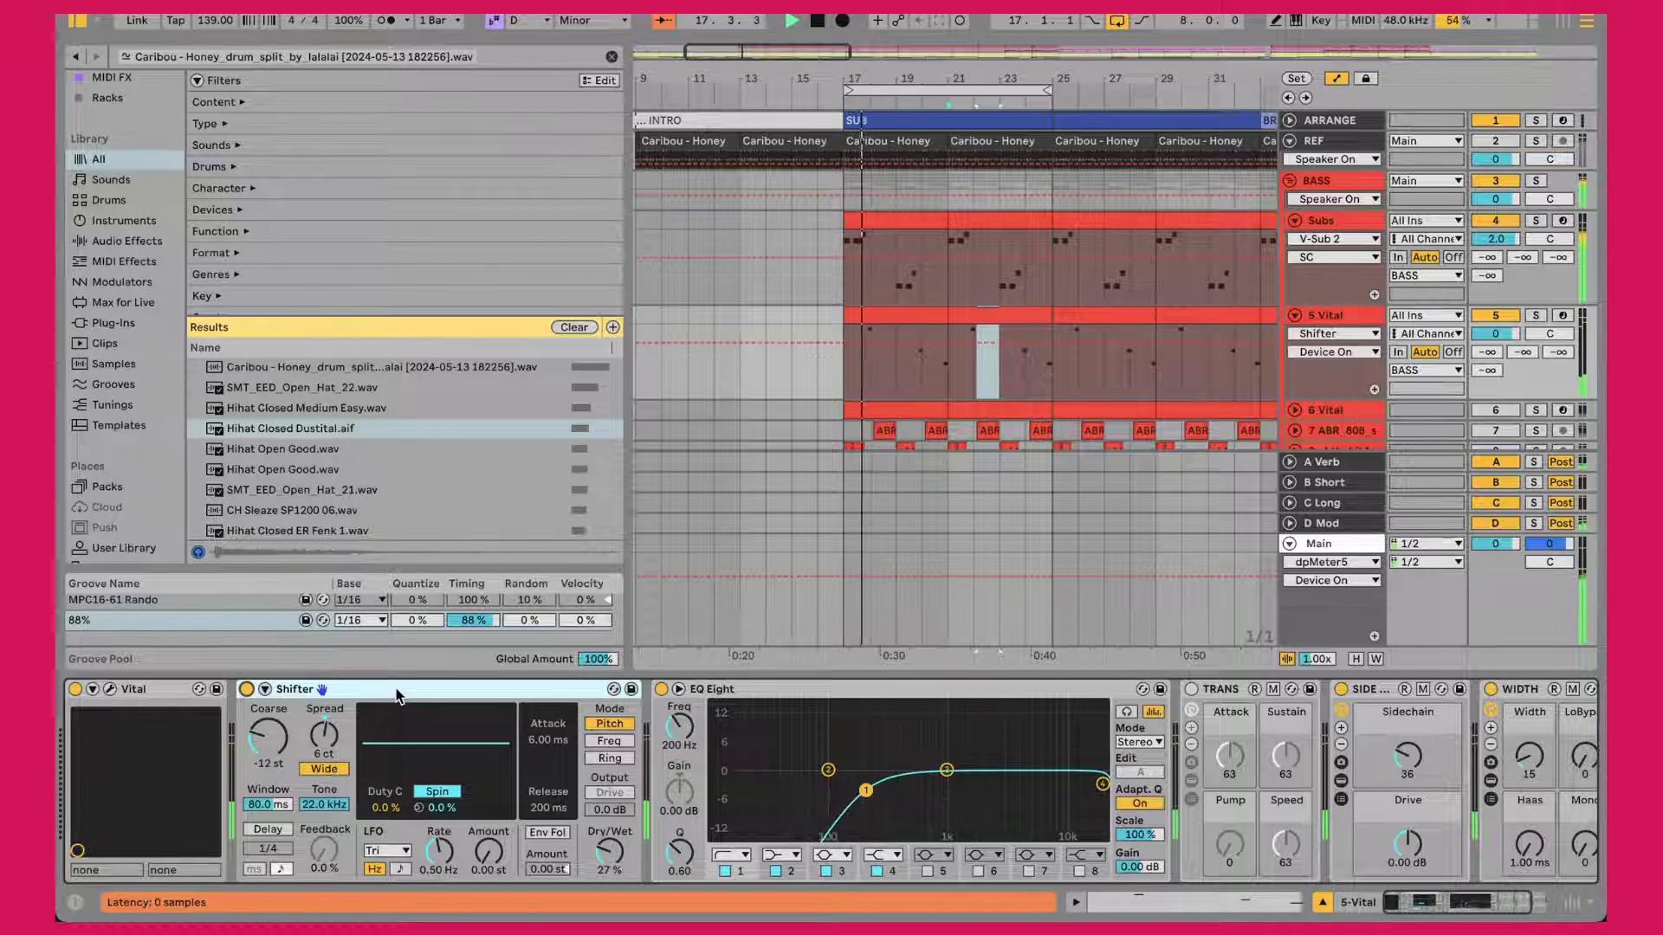
pyautogui.click(790, 693)
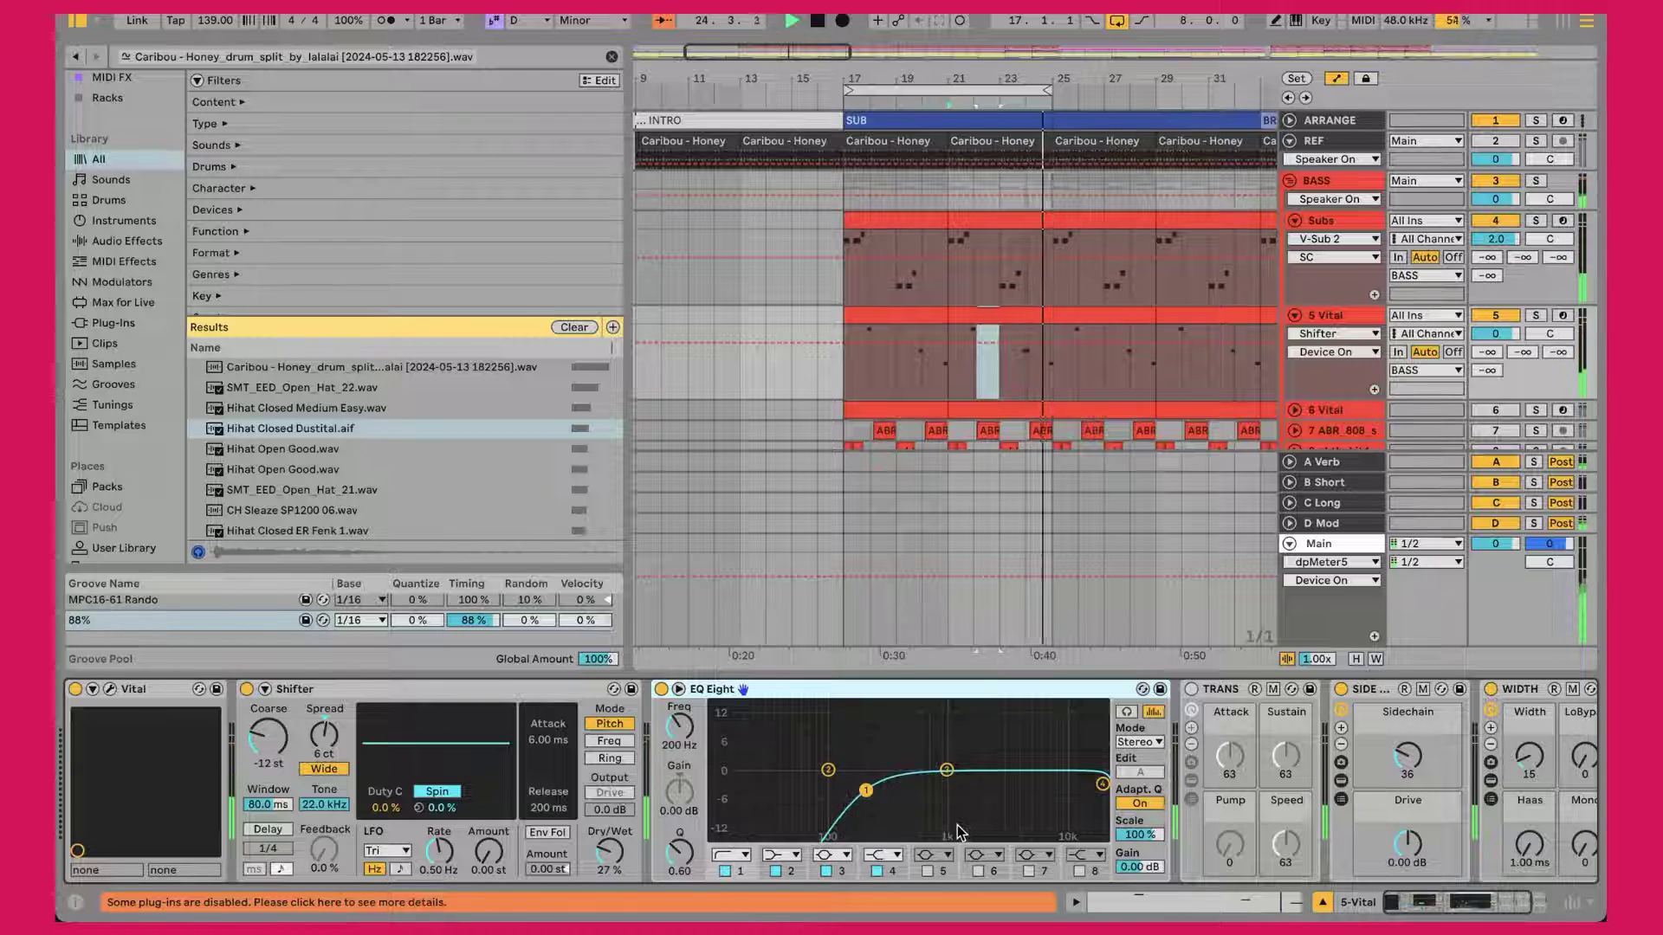
# Step: Reveal the devices inside the sidechain rack on 5 Vital to examine the Shaper curve, then hide them
pyautogui.hscroll(3, 958, 824)
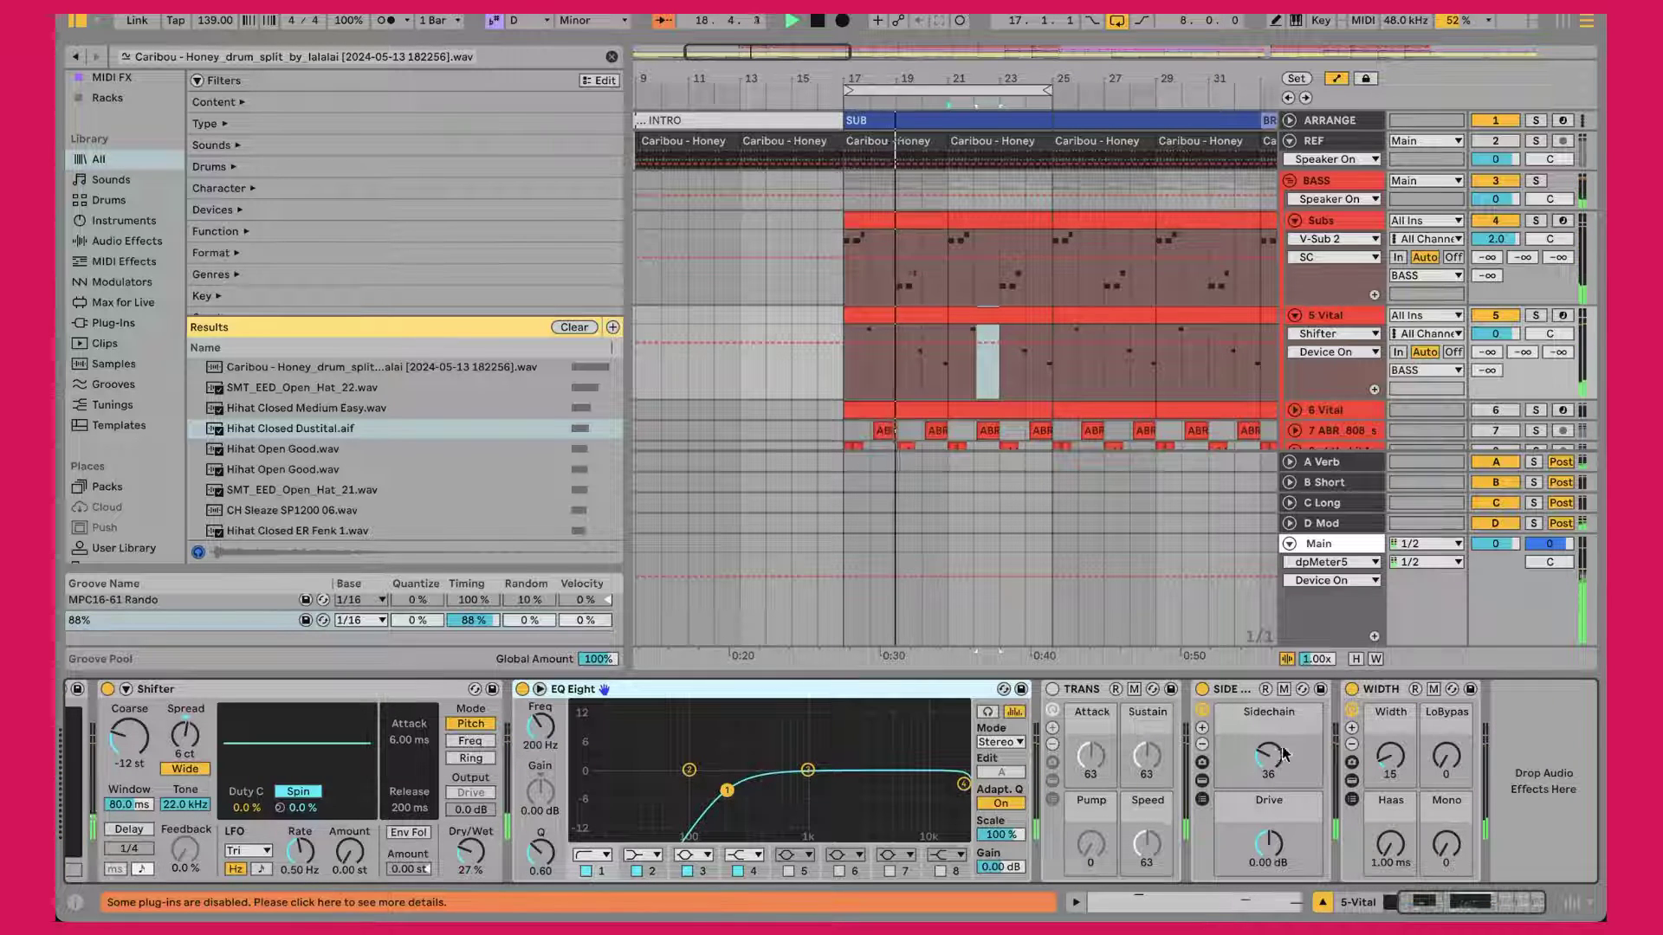
pyautogui.click(1203, 780)
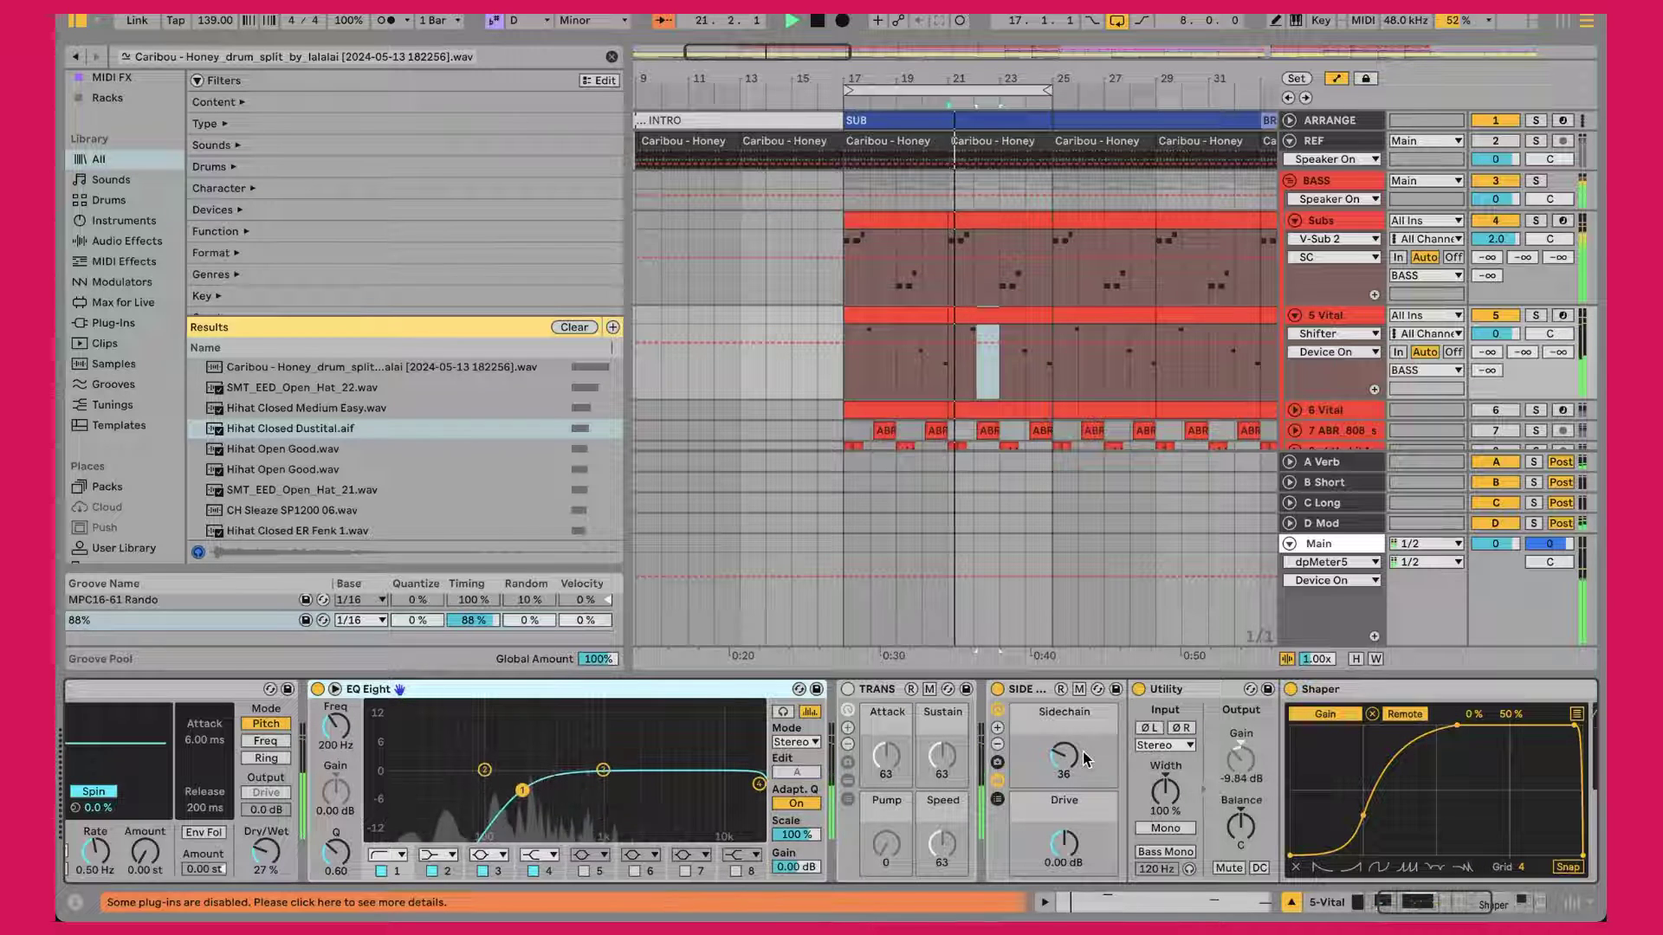
pyautogui.hscroll(6, 1083, 760)
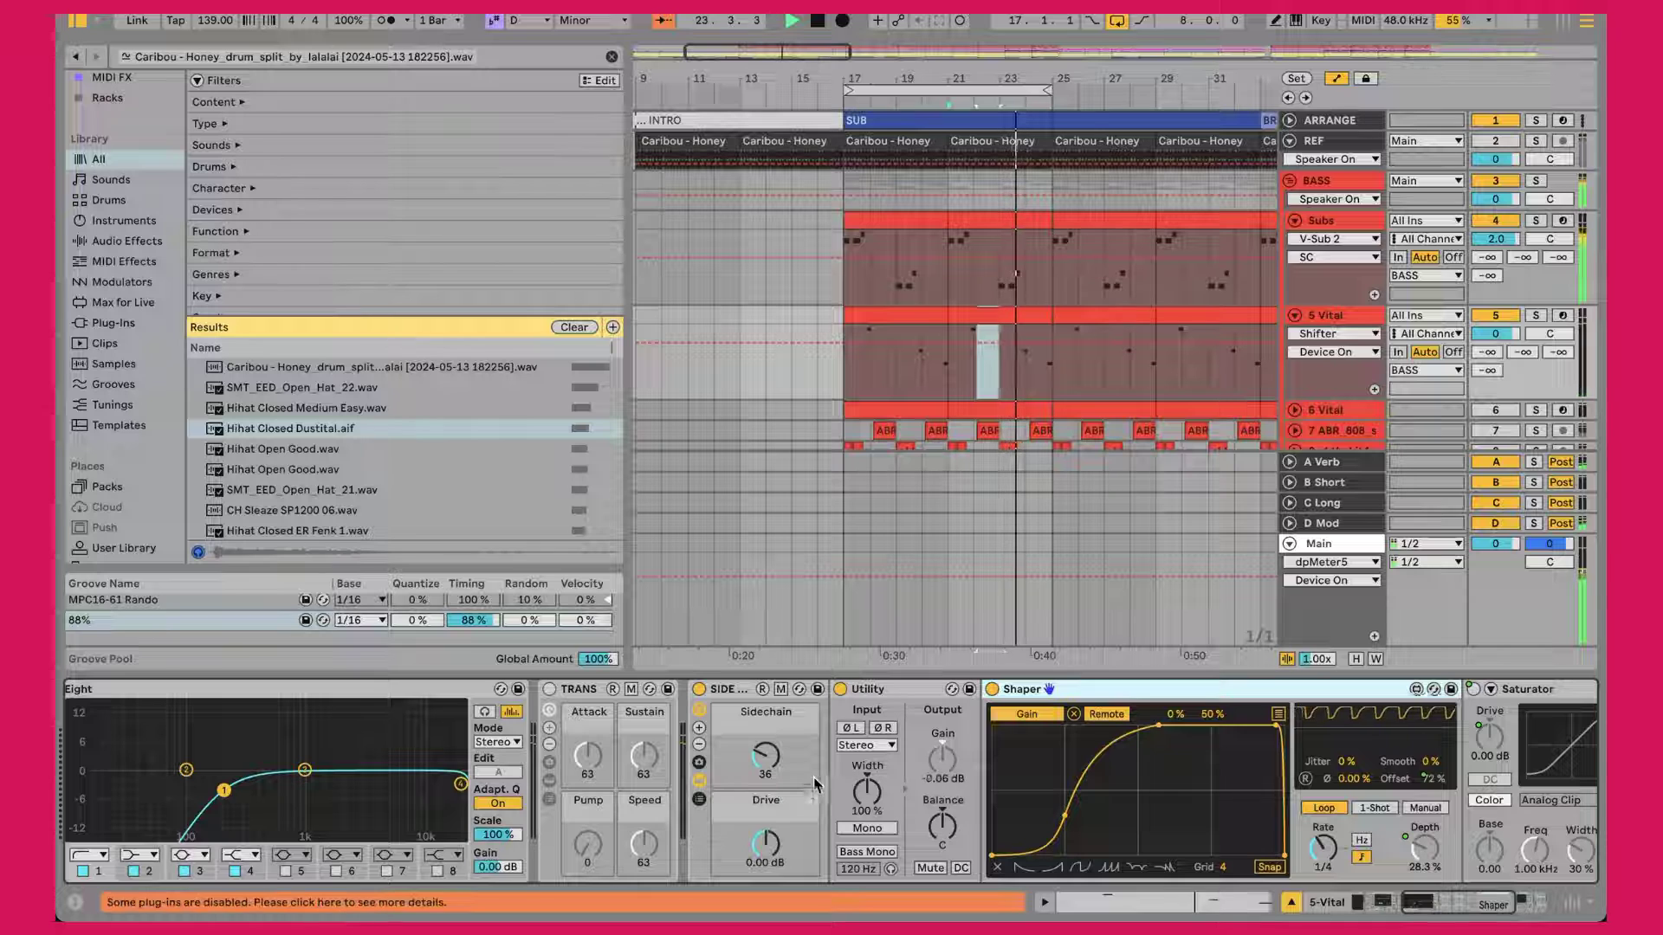
pyautogui.click(698, 783)
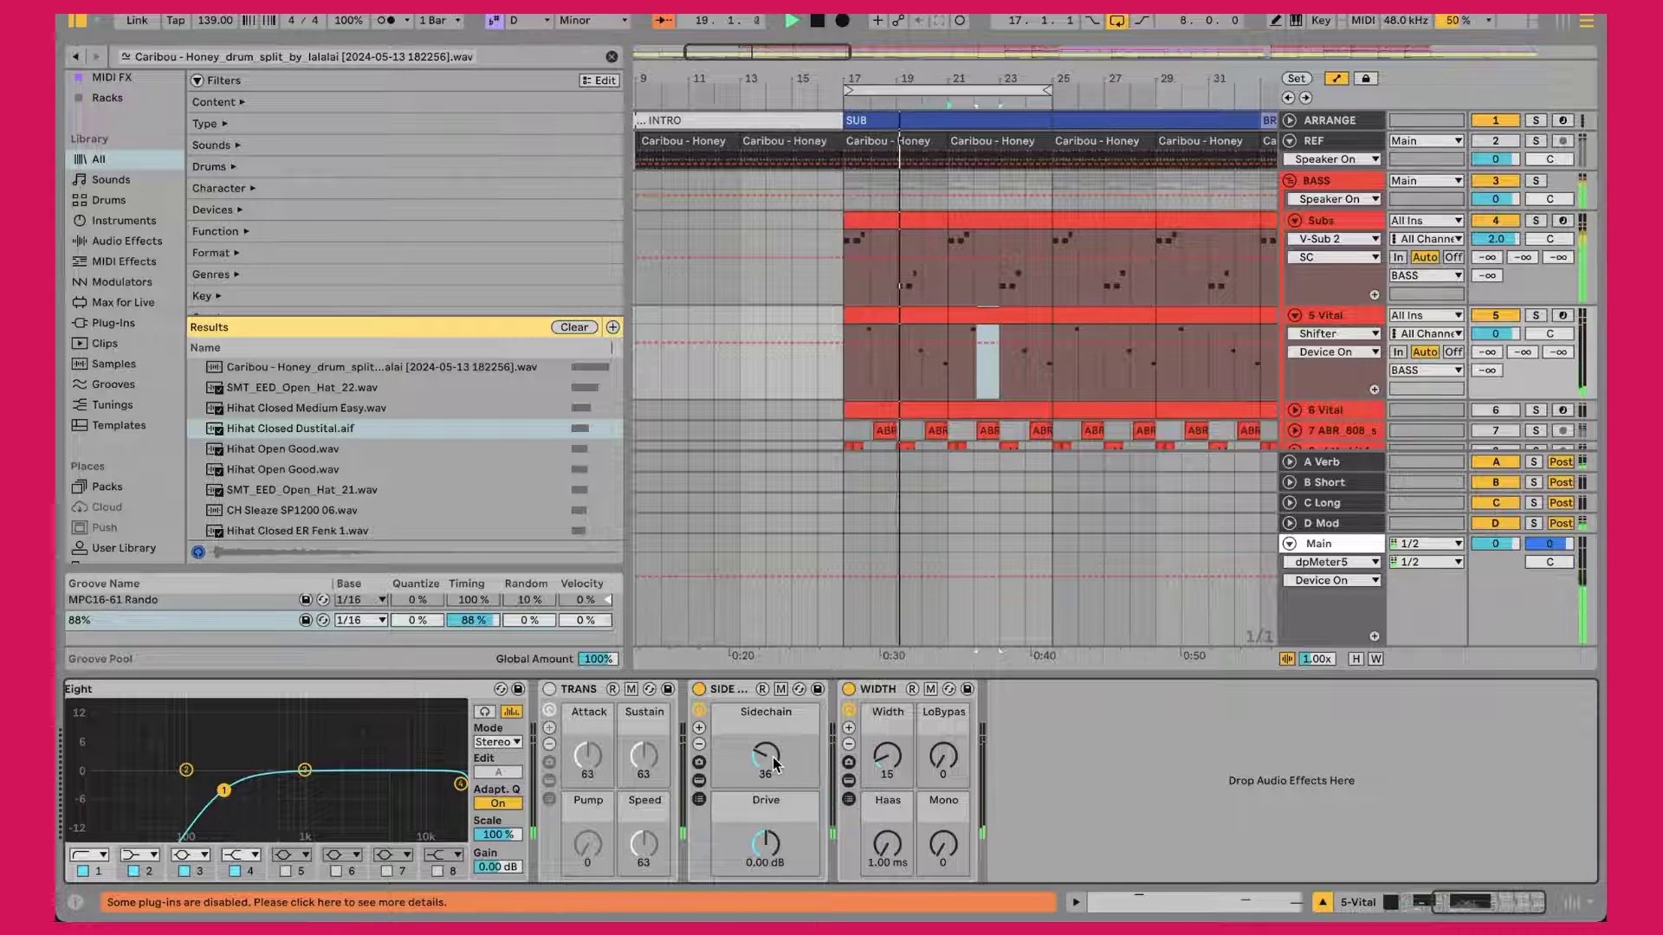
# Step: Reveal the devices inside the WIDTH rack, view the Wider plug-in's window, then close it and hide the devices
pyautogui.click(886, 693)
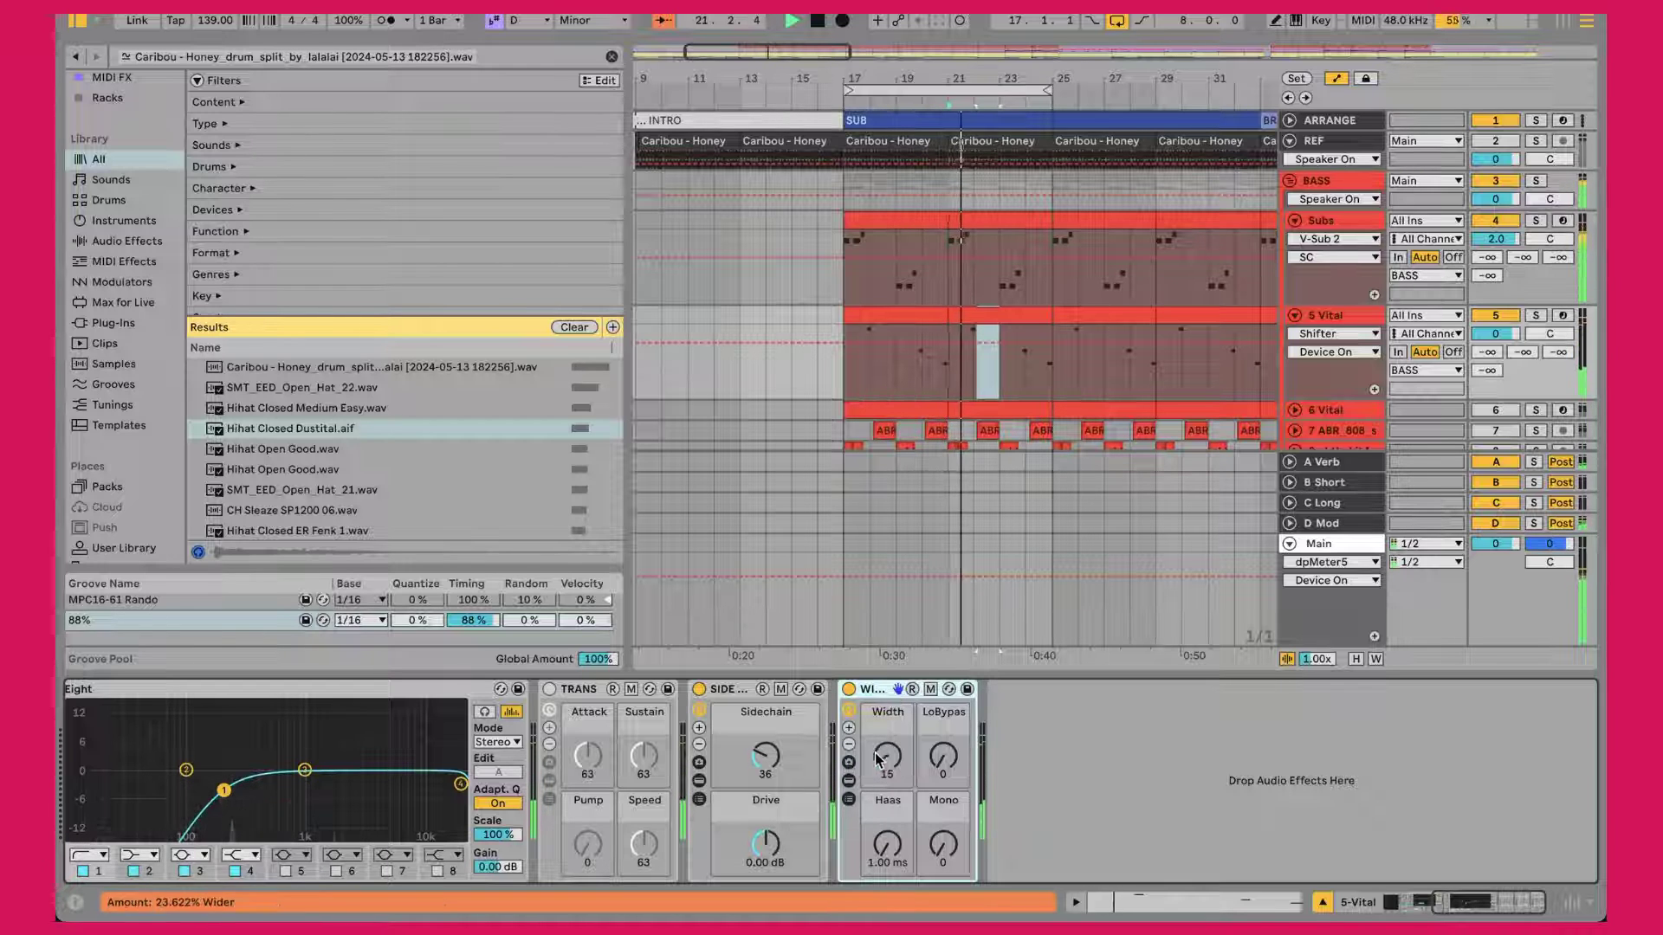
pyautogui.click(850, 781)
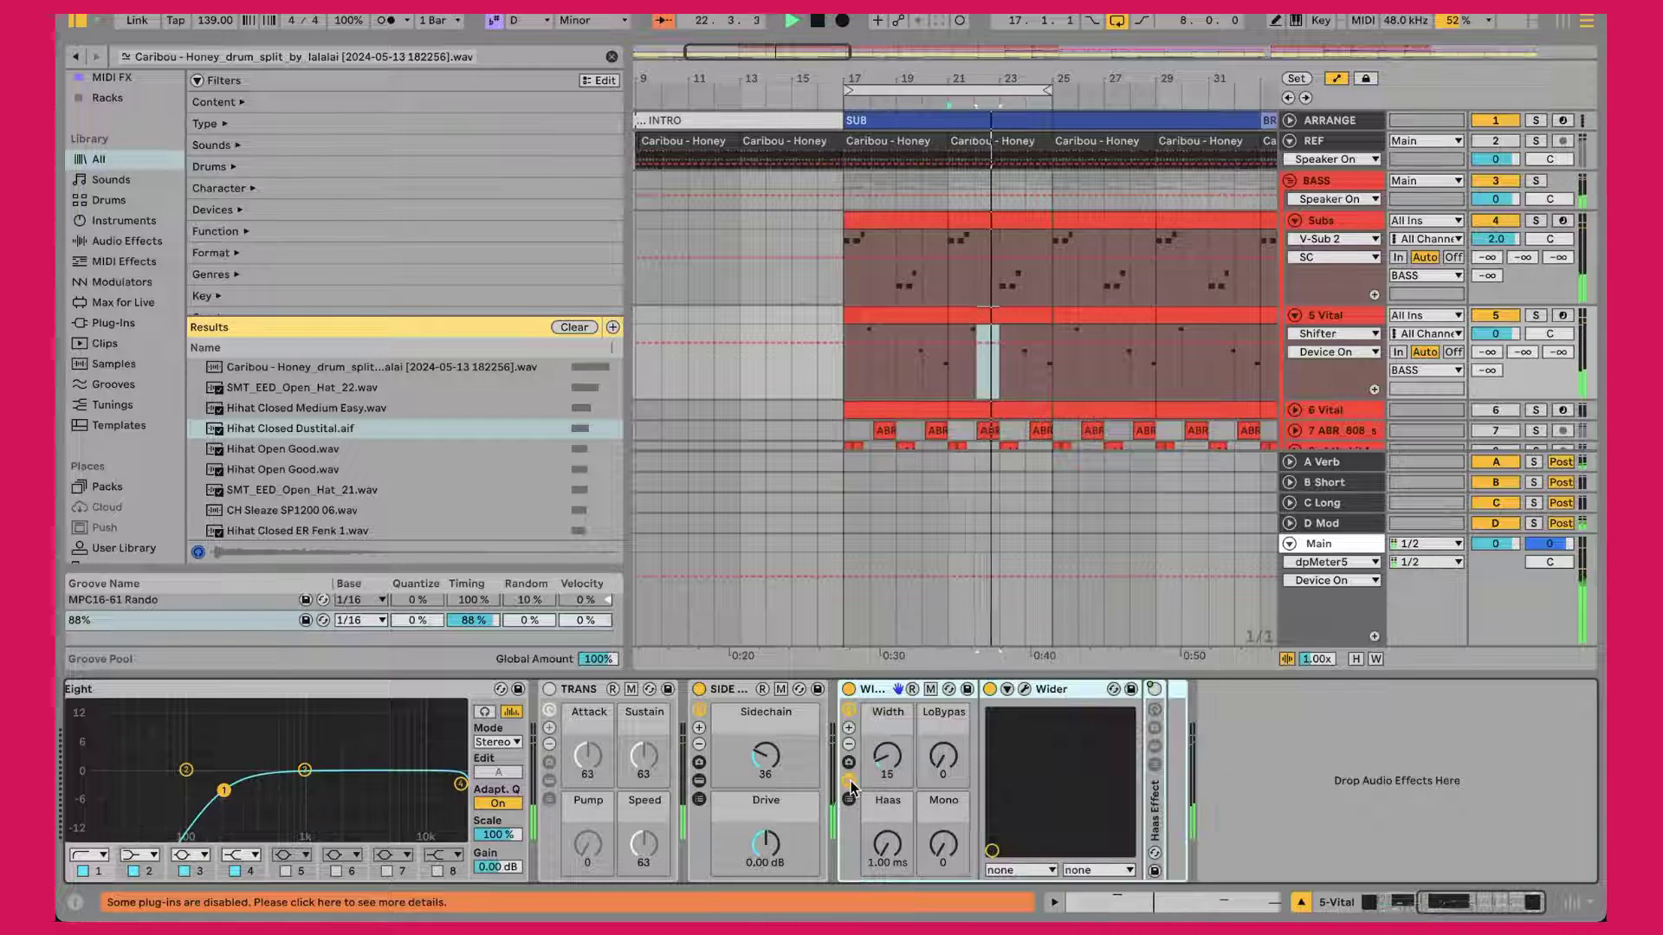
pyautogui.click(1024, 689)
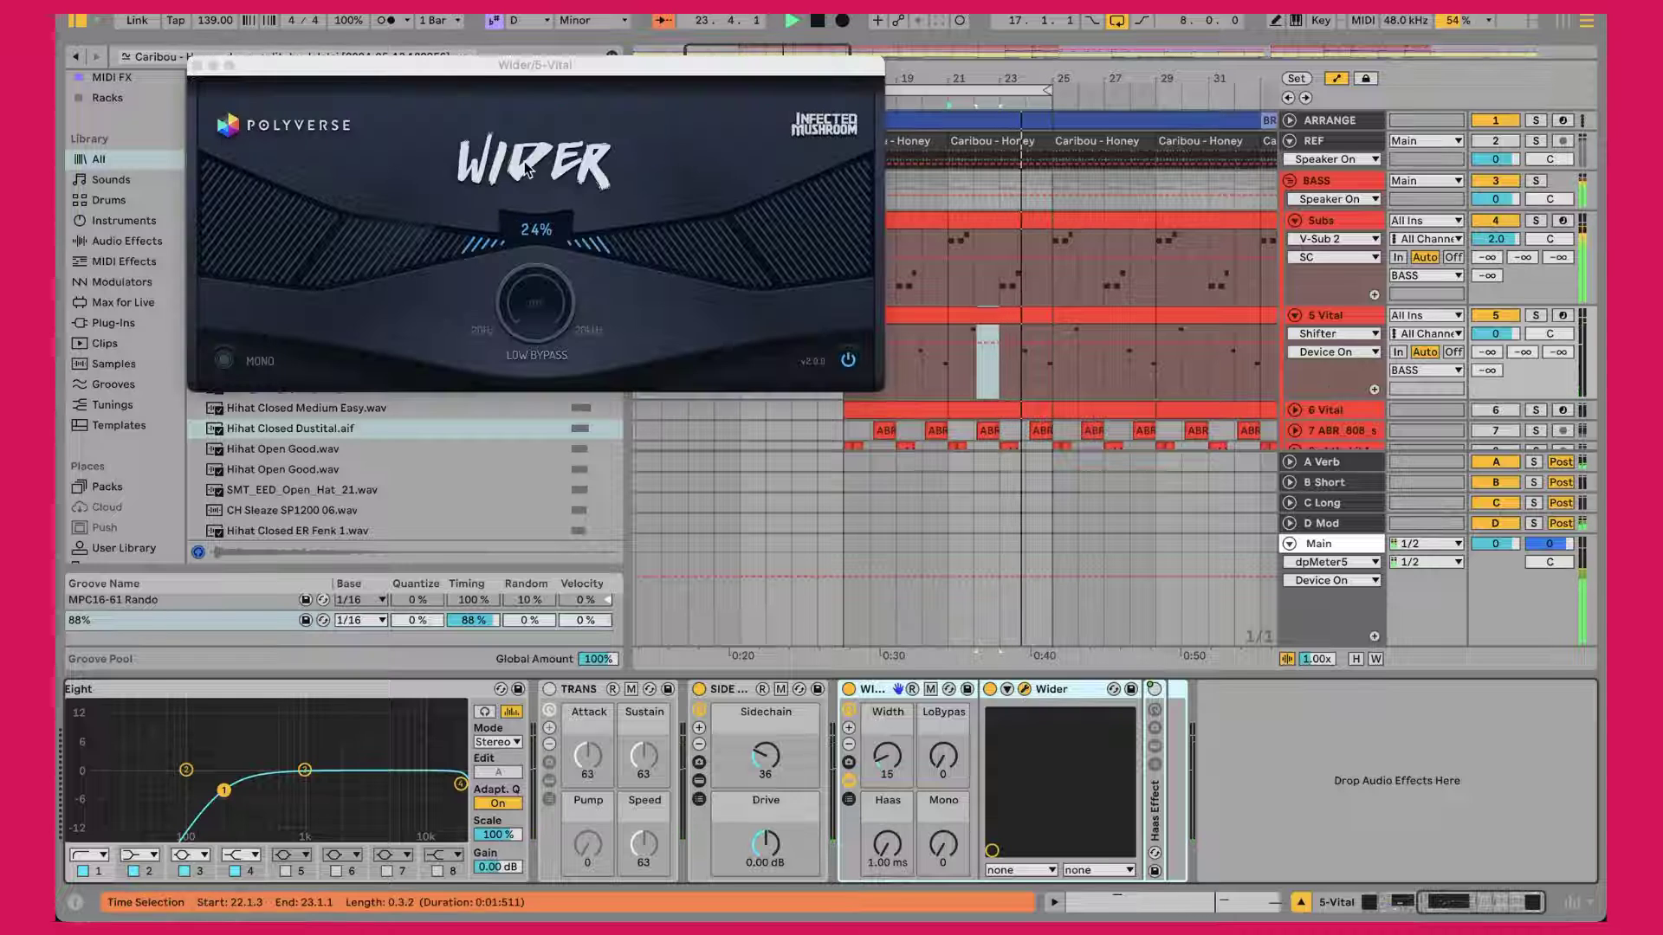
pyautogui.click(197, 65)
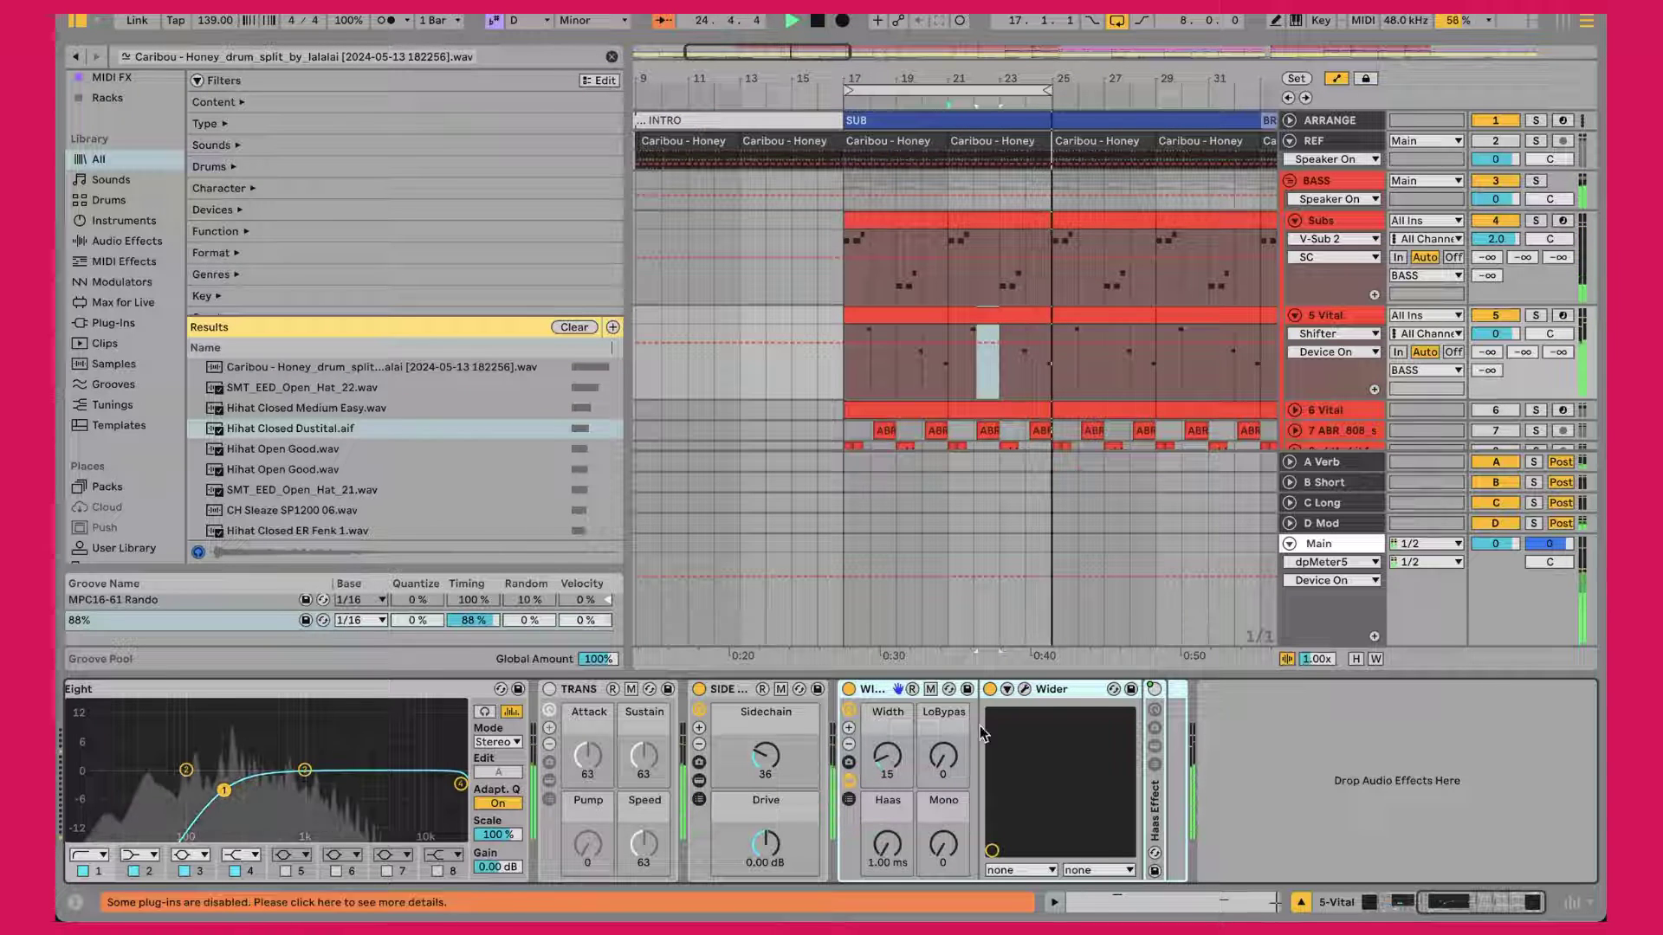
pyautogui.click(849, 780)
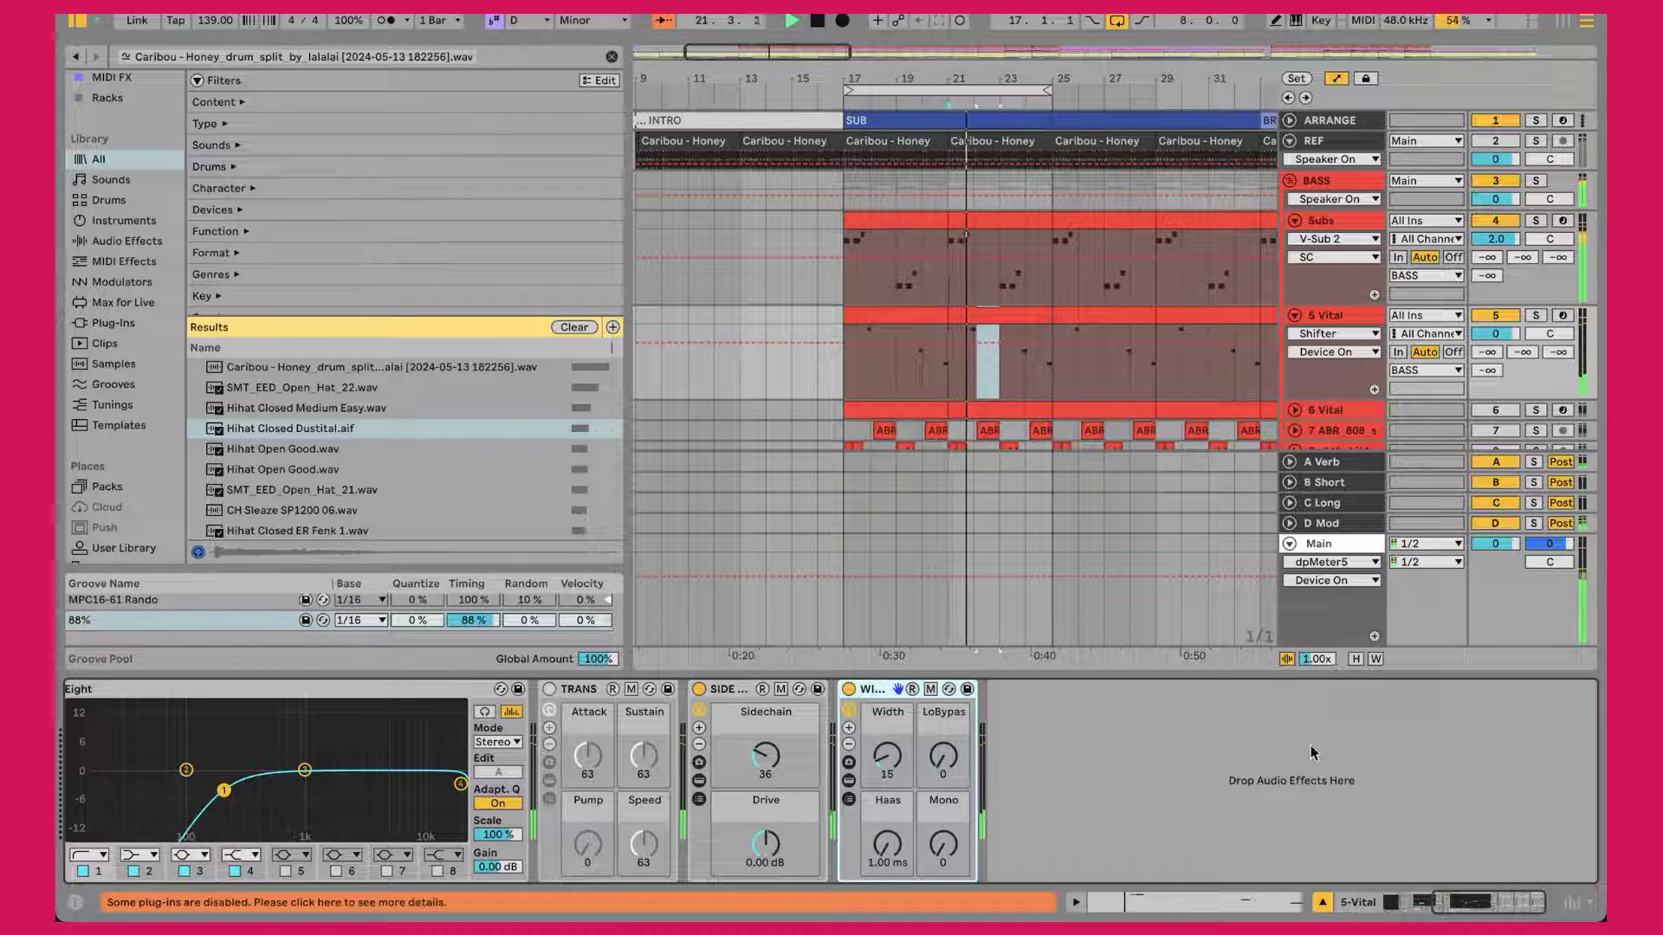
# Step: Unfold and activate the 6 Vital track, and open its MIDI clip at bar 17 to examine the notes down to D0
pyautogui.scroll(-3, 1299, 347)
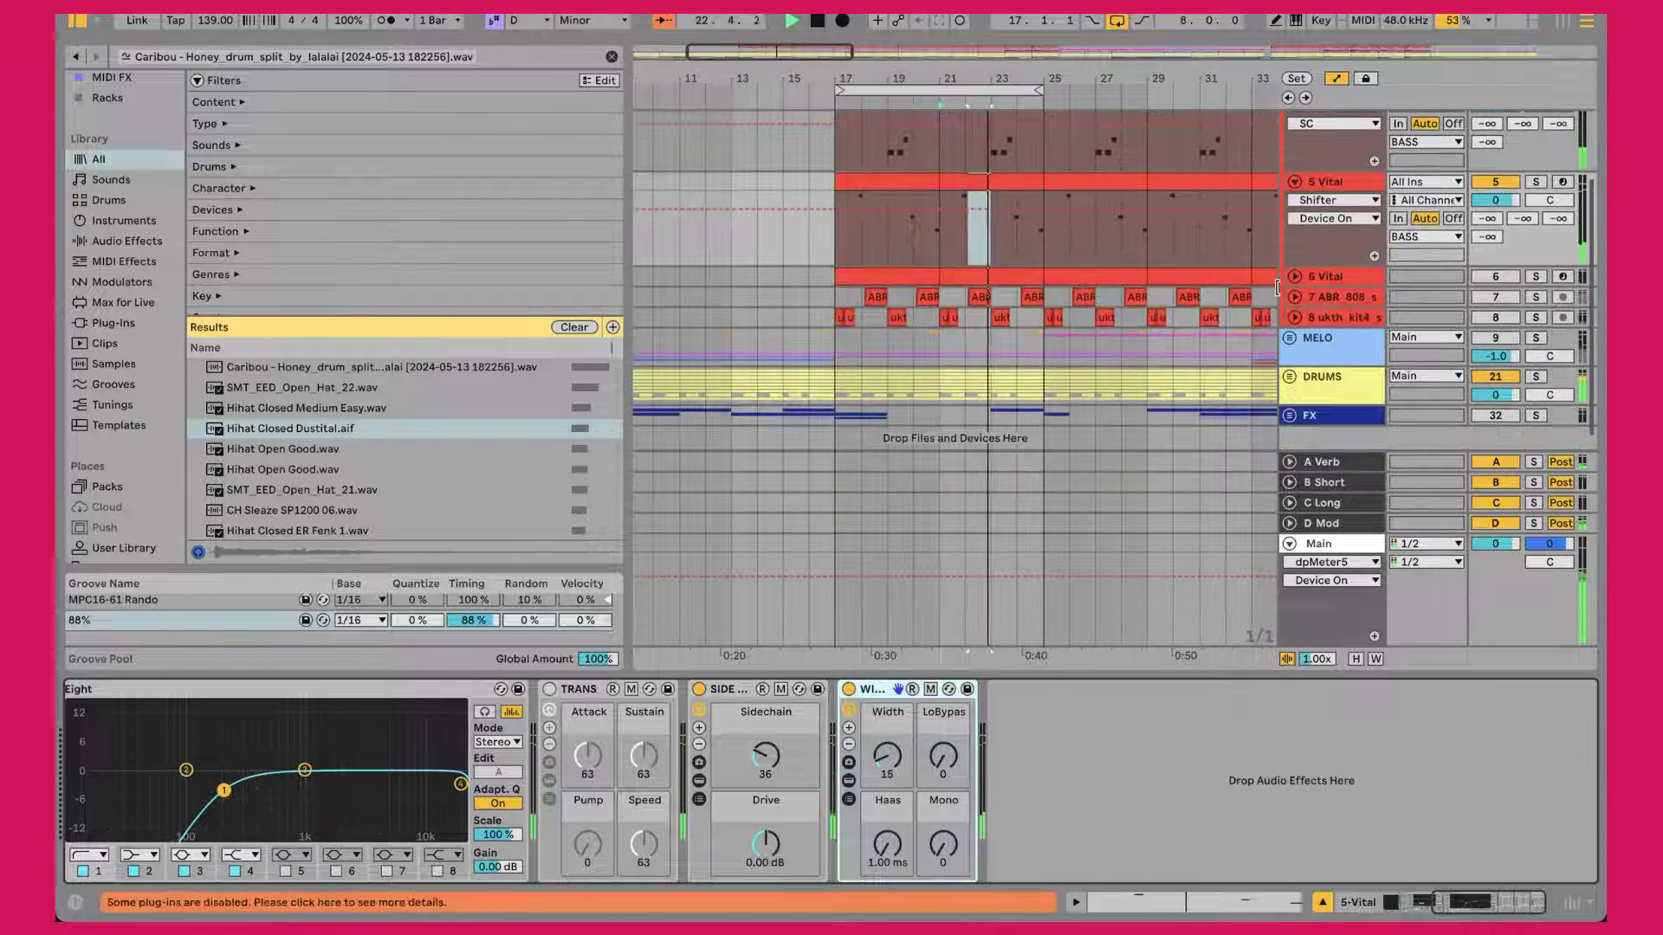
pyautogui.click(1295, 277)
pyautogui.click(1343, 278)
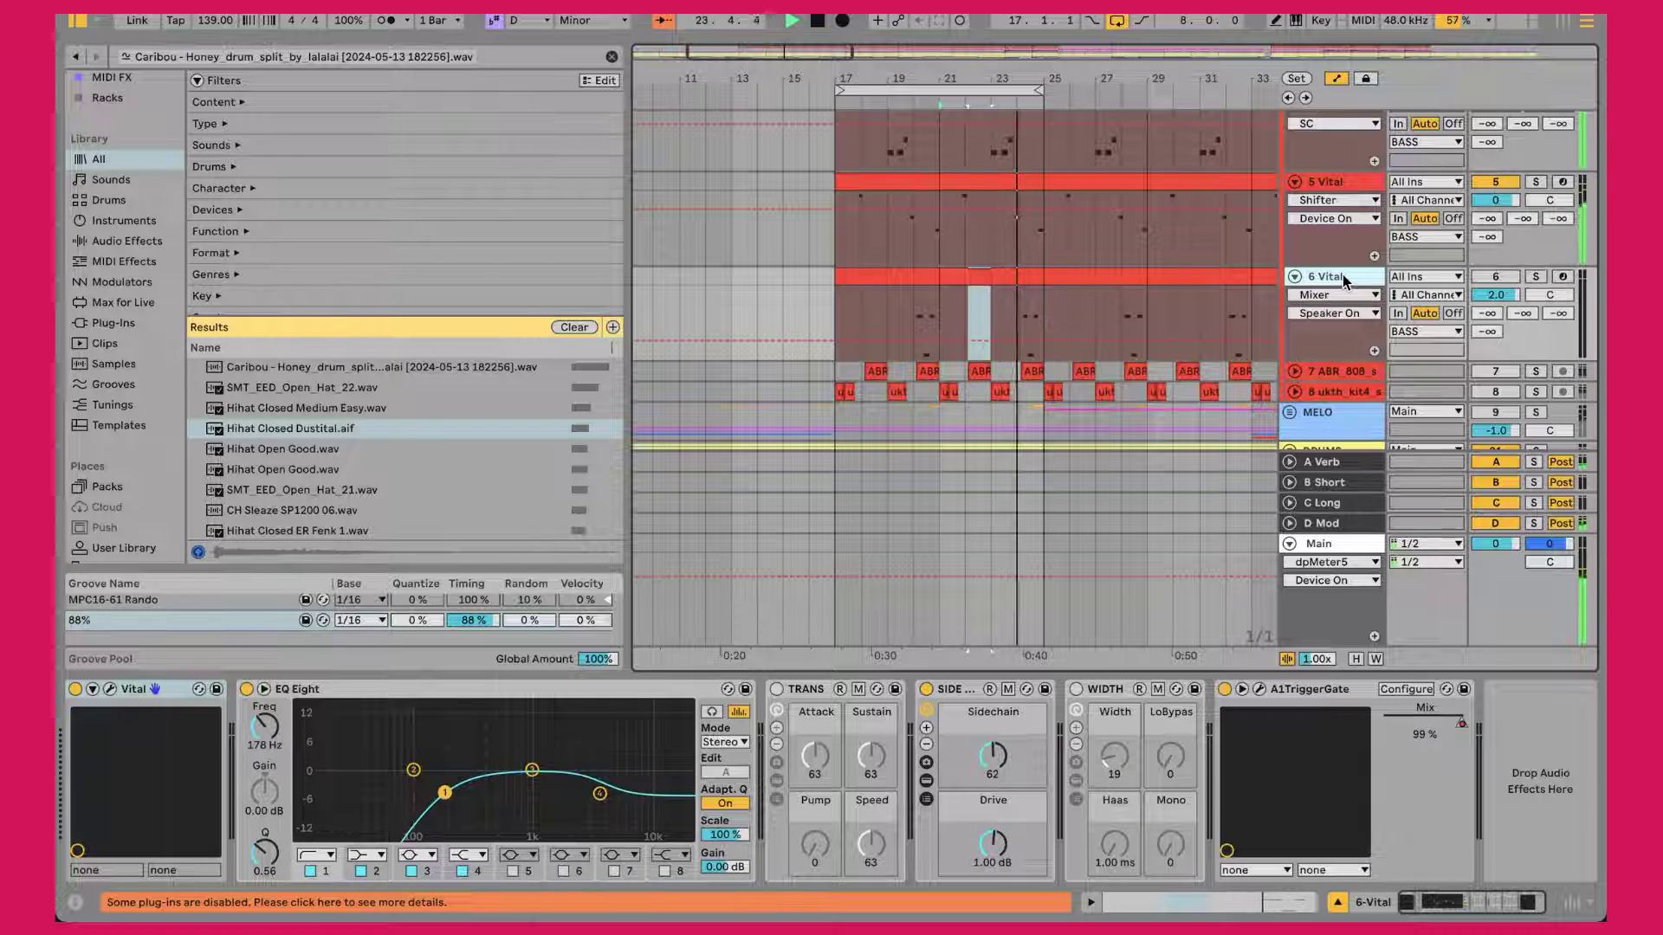
pyautogui.click(1496, 277)
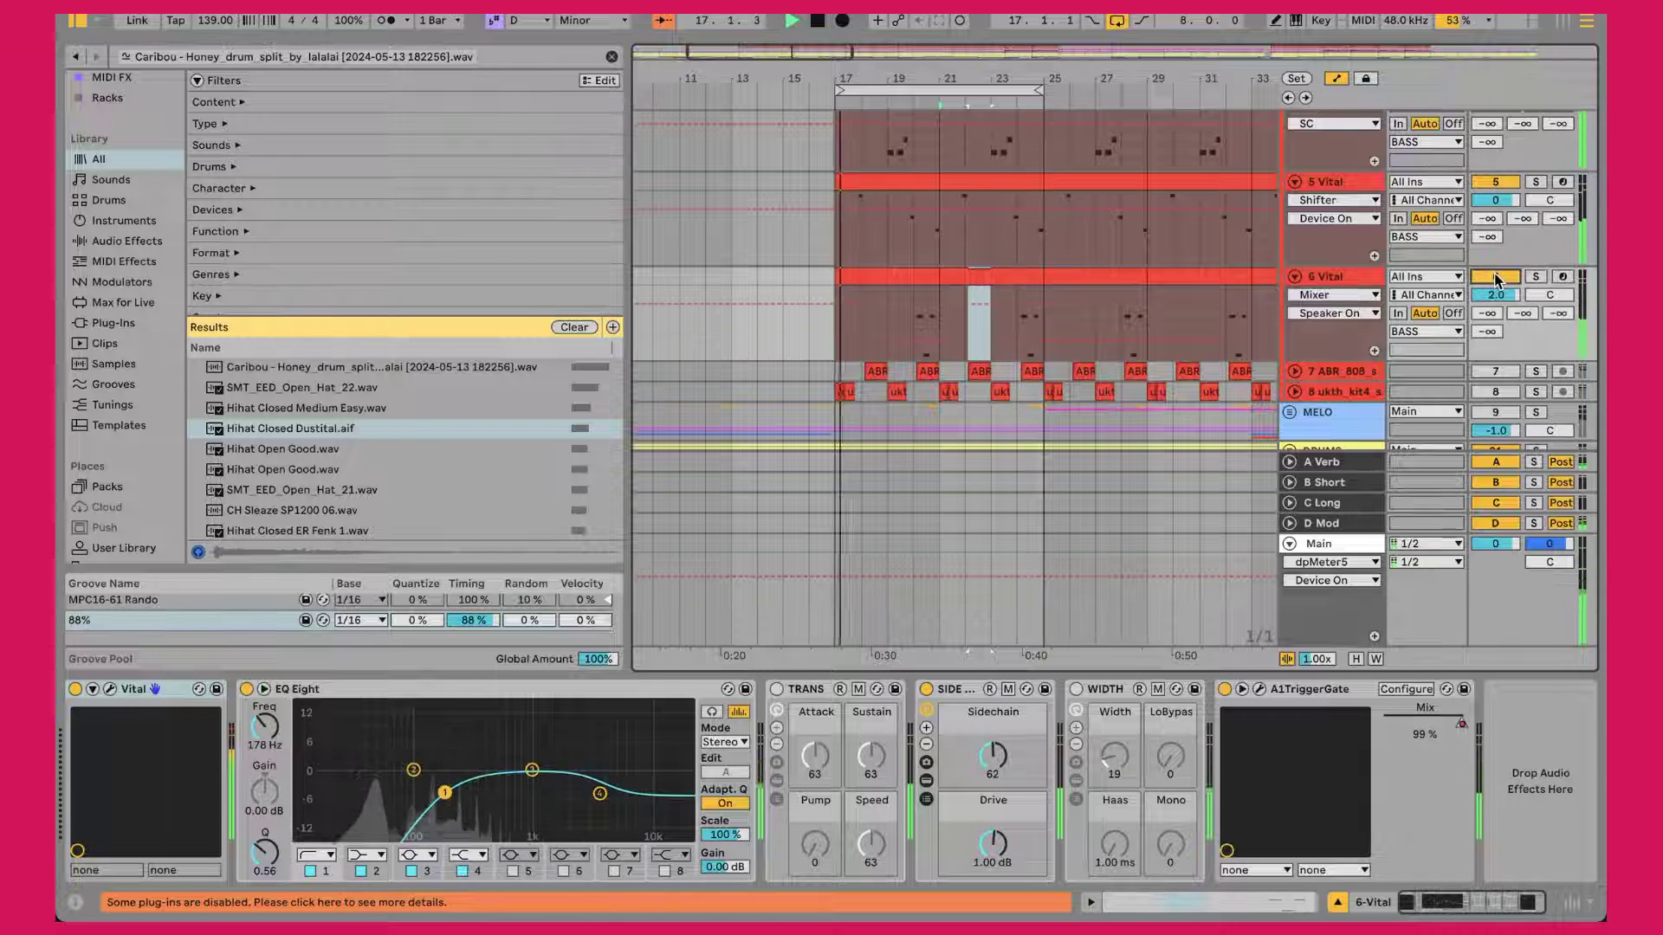
pyautogui.doubleClick(880, 276)
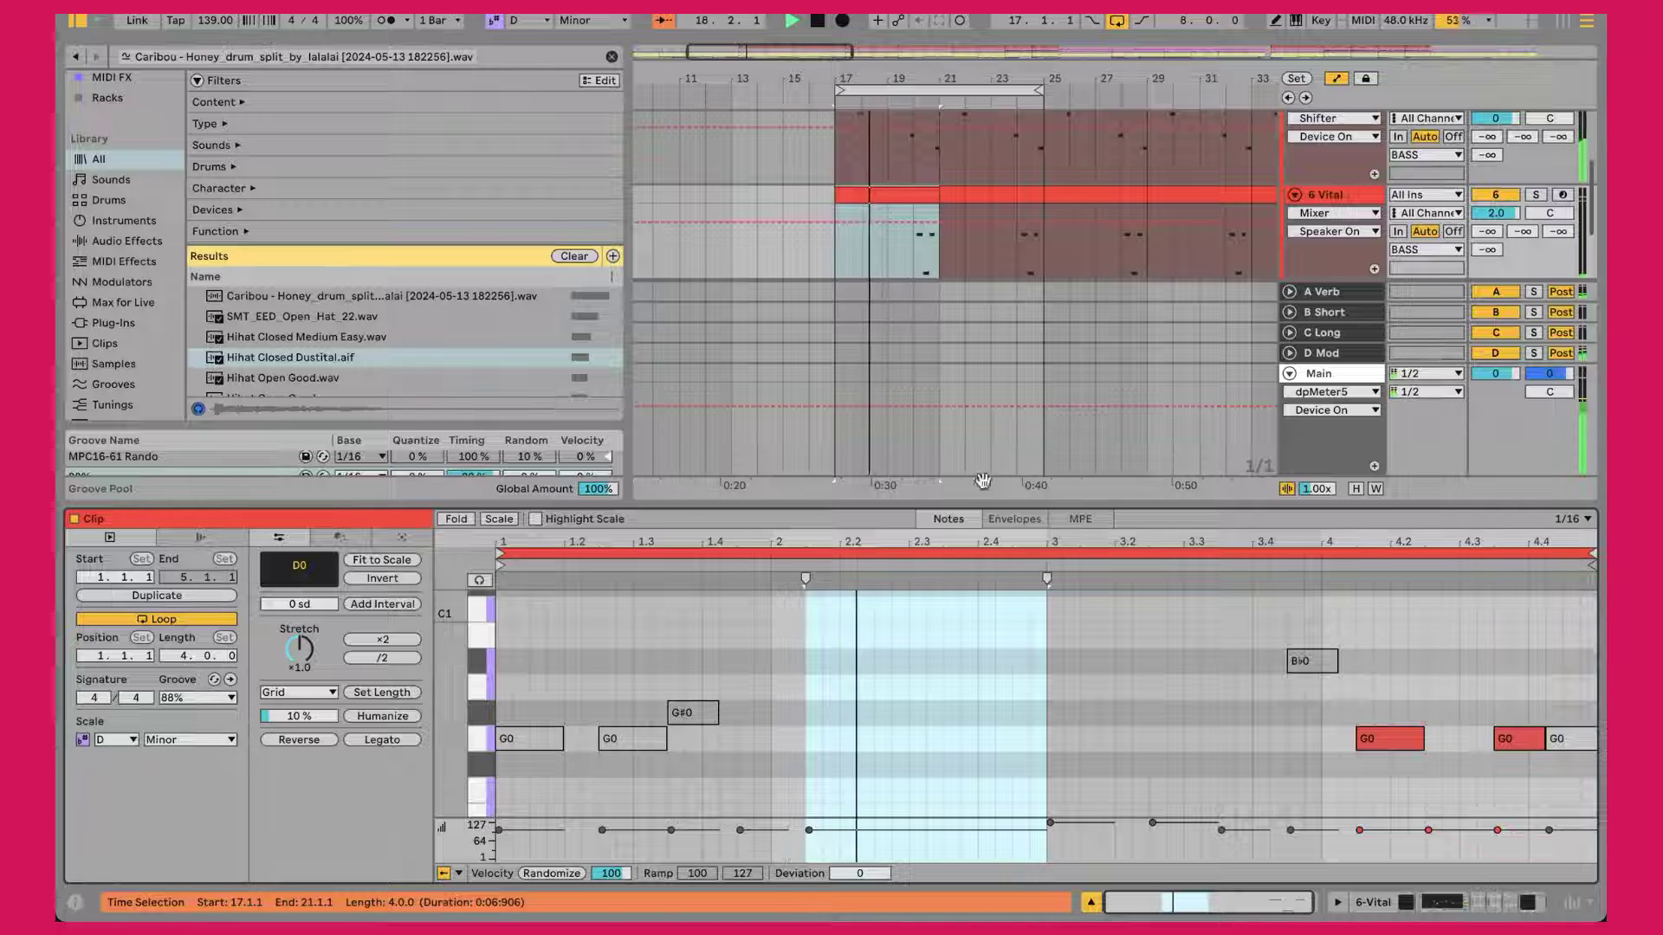
pyautogui.scroll(-4, 1081, 679)
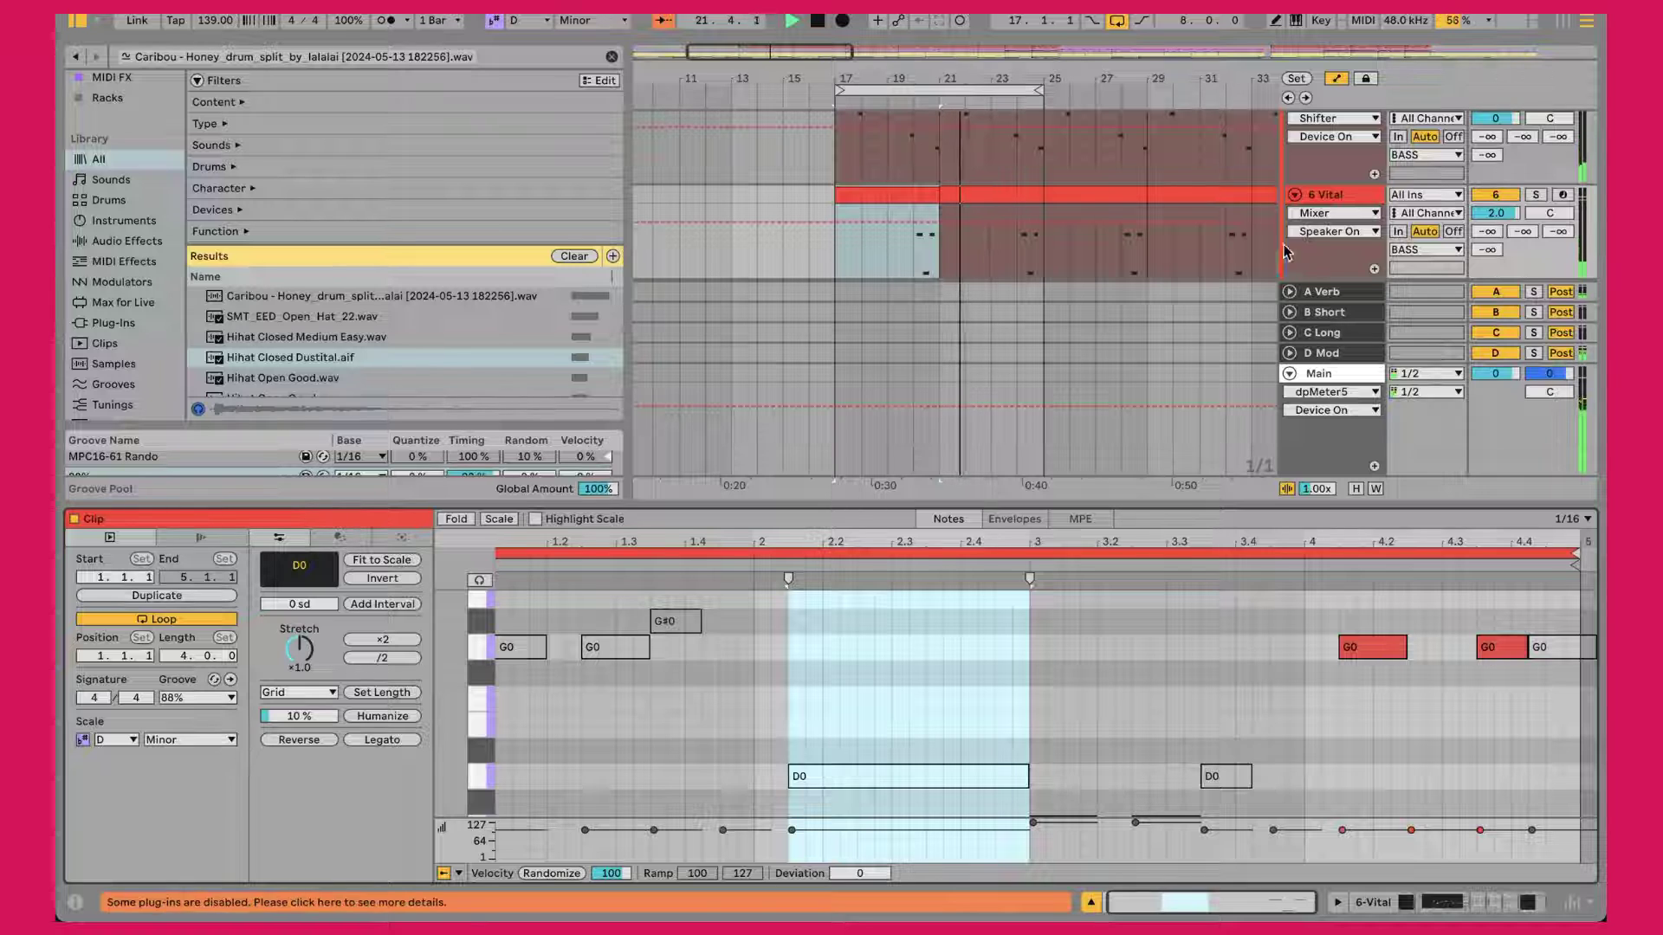
# Step: Solo 6 Vital briefly to hear it alone, then bring up its device chain
pyautogui.click(1529, 196)
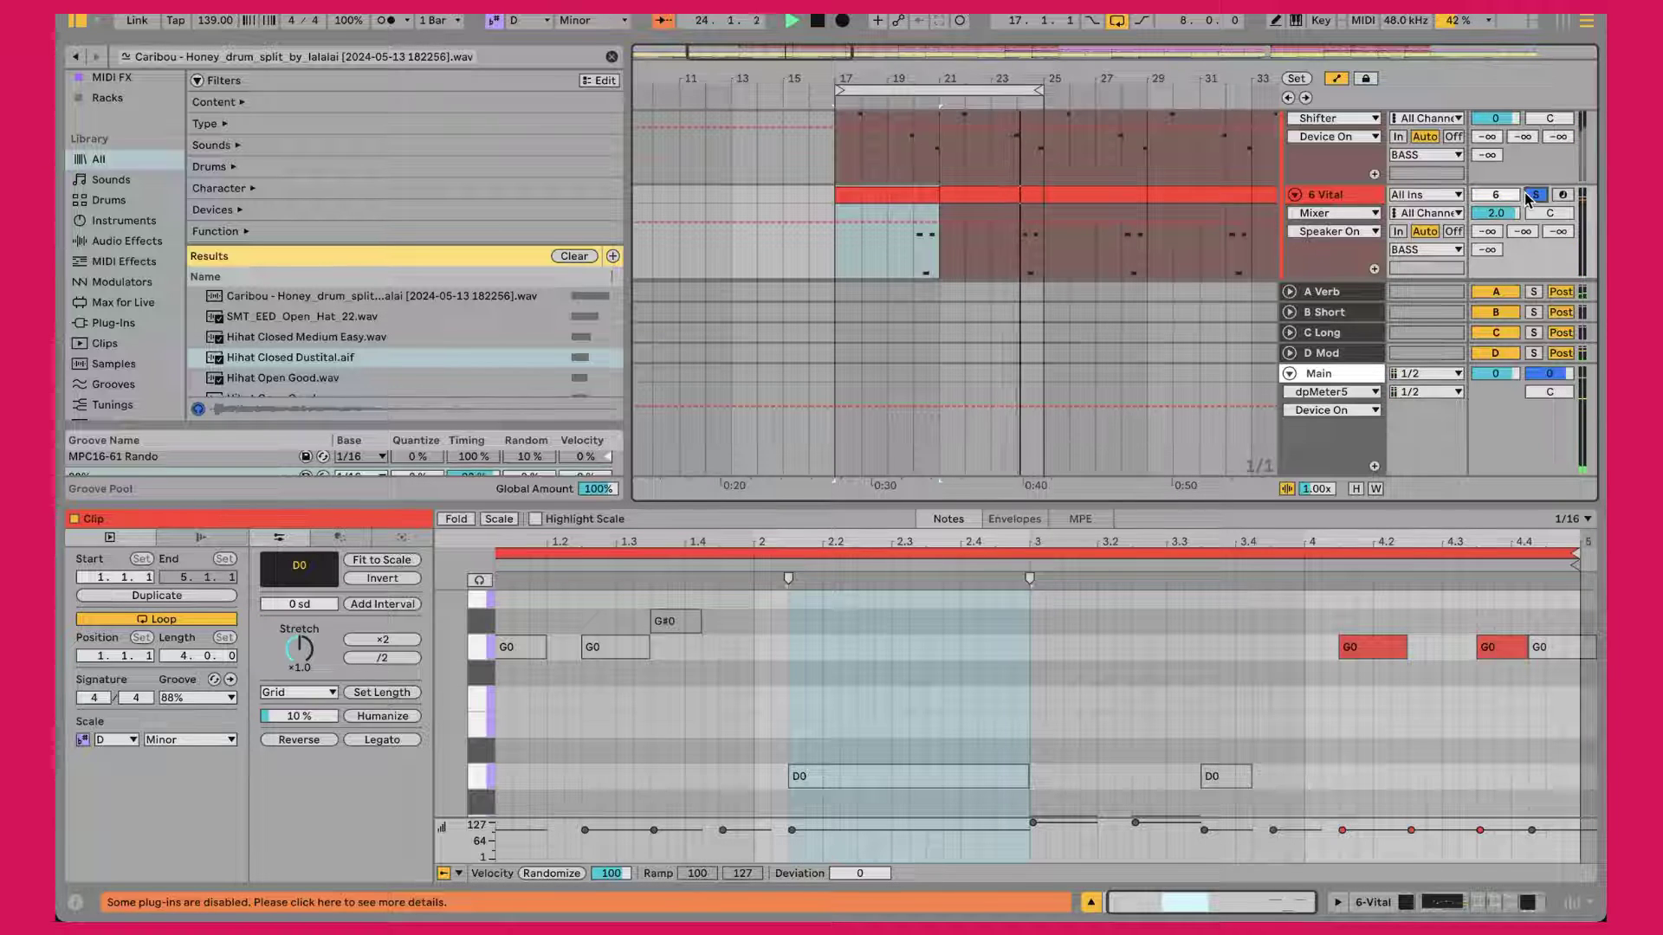
pyautogui.click(1529, 196)
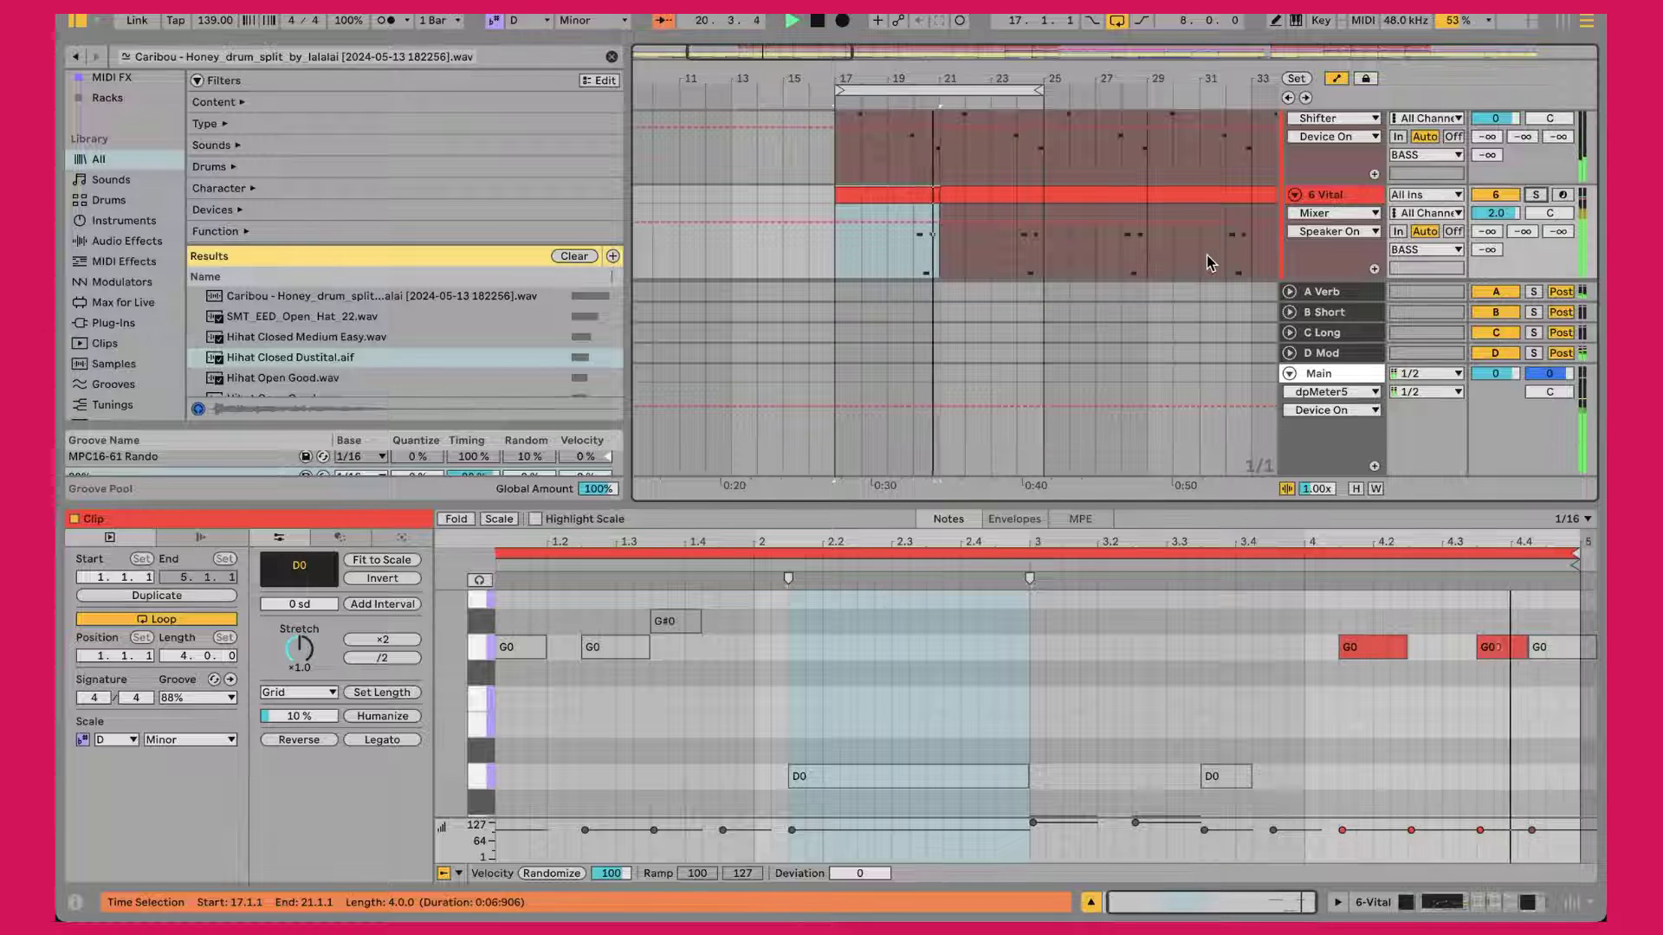
pyautogui.click(1335, 199)
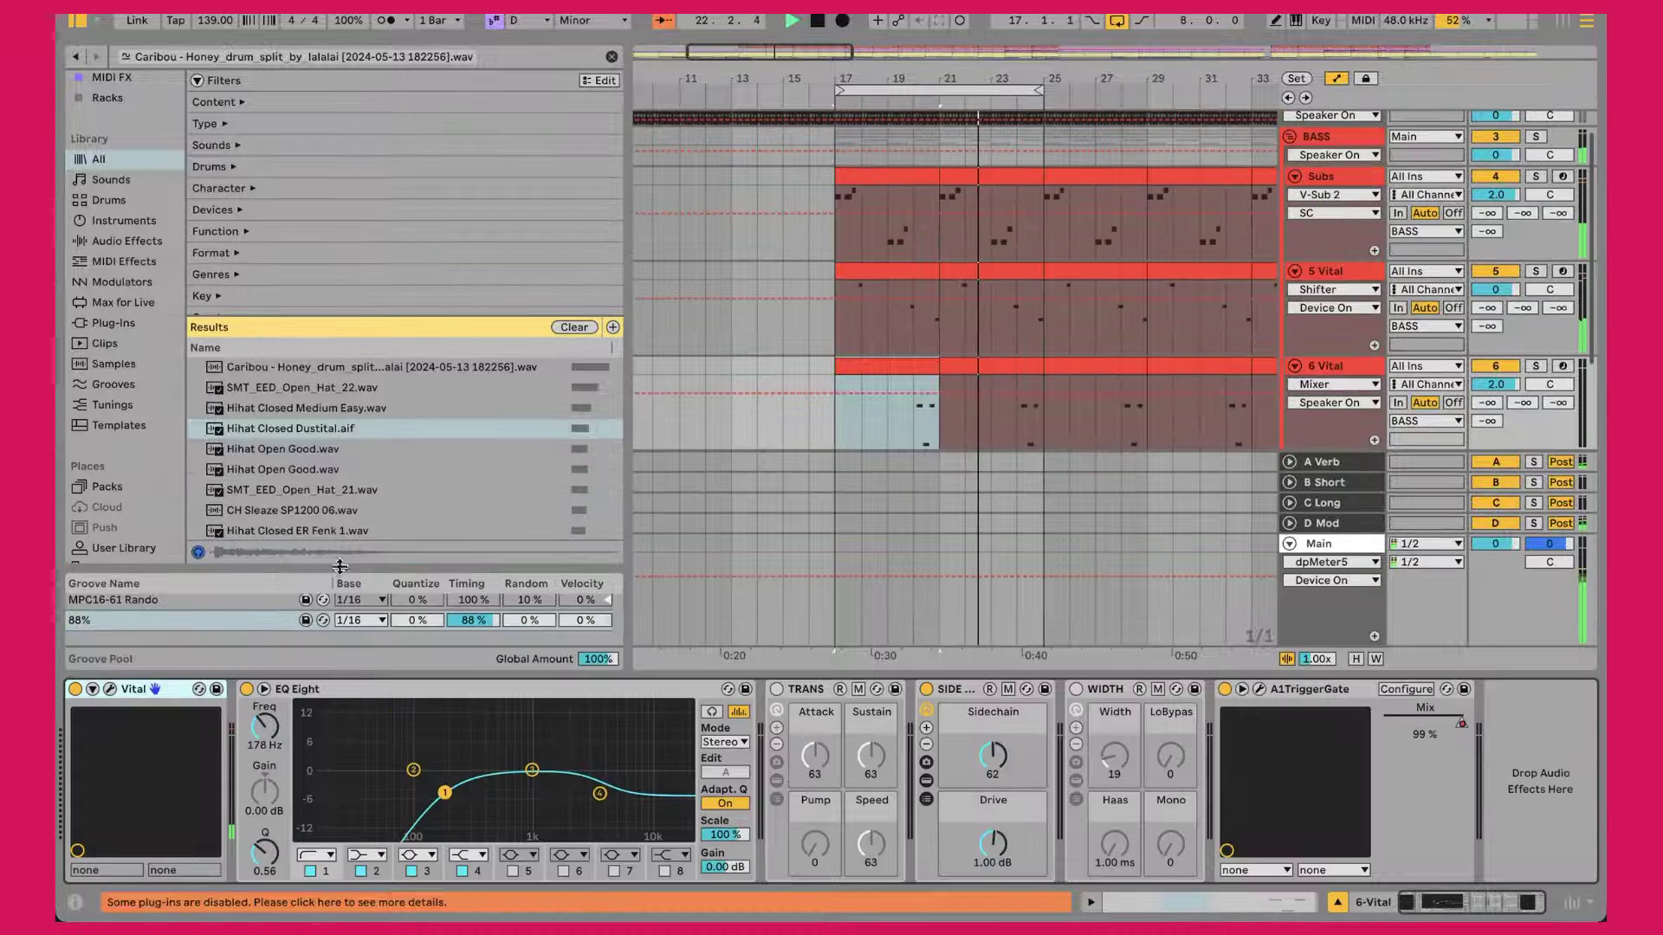
# Step: View the Vital synth window on the 6 Vital track to examine its 808TH2023 patch, then close it
pyautogui.click(110, 689)
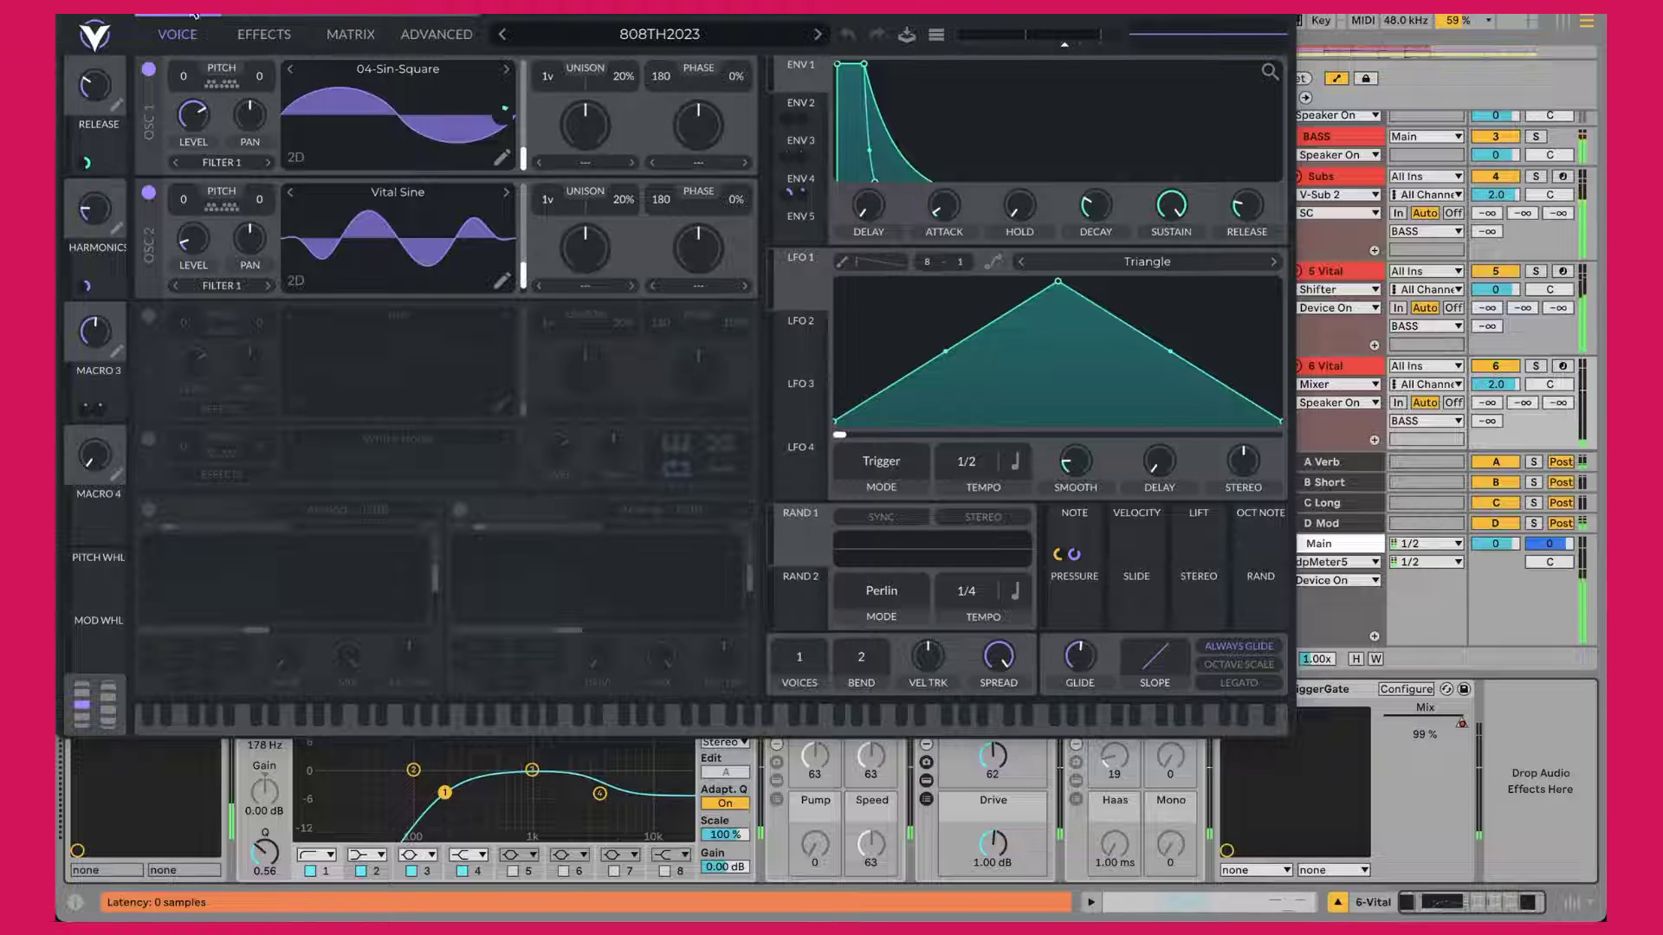
pyautogui.click(65, 16)
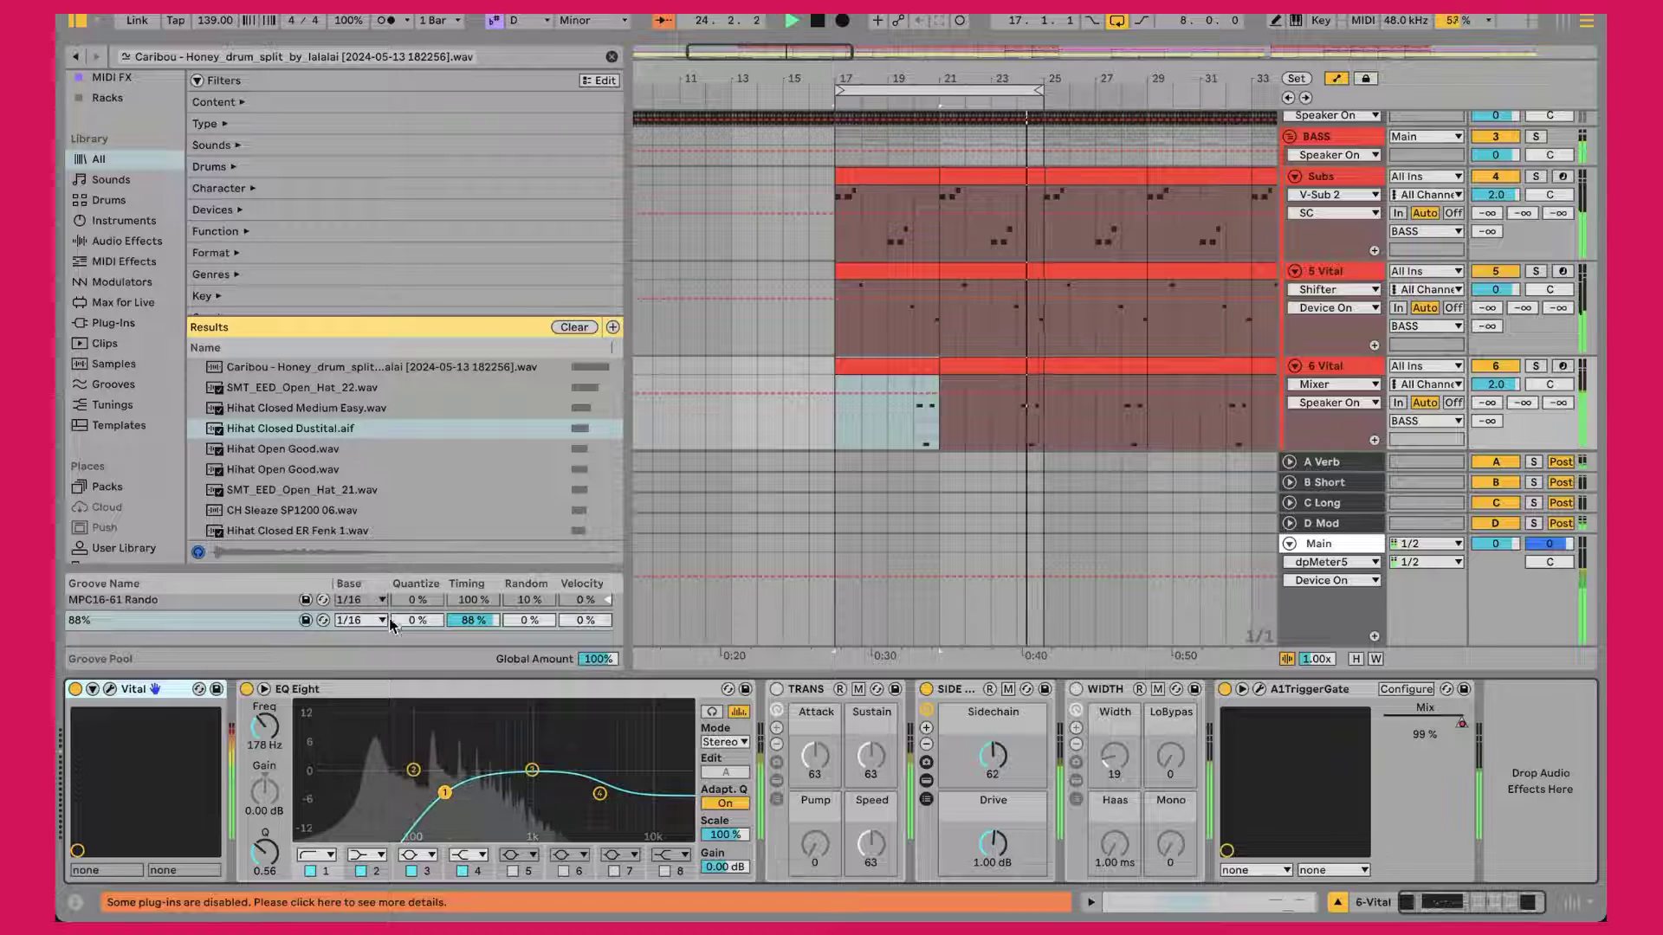
# Step: Examine the EQ Eight on 6 Vital, then the Sidechain and Drive controls of its sidechain rack
pyautogui.click(375, 694)
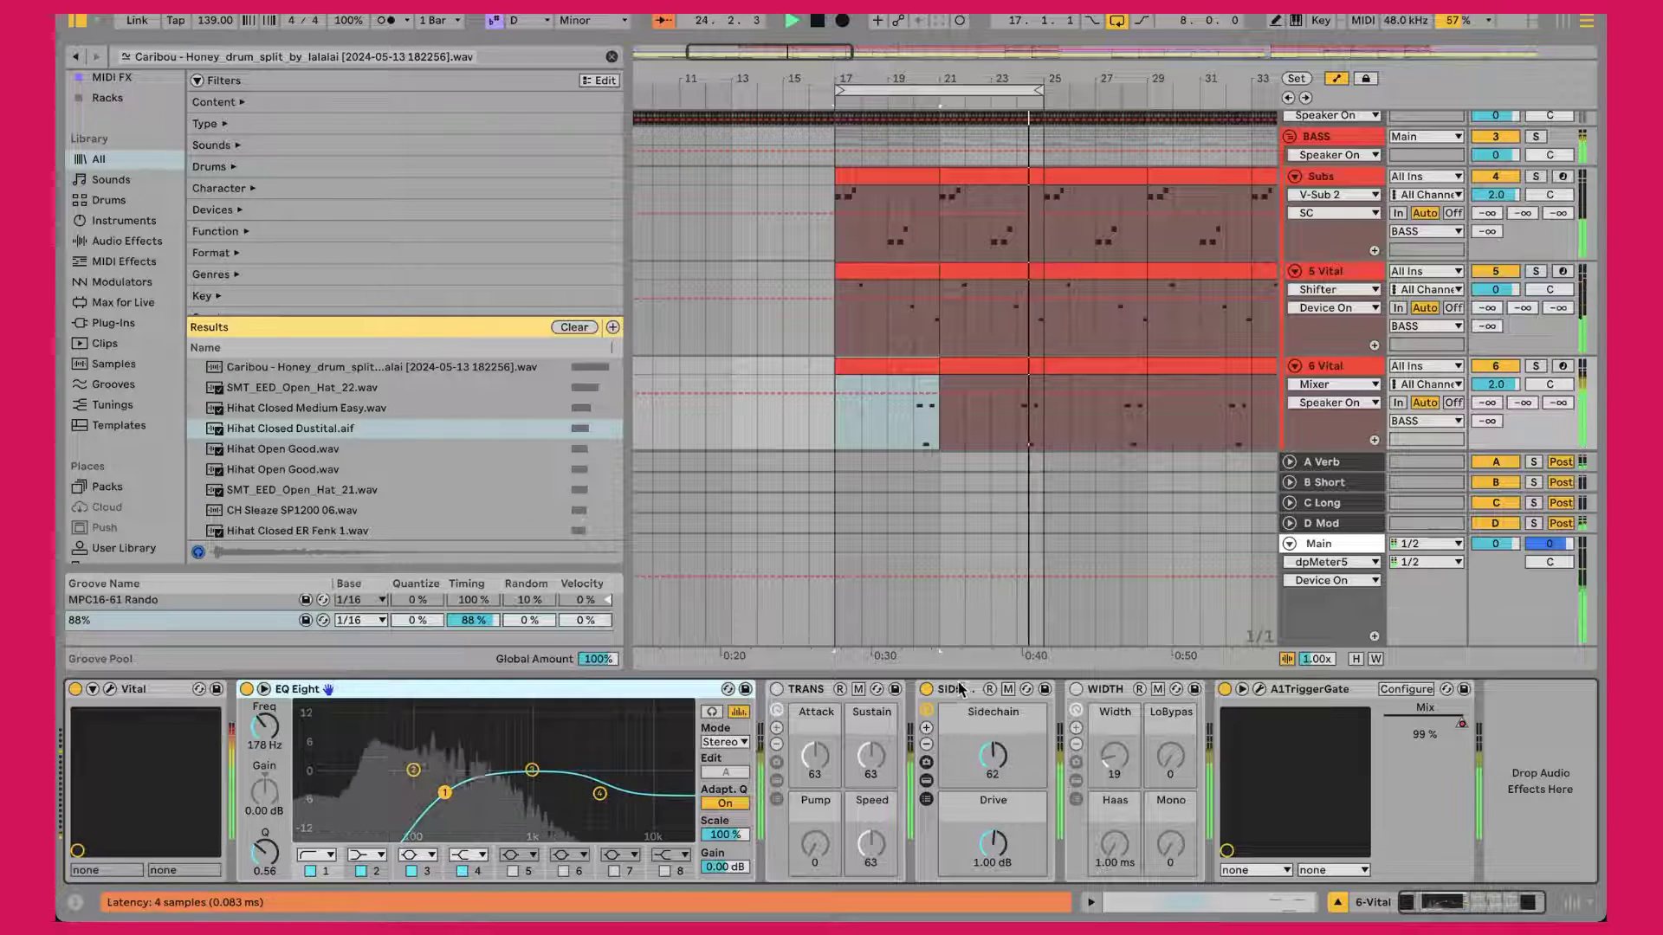
pyautogui.click(1000, 759)
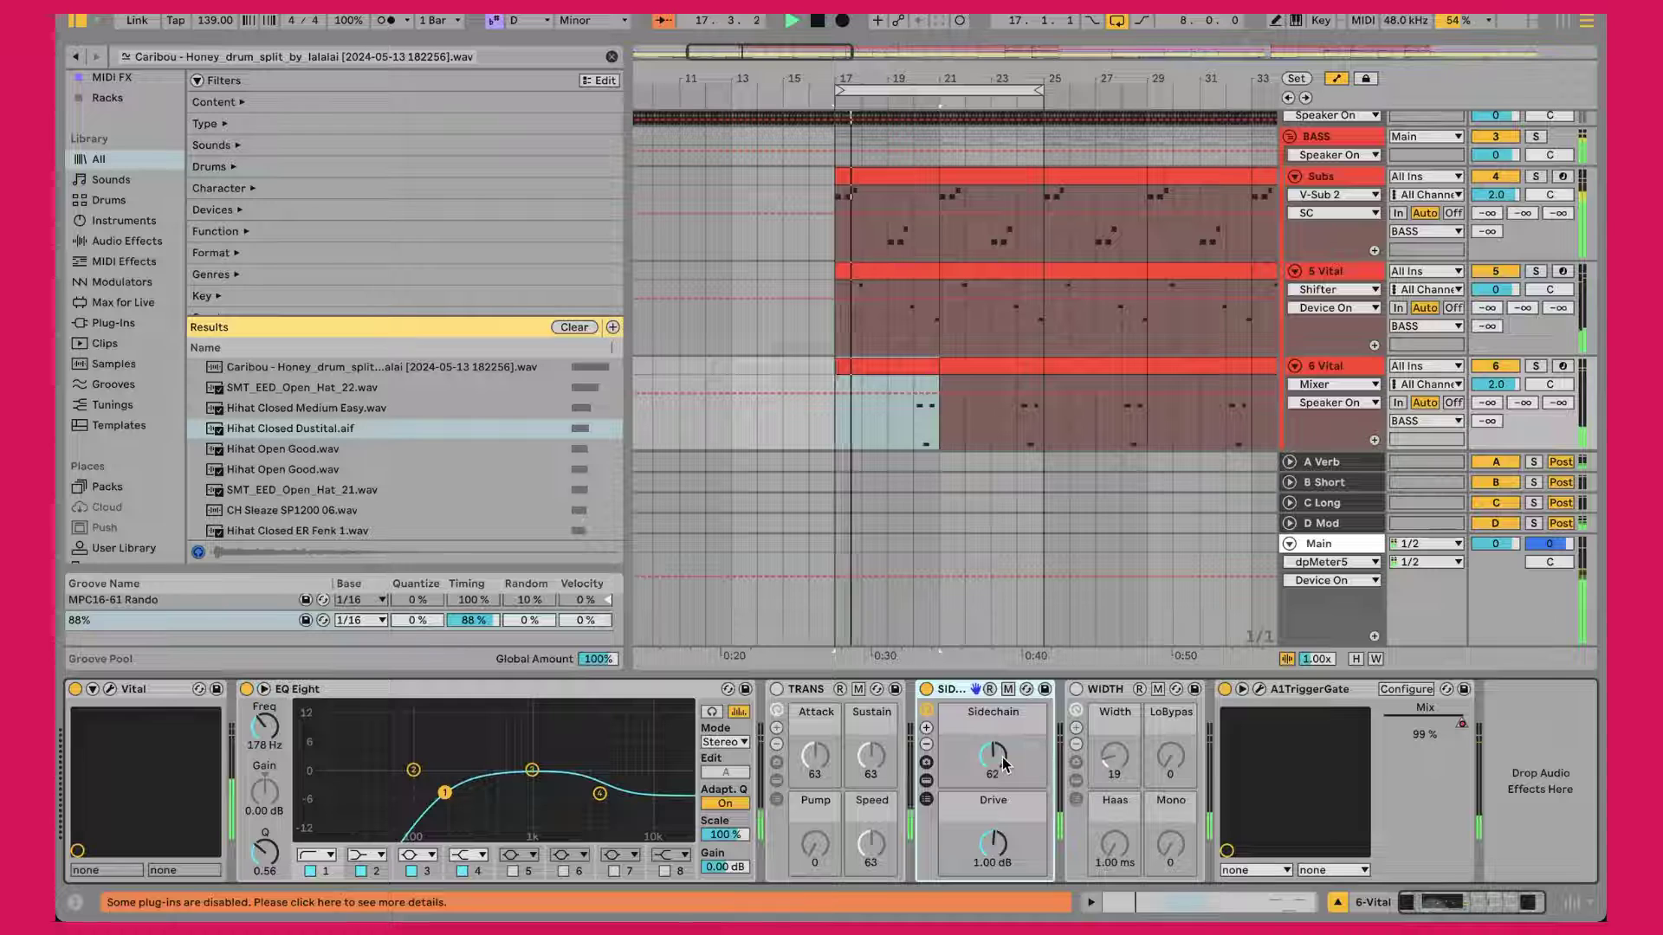
pyautogui.click(998, 853)
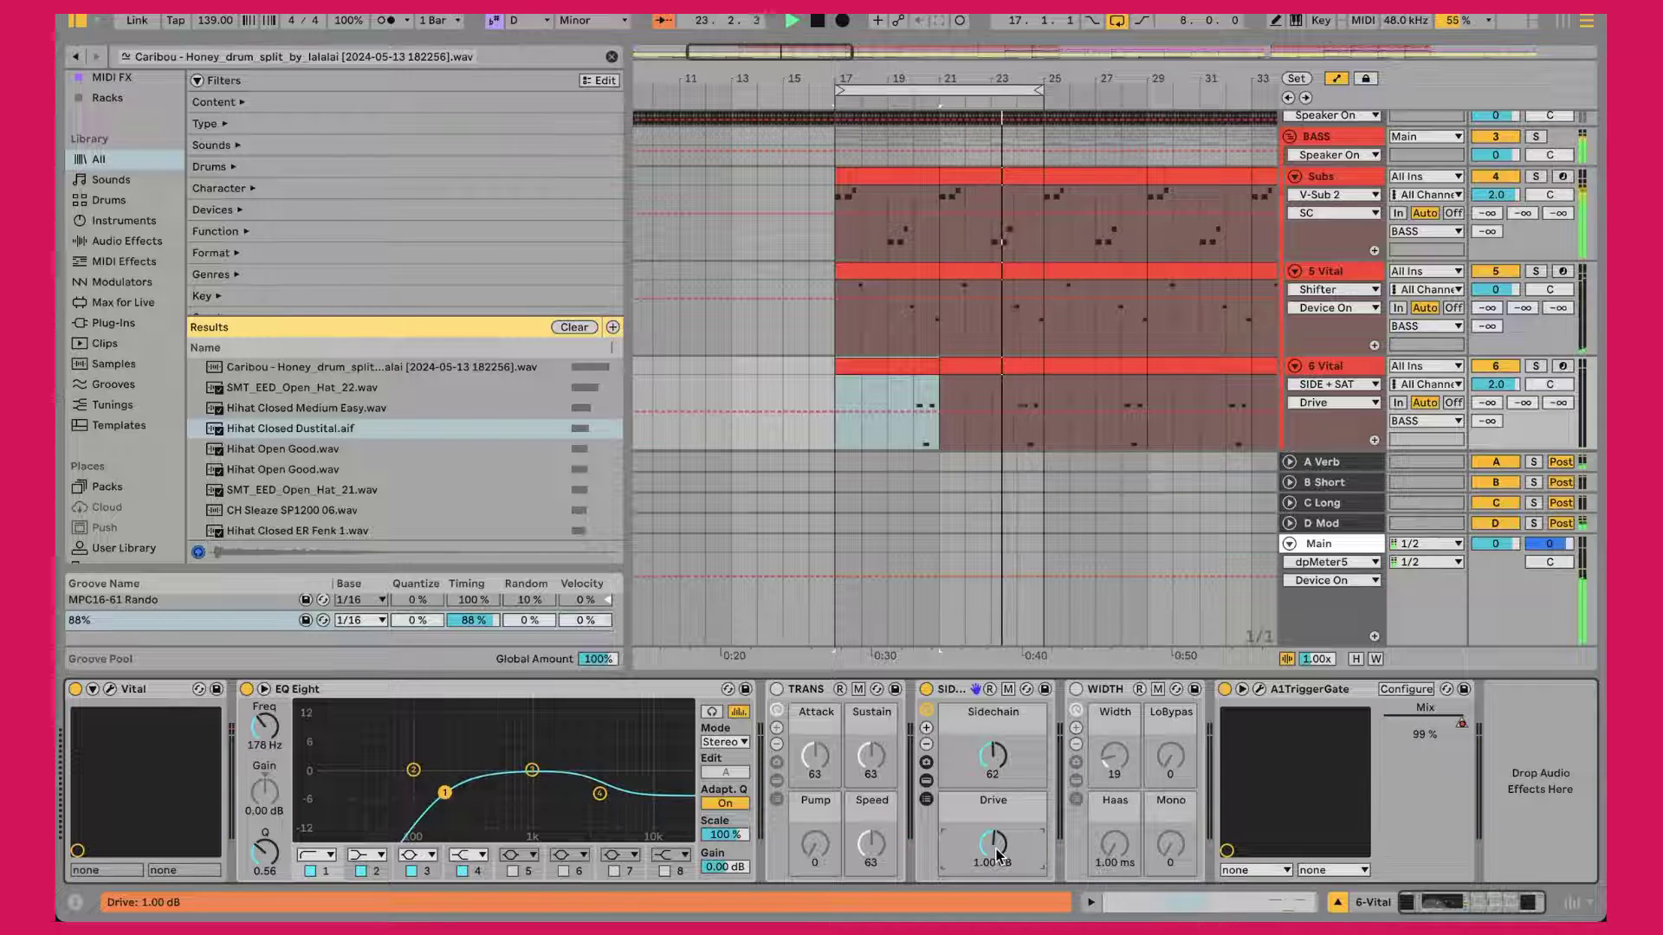
# Step: View the A1TriggerGate window on 6 Vital, move it clear of the screen edge to examine the gate pattern, and close it
pyautogui.click(1259, 689)
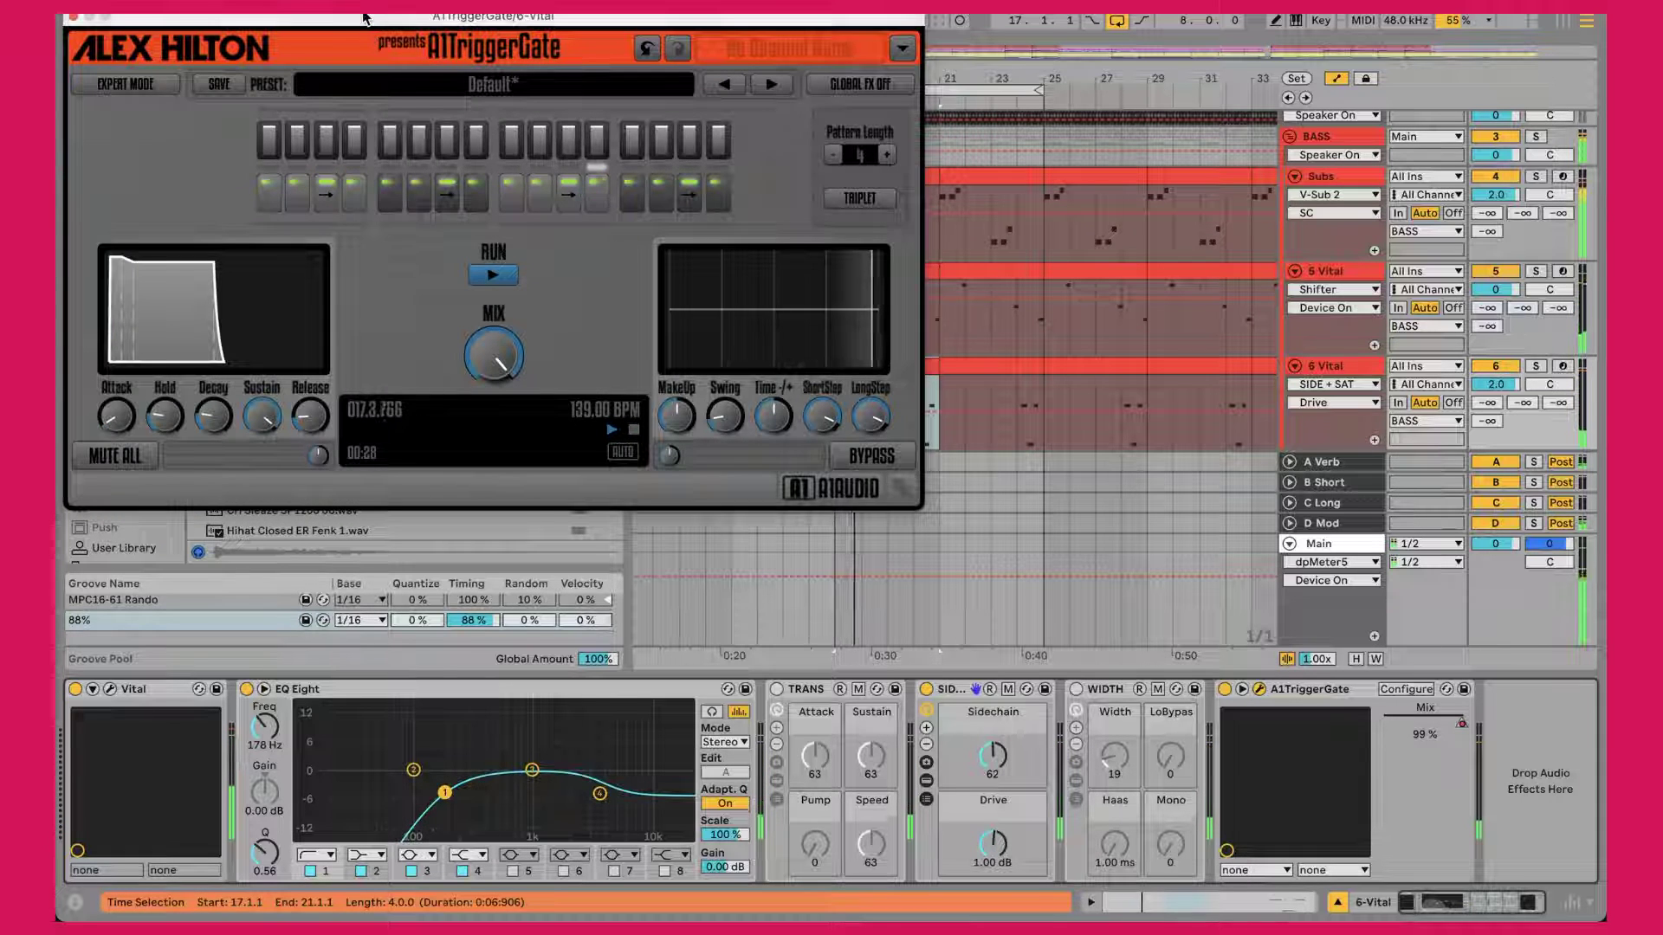
pyautogui.moveTo(332, 17); pyautogui.dragTo(422, 73)
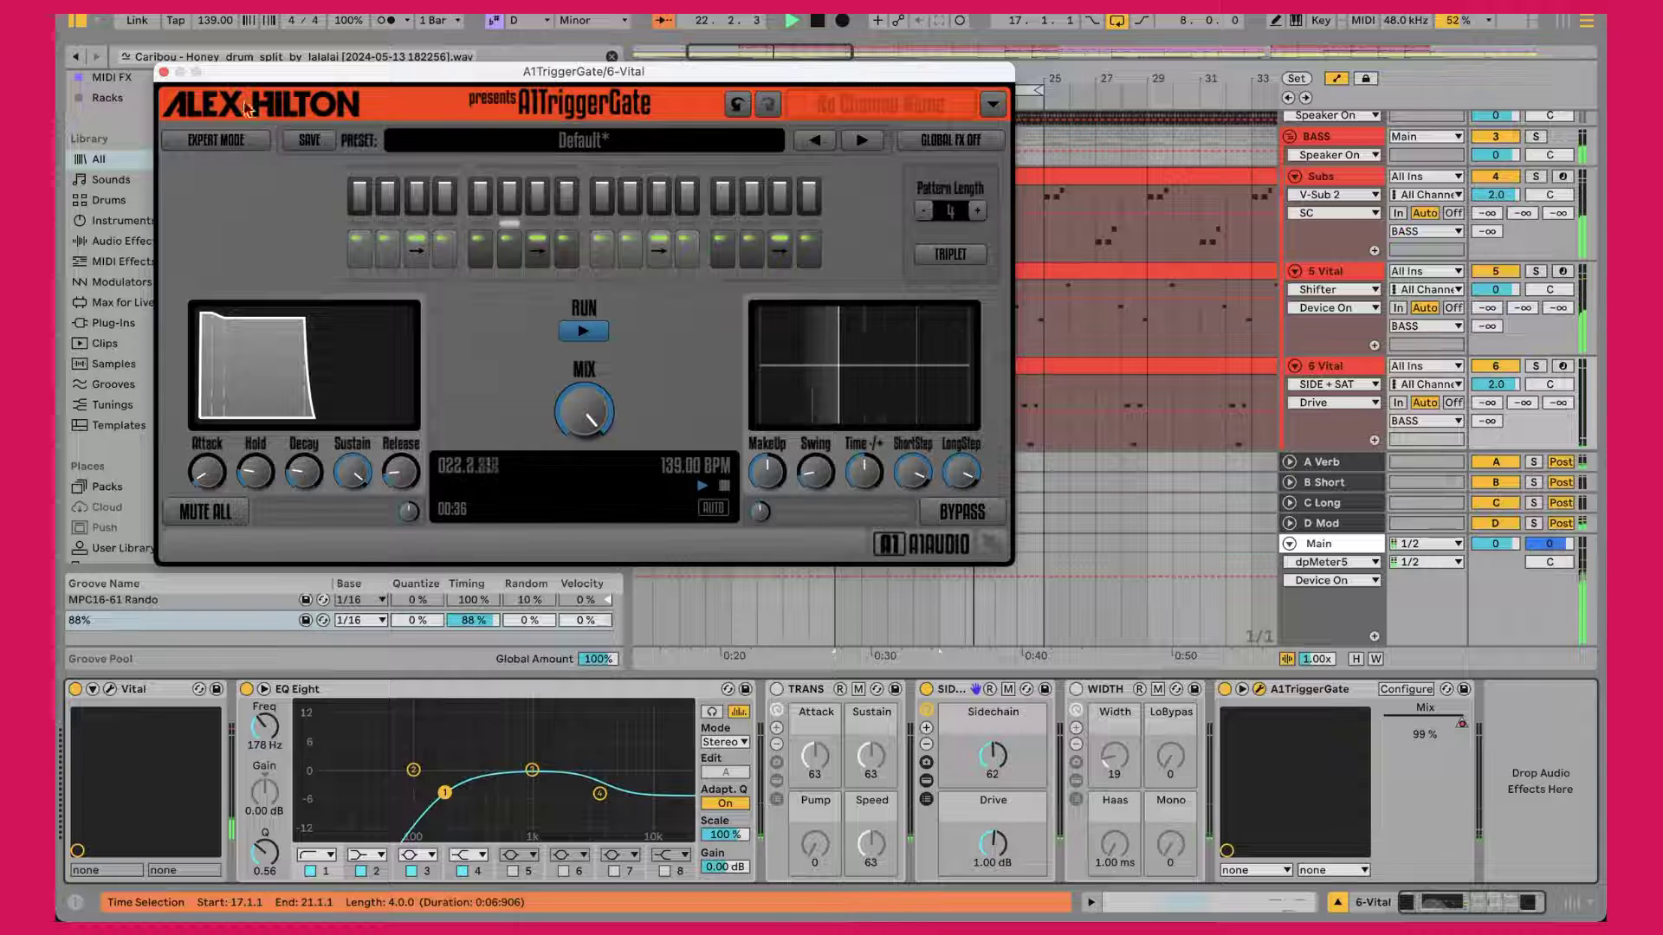
pyautogui.click(165, 71)
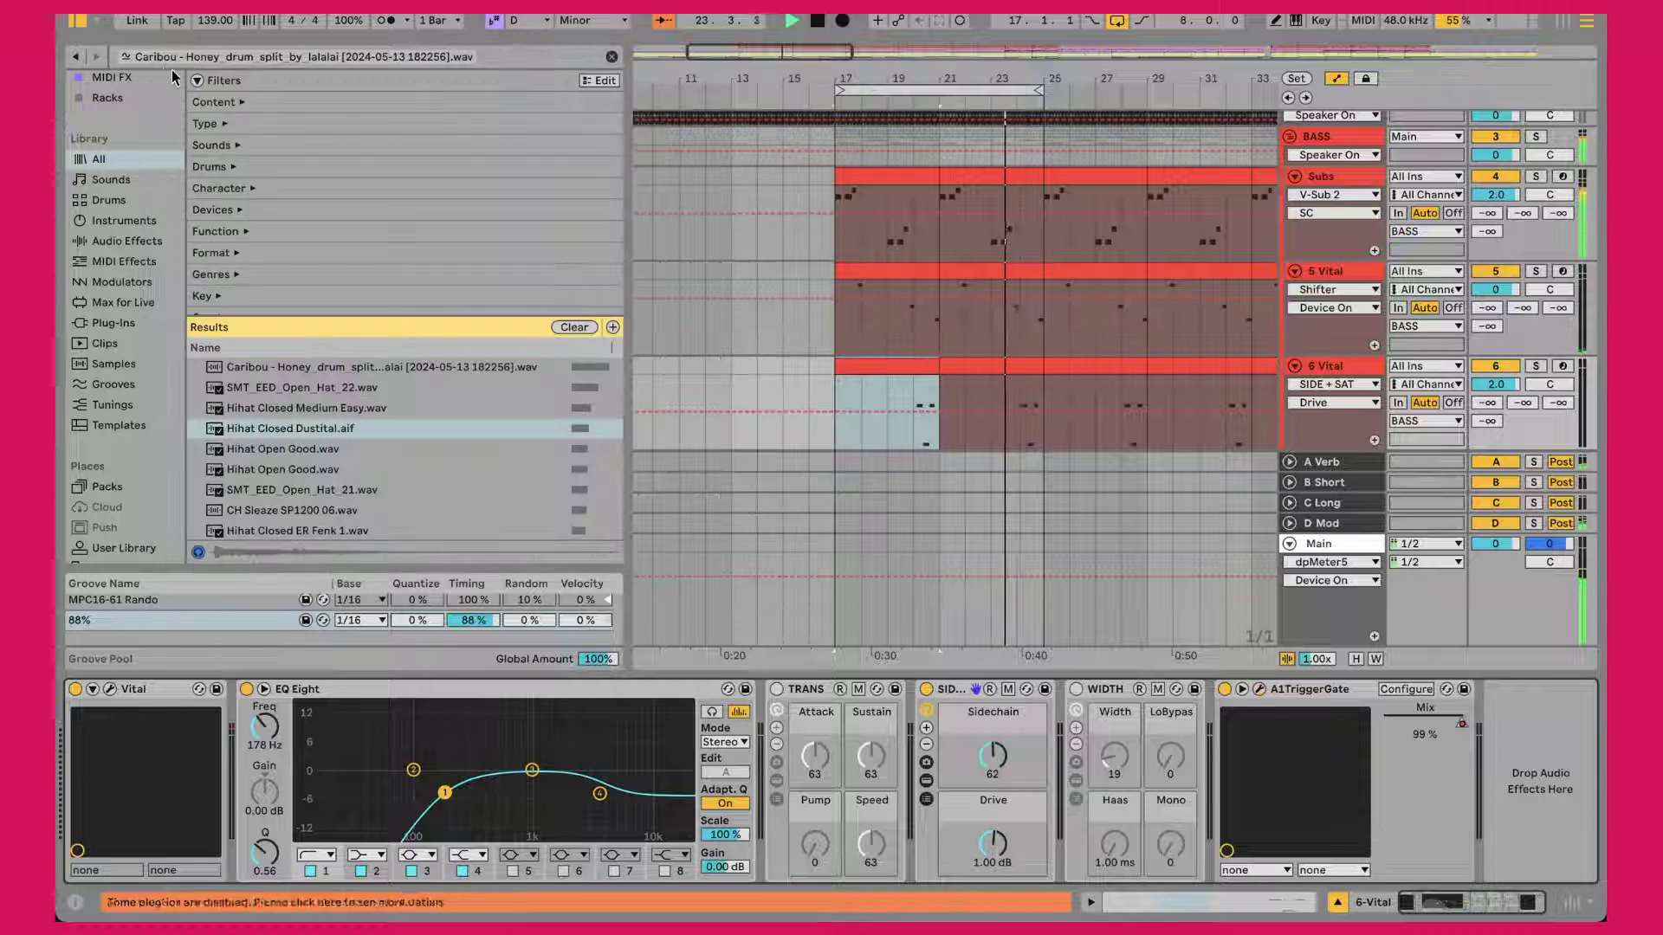
# Step: Solo 6 Vital again to hear it gated, then unsolo it and look over the surrounding bass layers
pyautogui.click(1537, 368)
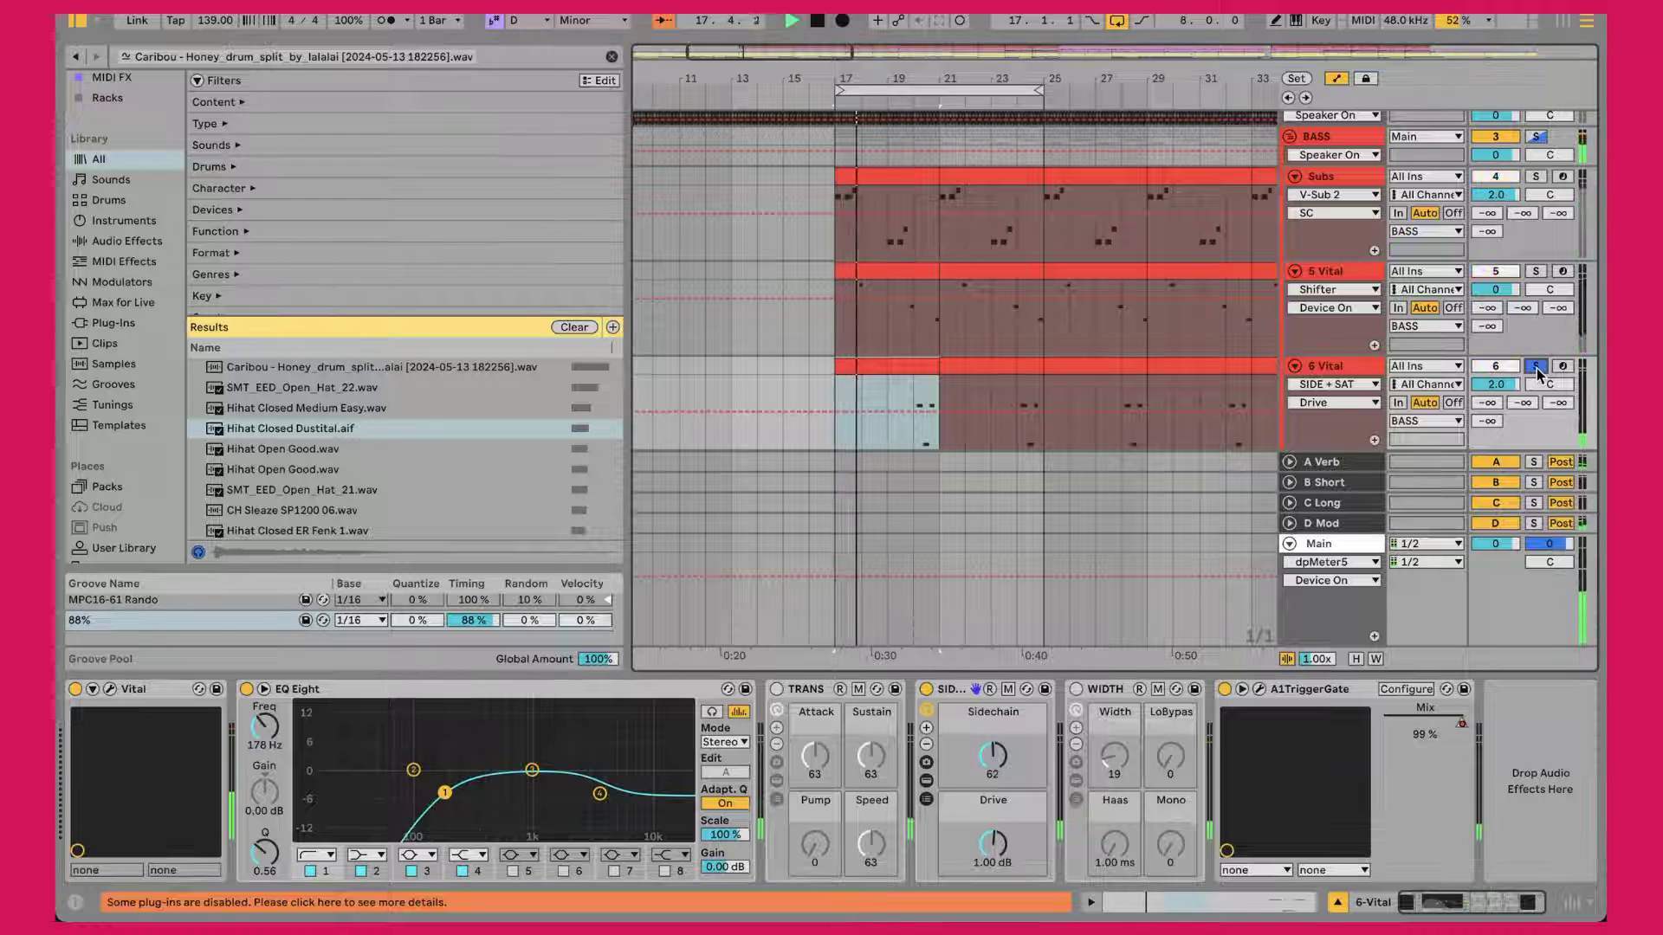
pyautogui.scroll(-4, 1020, 428)
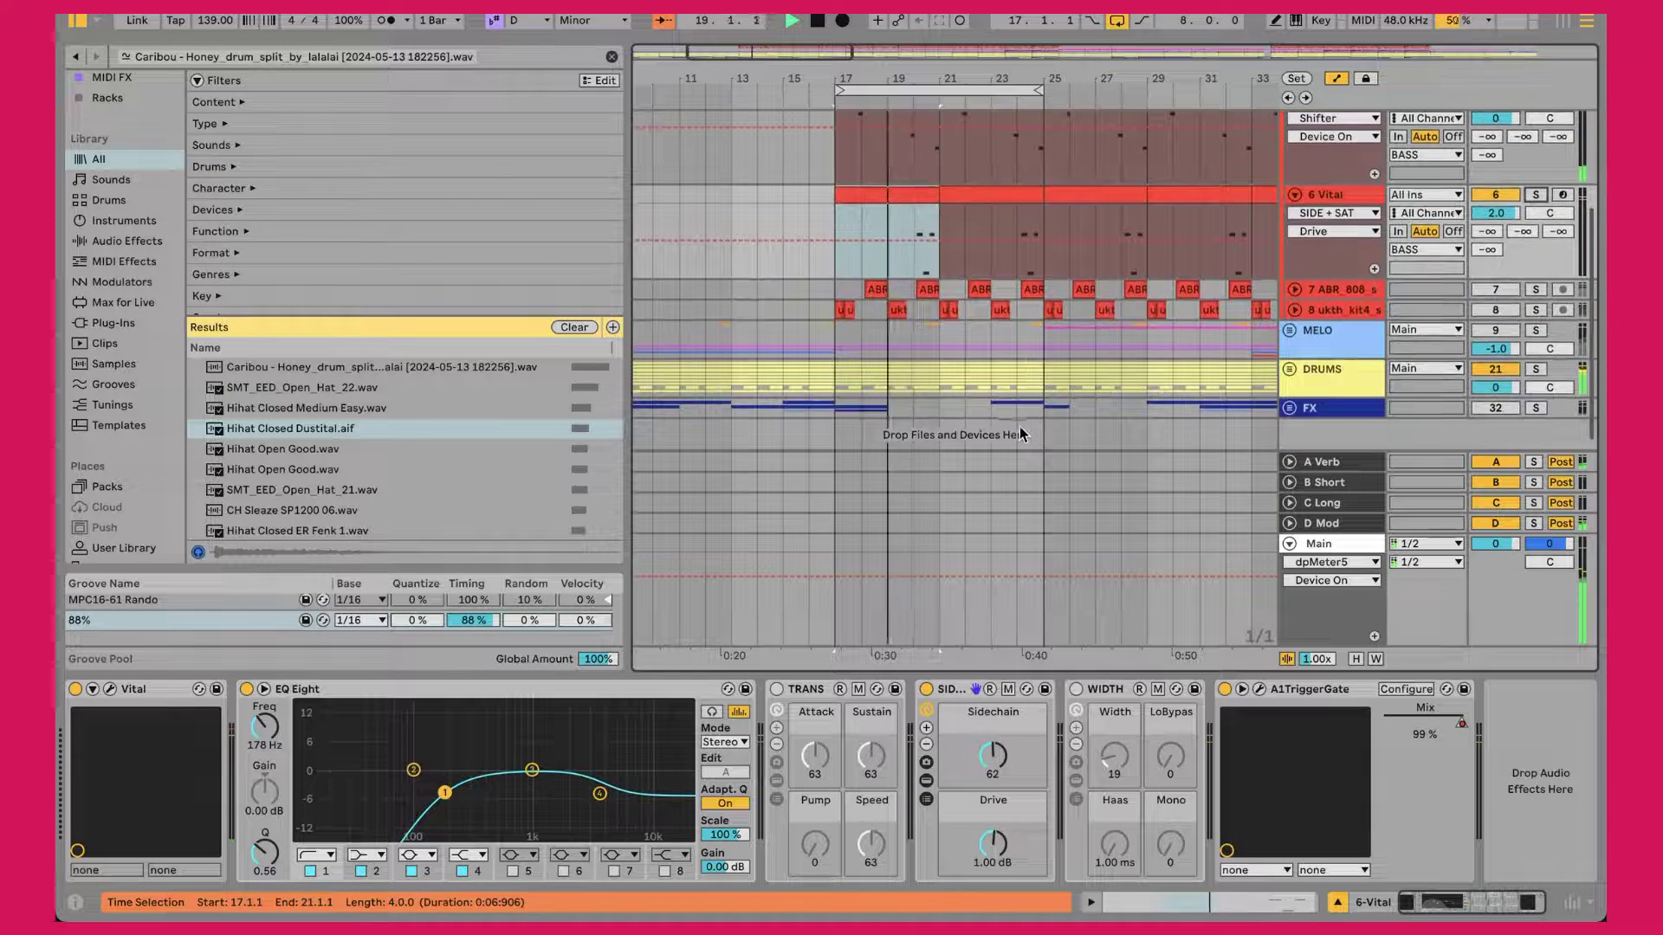
pyautogui.scroll(2, 1117, 230)
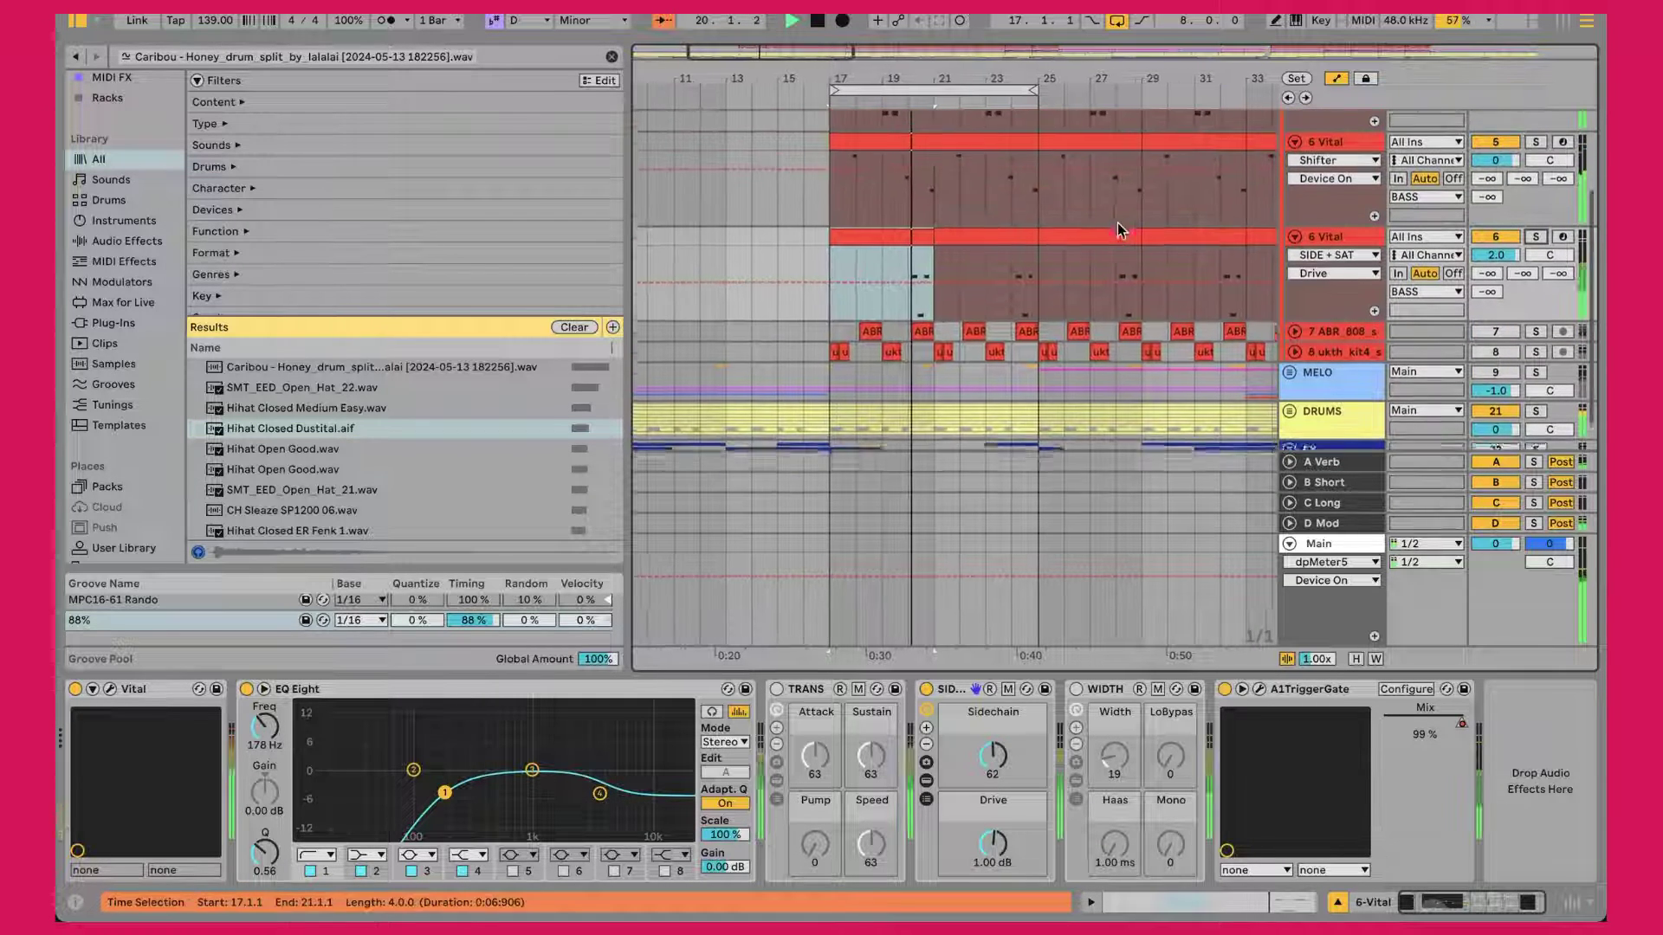
pyautogui.scroll(2, 1117, 229)
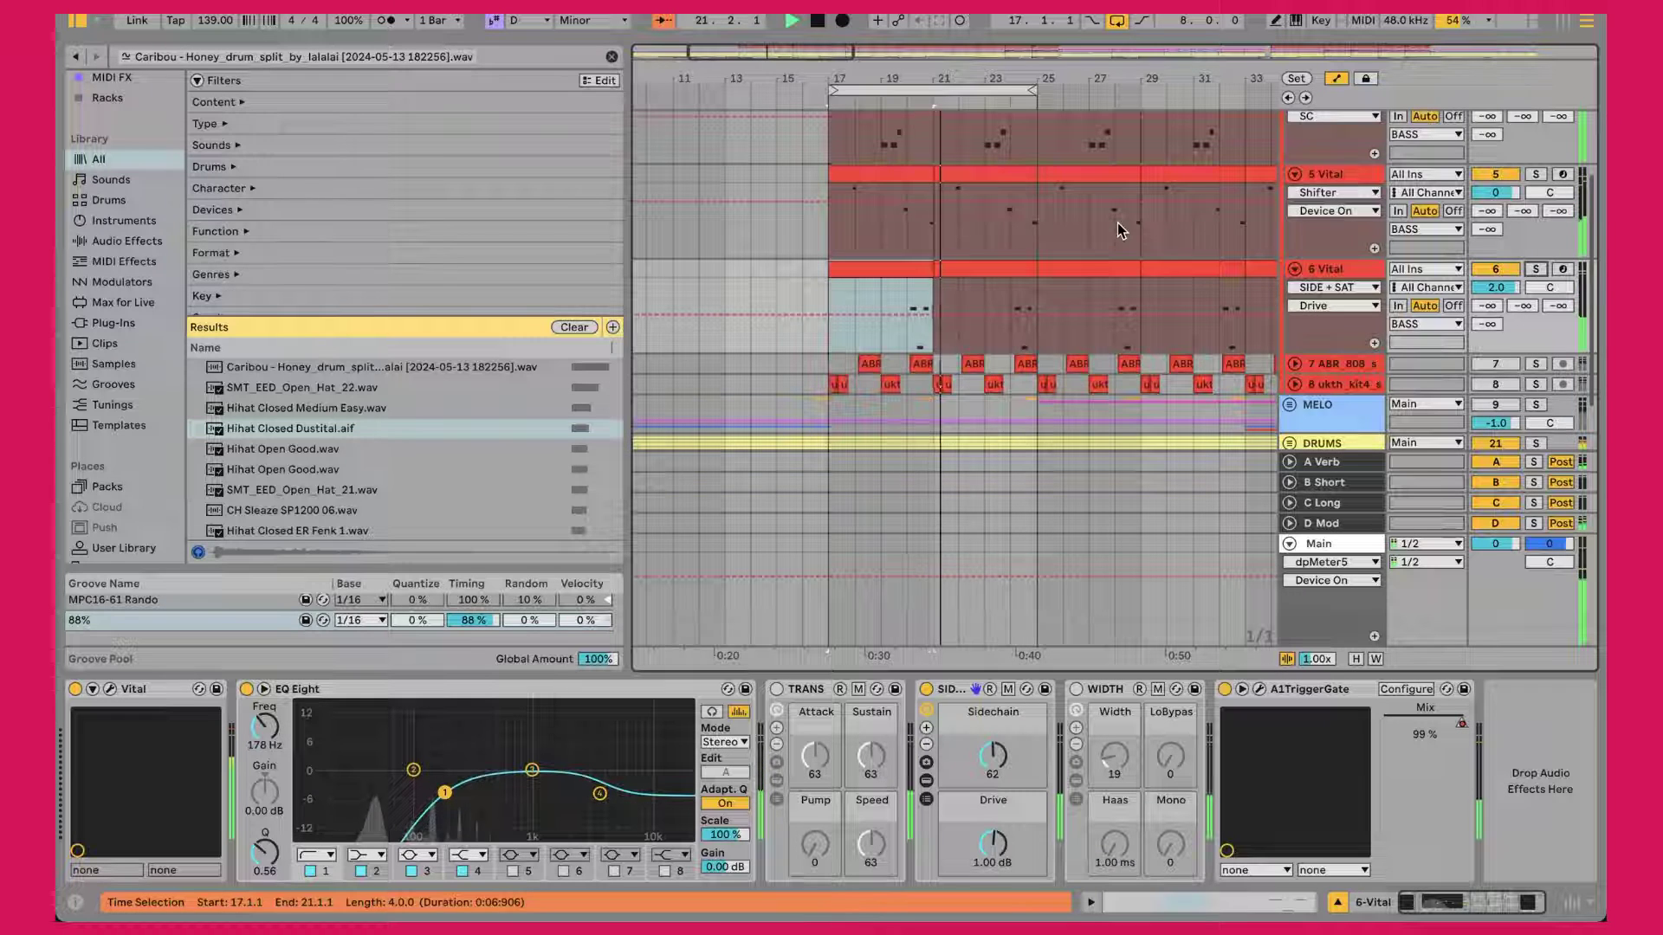
pyautogui.scroll(3, 1117, 222)
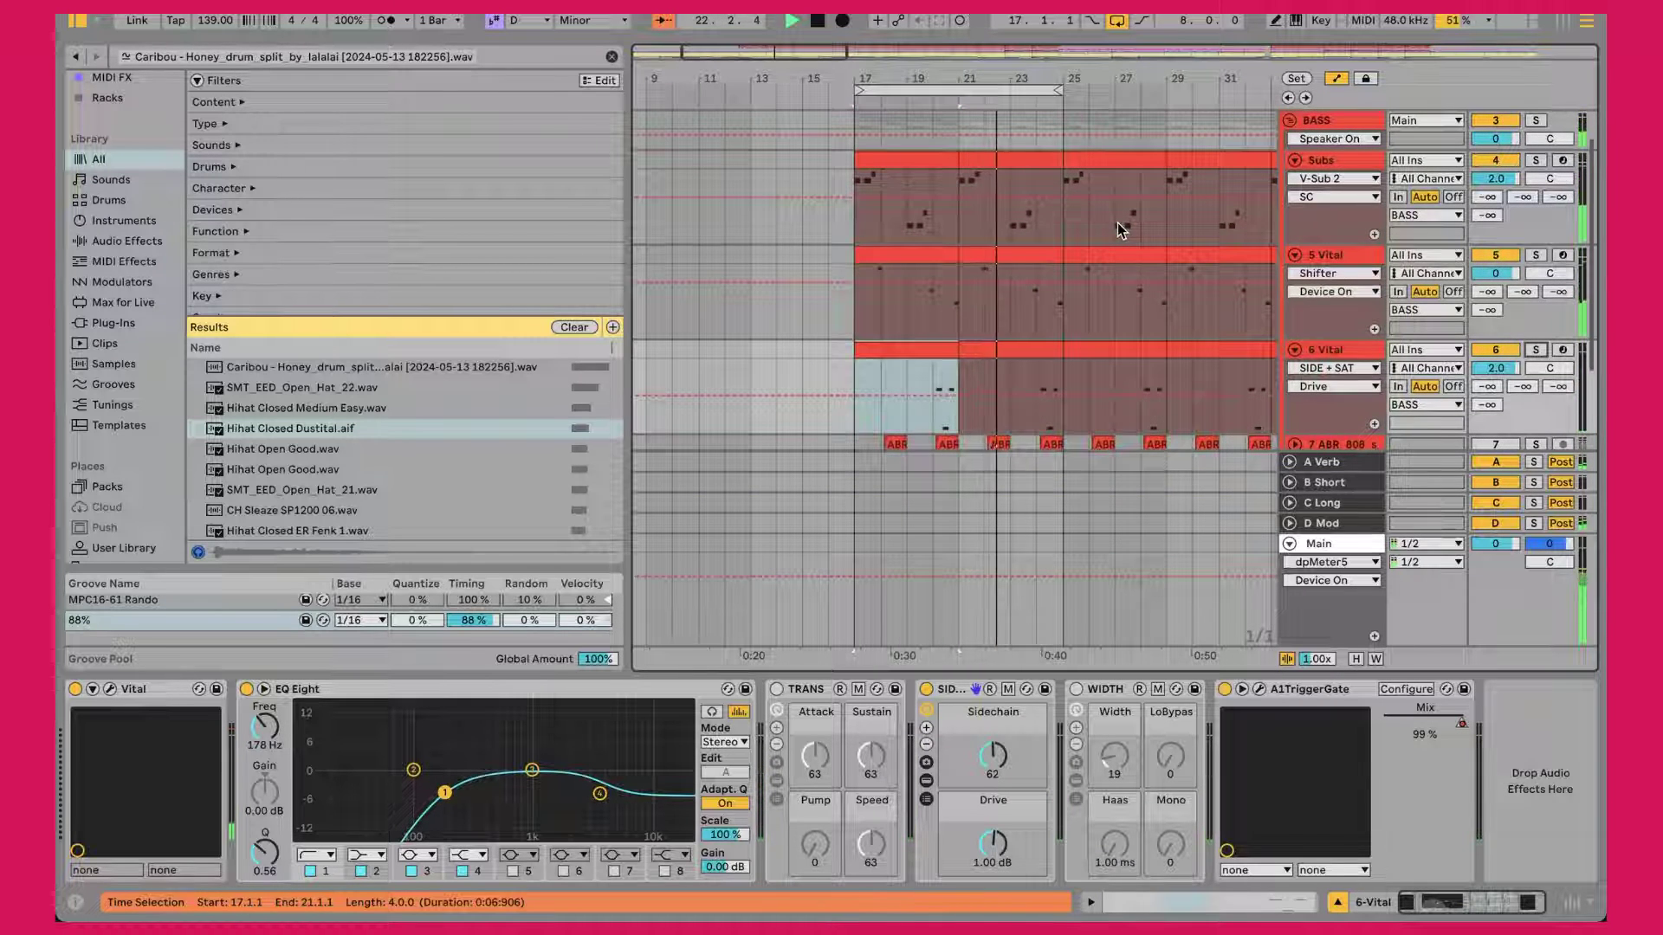
# Step: Unfold and activate the 7 ABR_808 audio track to bring its 808 clips into the mix
pyautogui.scroll(-8, 1117, 224)
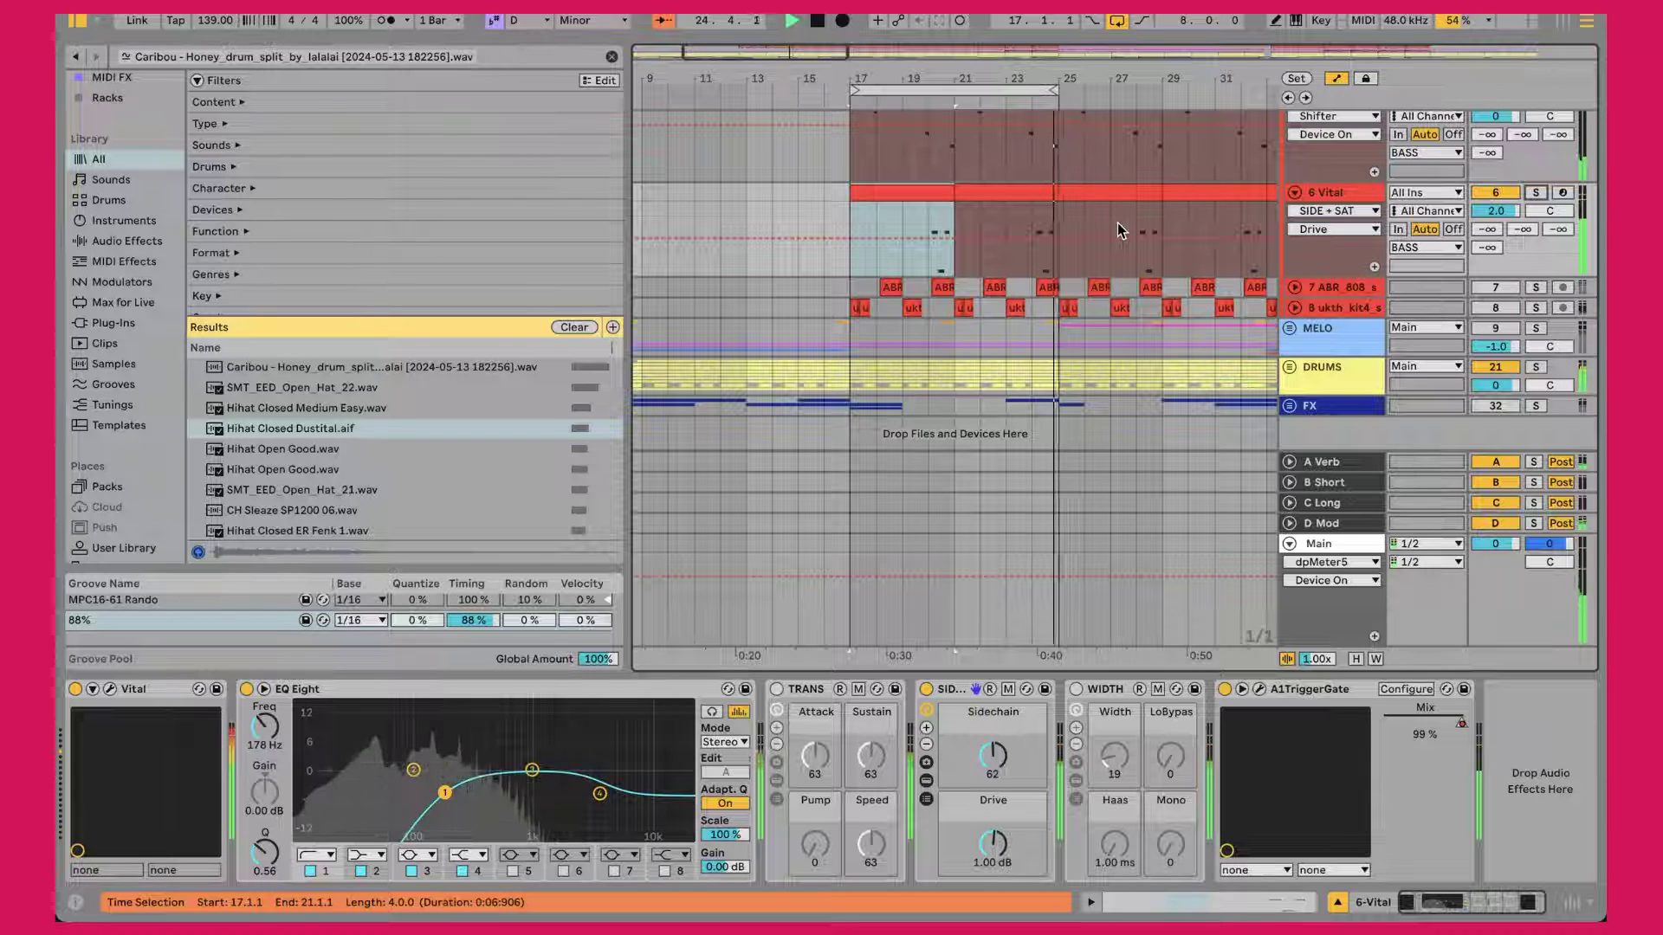
pyautogui.scroll(-1, 1121, 230)
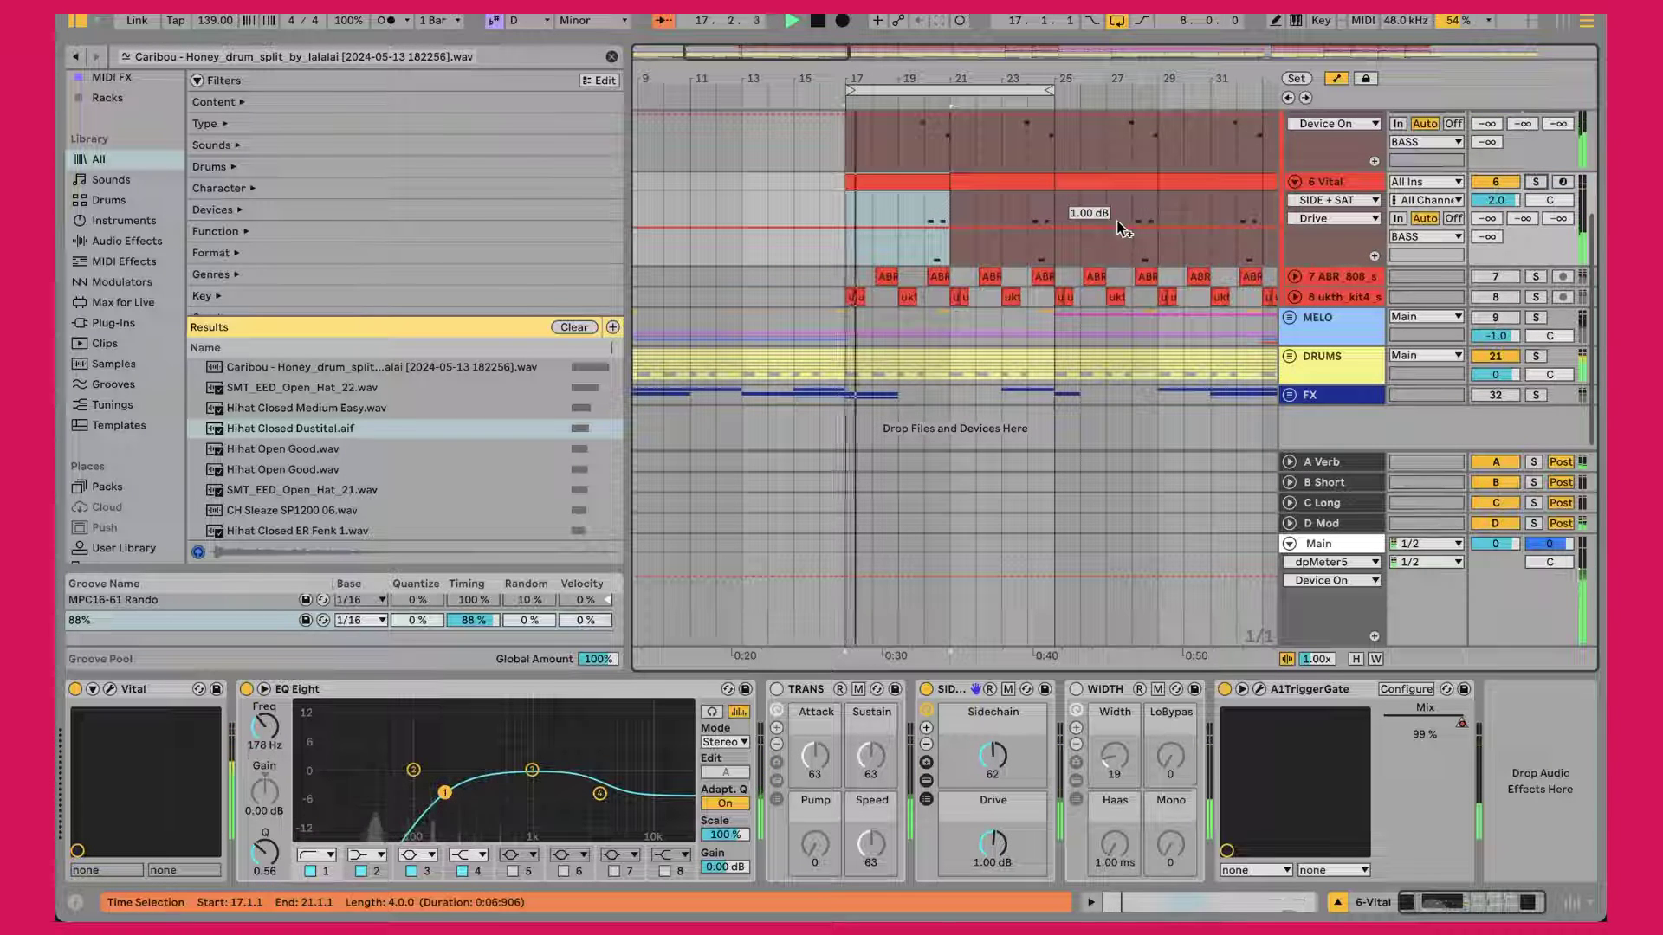
pyautogui.click(1296, 277)
pyautogui.scroll(-4, 1191, 299)
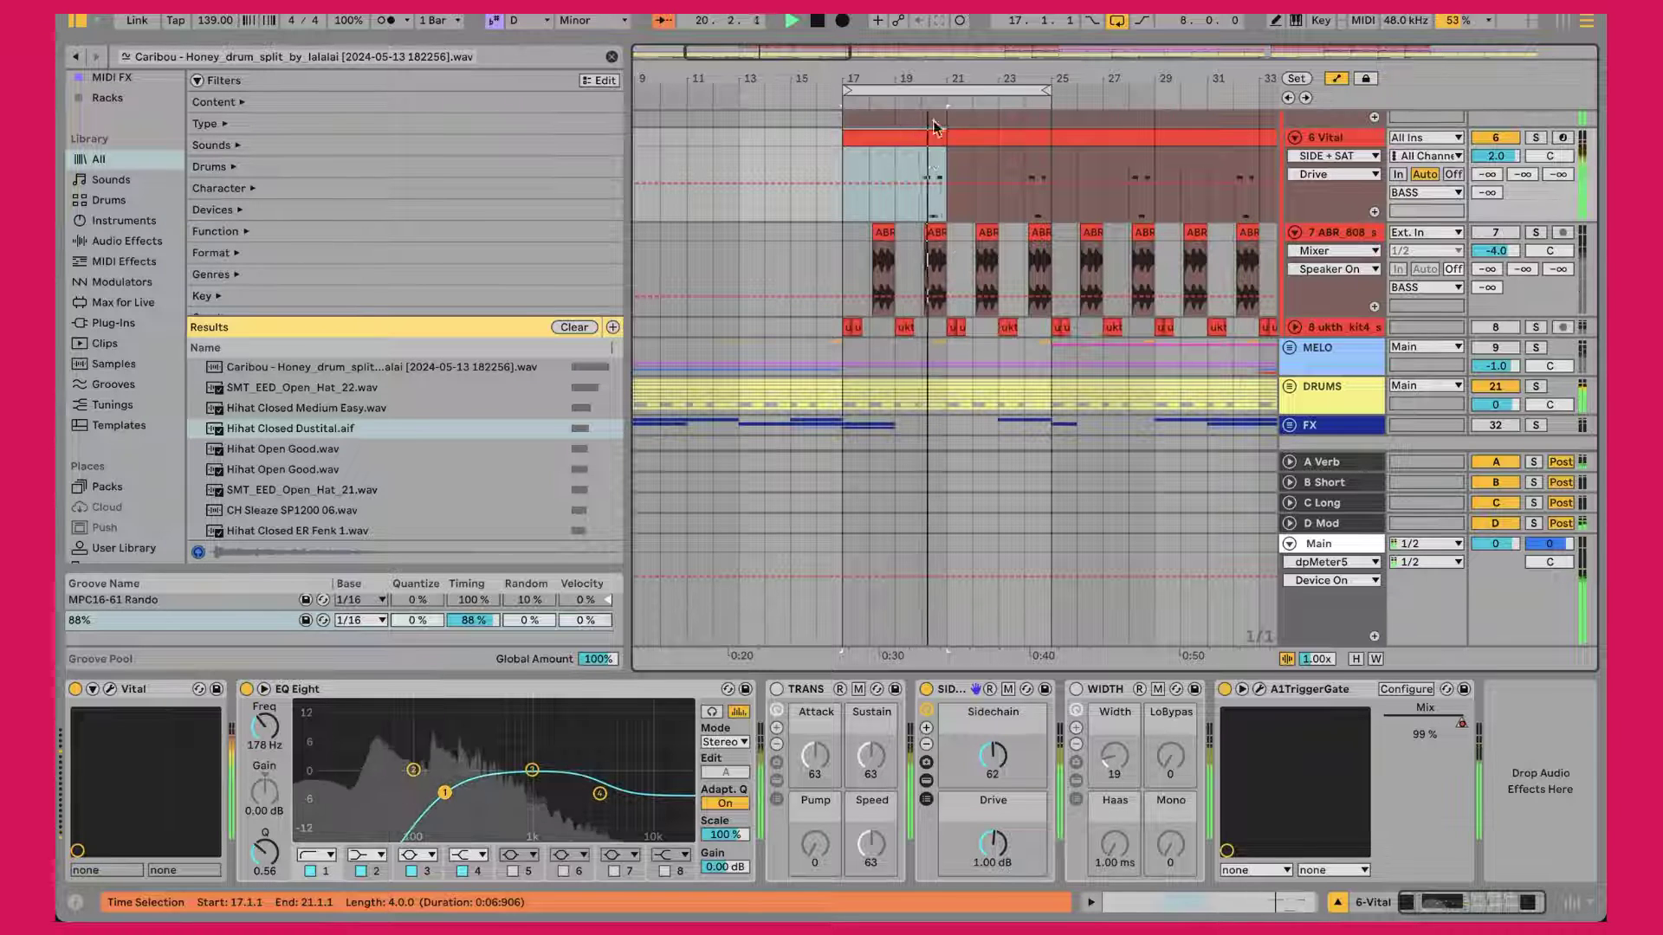
pyautogui.press('+')
pyautogui.press('+')
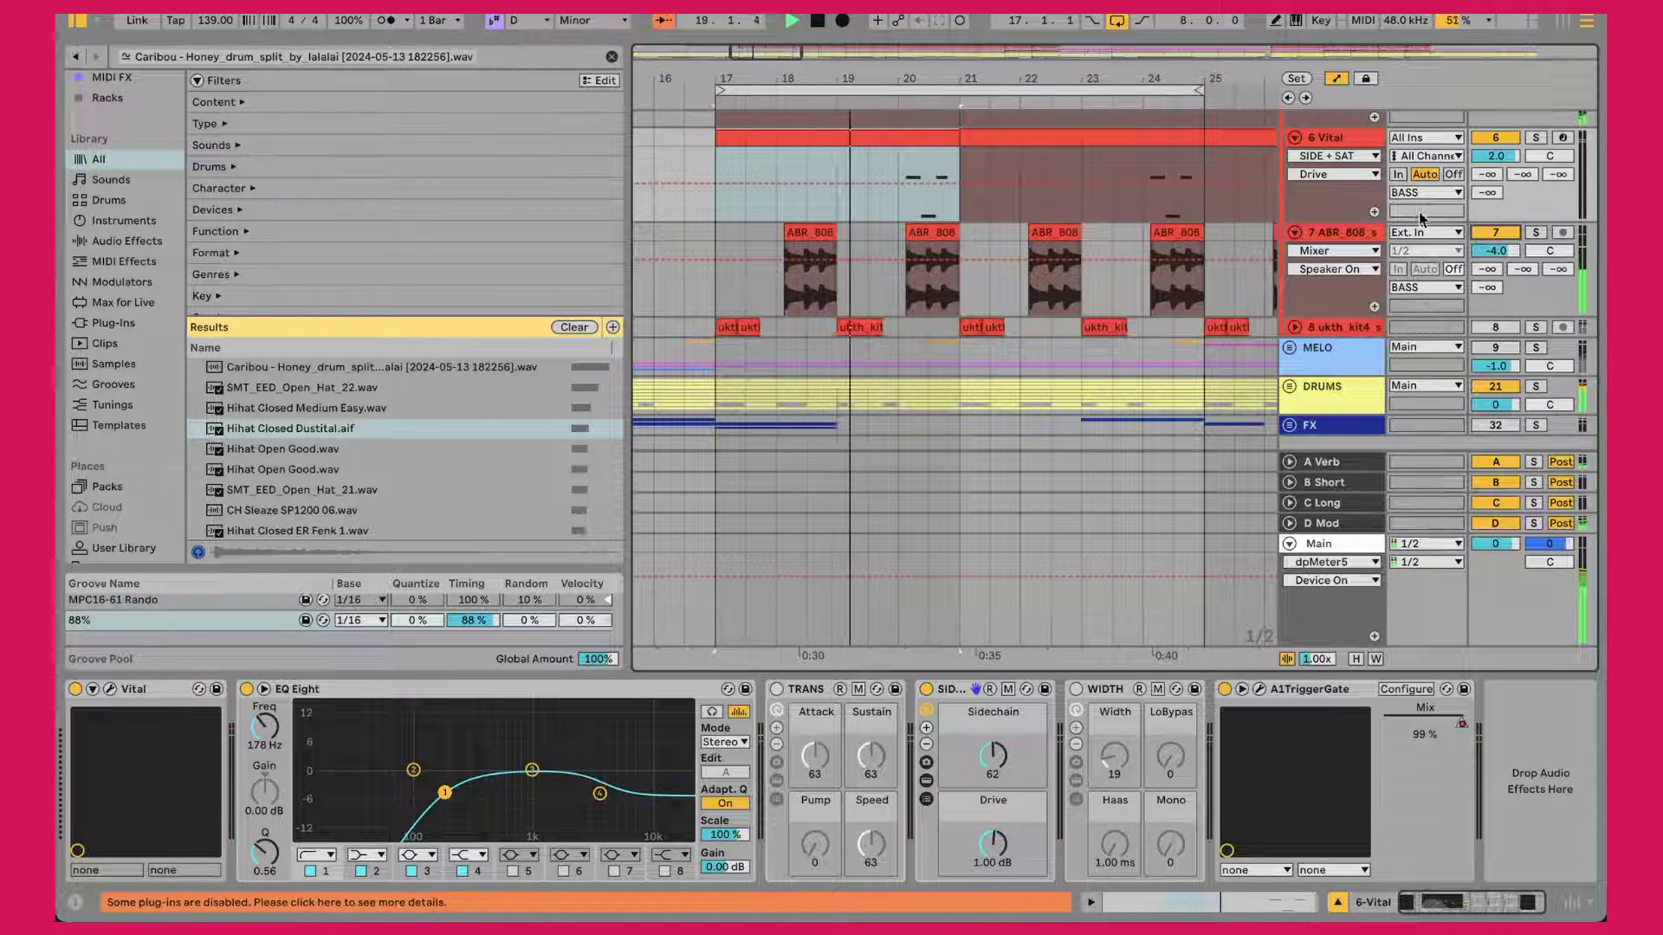
# Step: Solo 7 ABR_808 briefly to hear it alone, then compare its clip placement with the bass layers above
pyautogui.click(1535, 231)
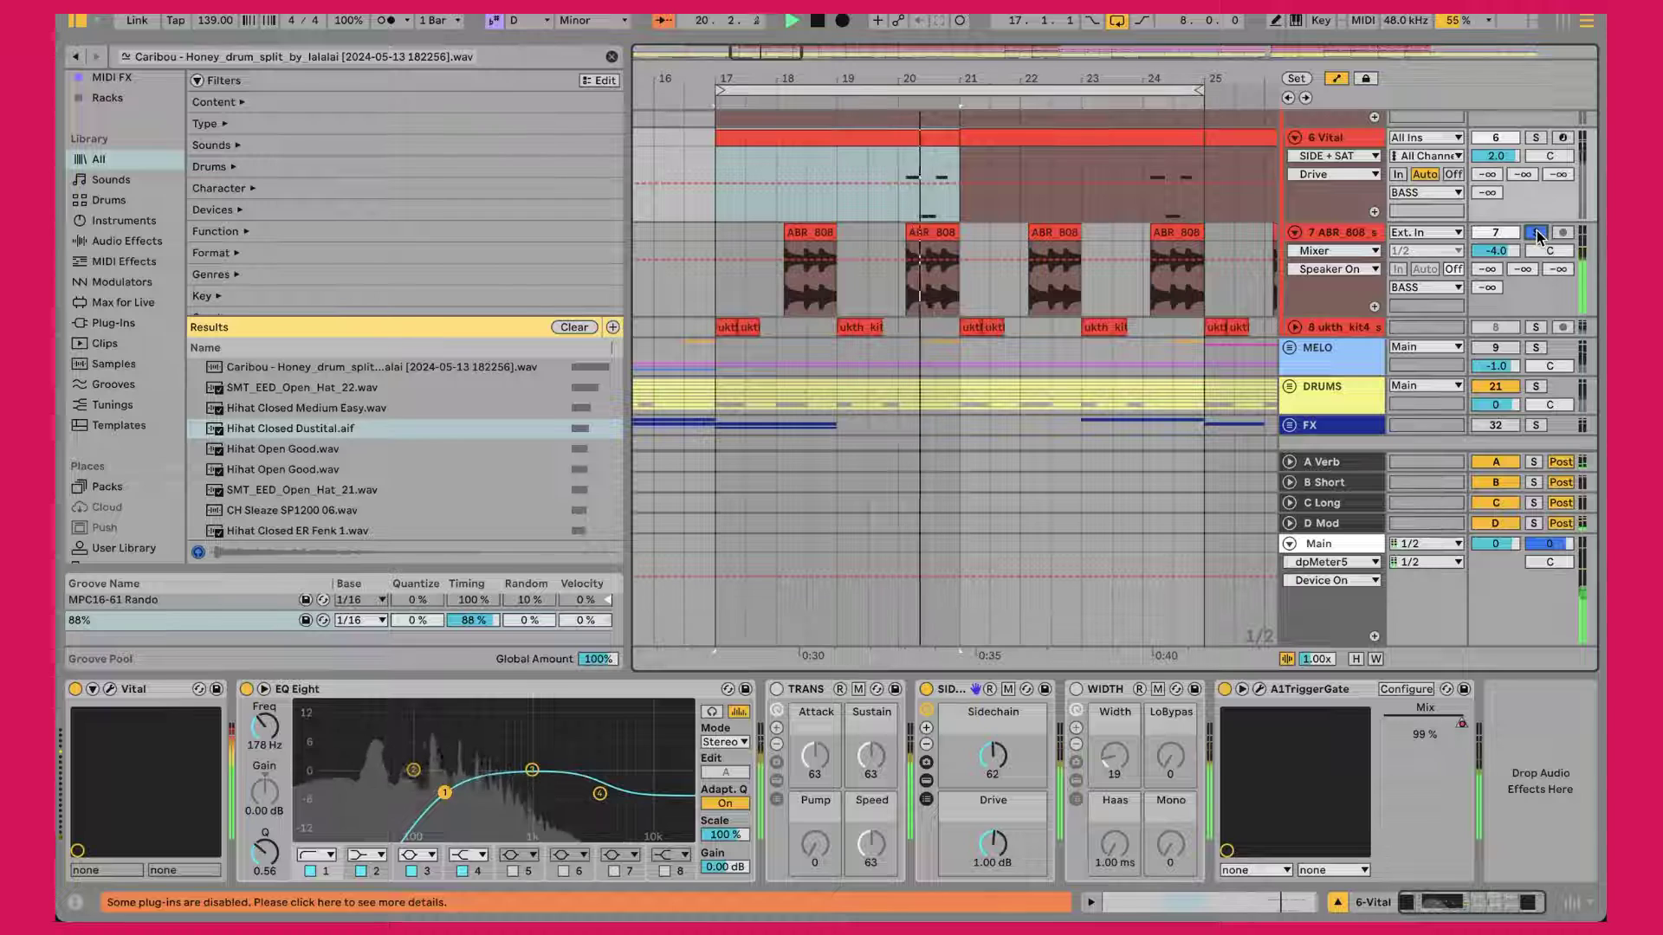
pyautogui.click(1536, 231)
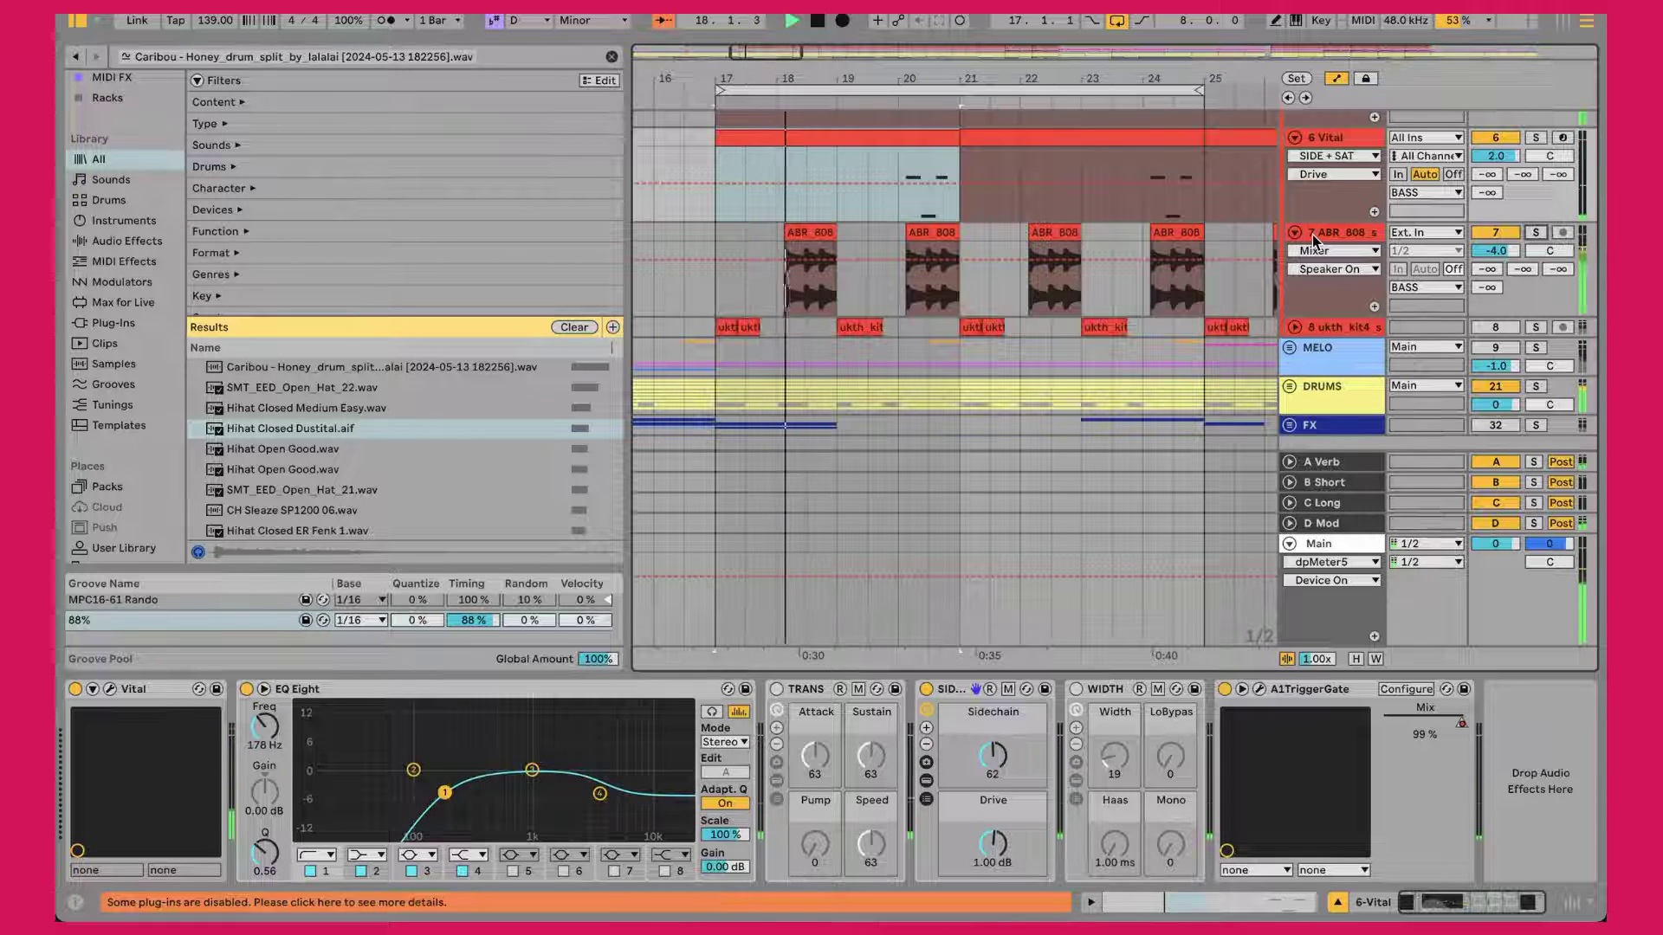
pyautogui.scroll(5, 835, 194)
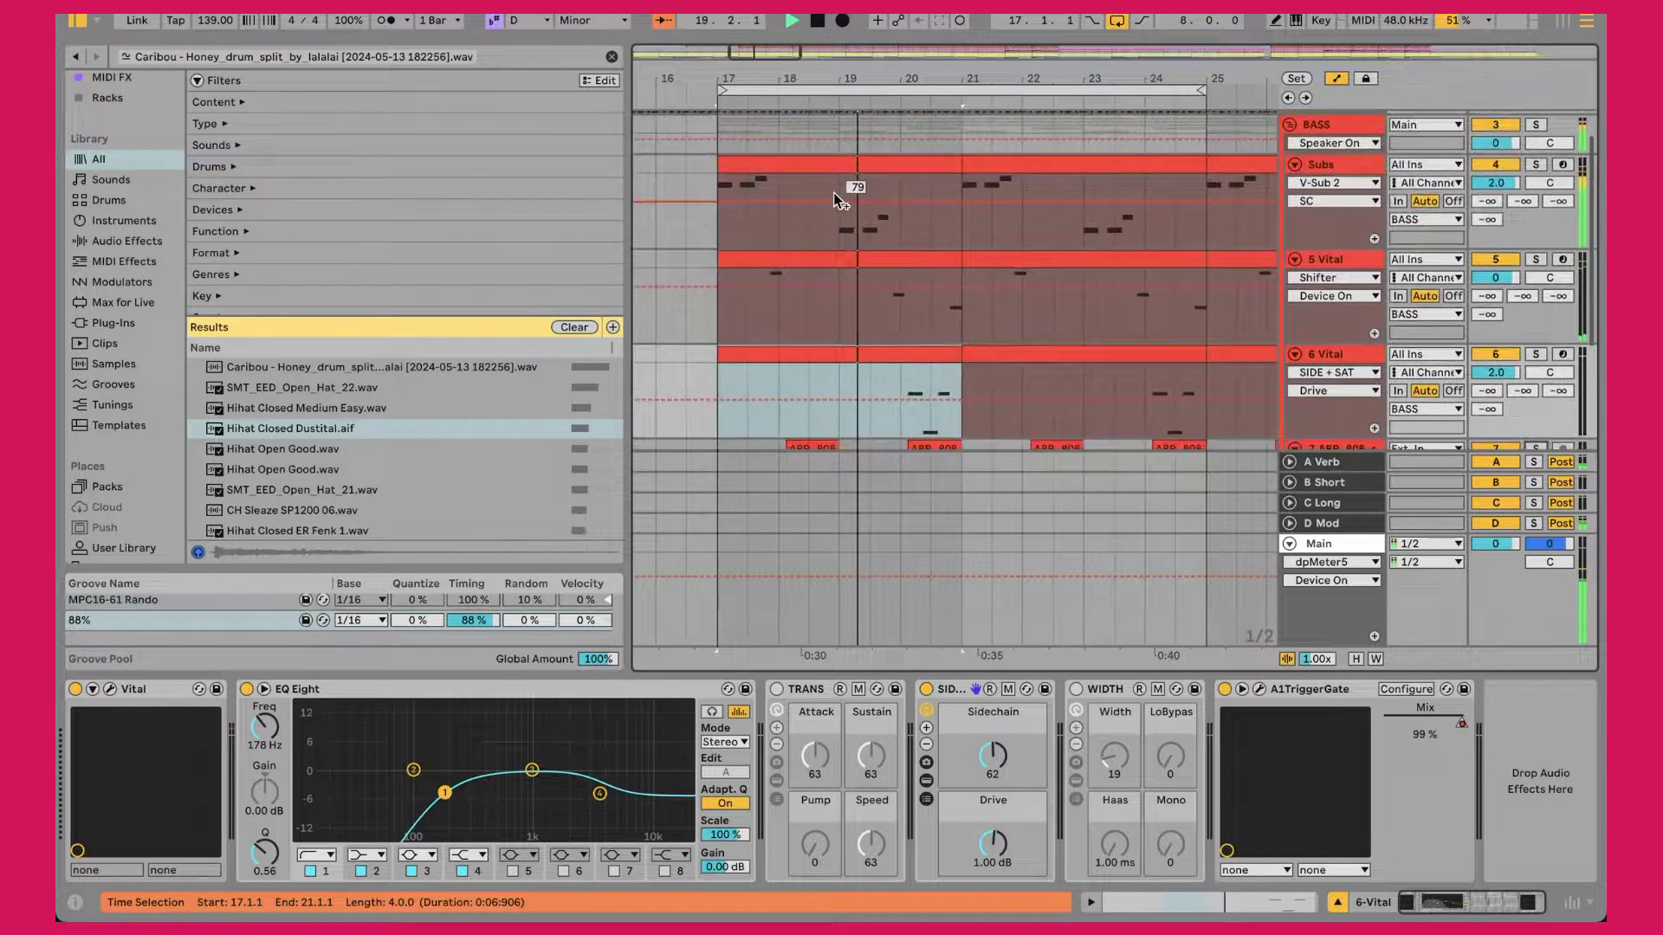
pyautogui.scroll(-4, 833, 193)
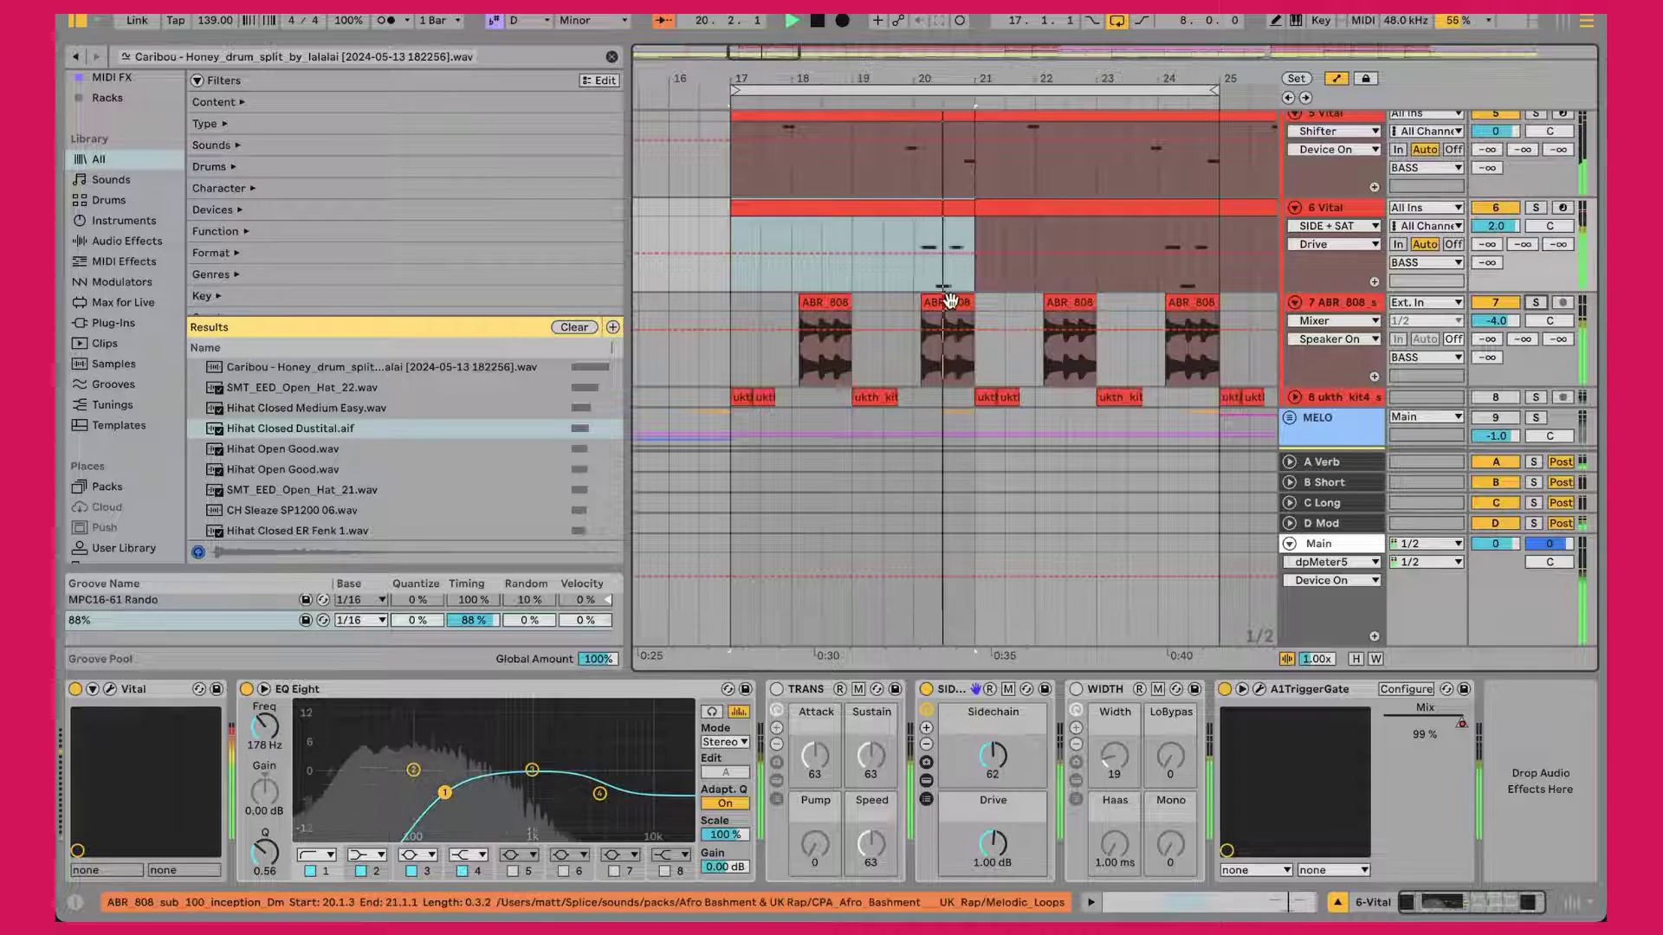
# Step: Bring up the device chain of 7 ABR_808 and examine the low-cut band of its EQ Eight
pyautogui.click(1328, 310)
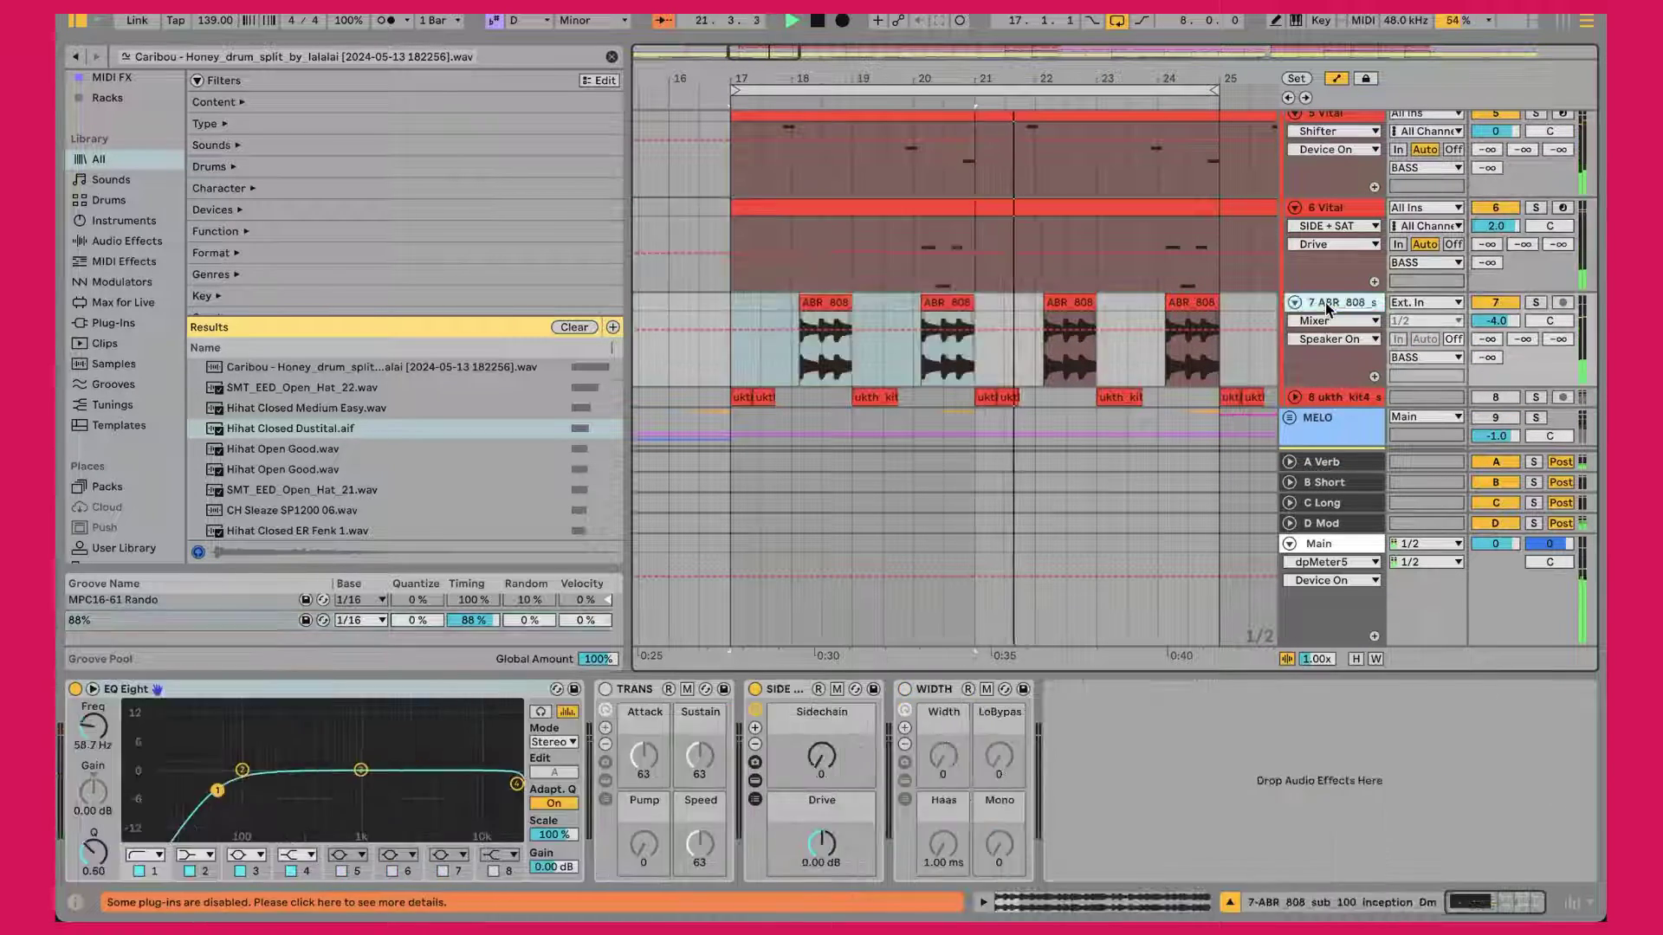
pyautogui.click(219, 792)
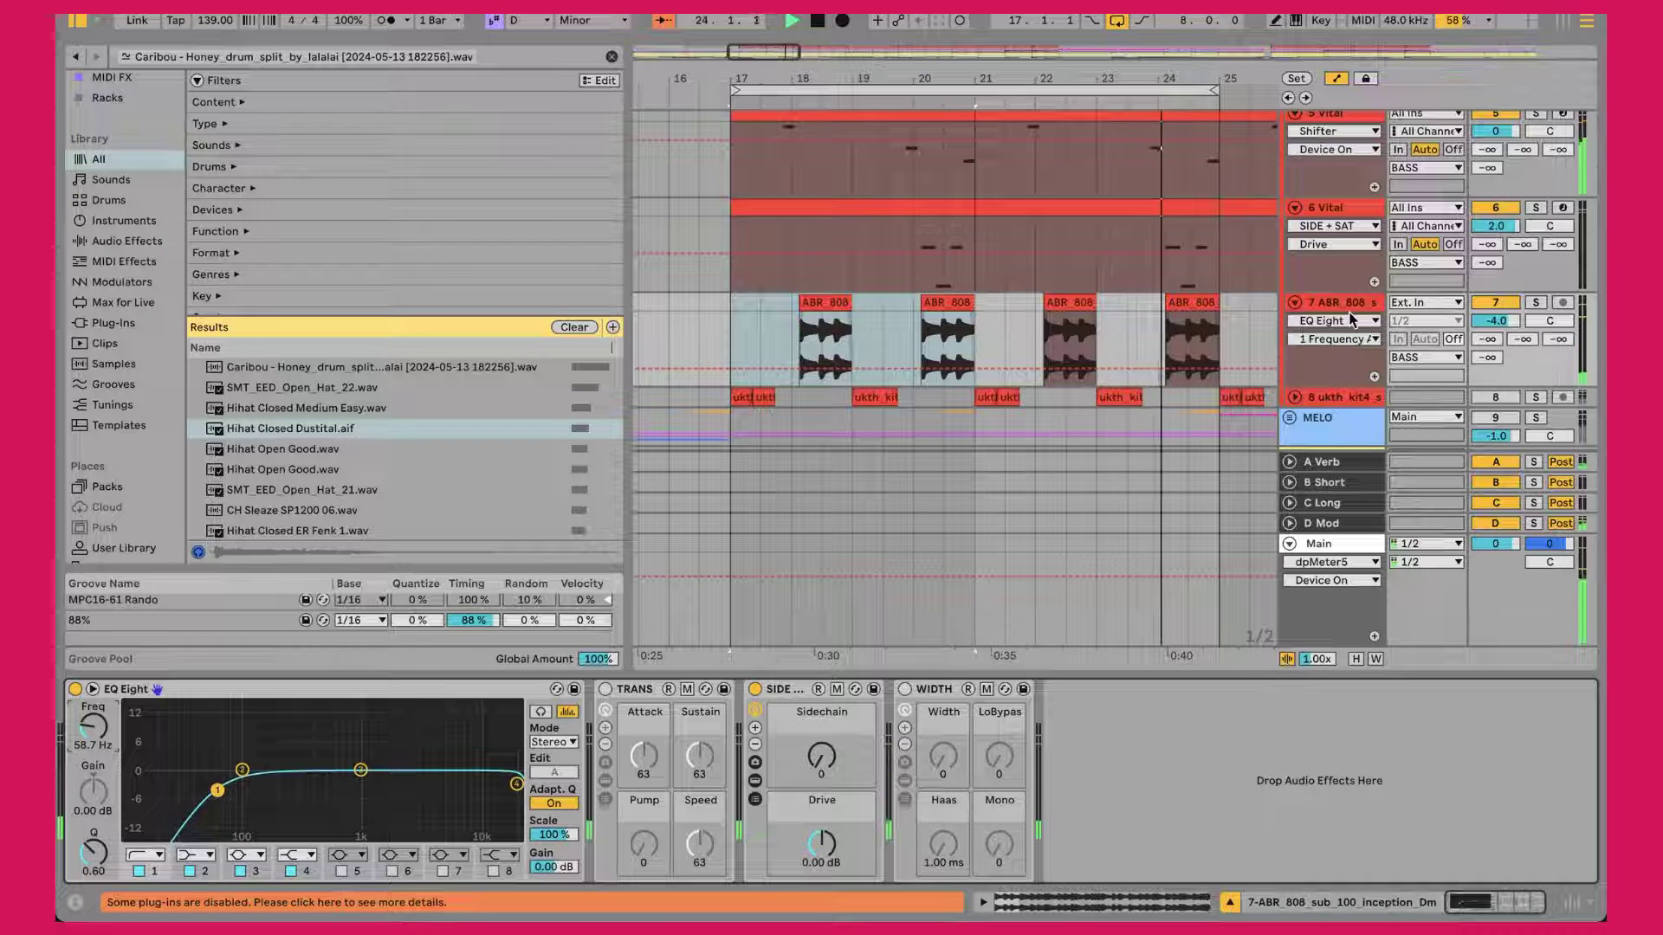
# Step: Unfold and activate the 8 ukth_kit4 audio track
pyautogui.scroll(-3, 1351, 320)
pyautogui.click(1295, 294)
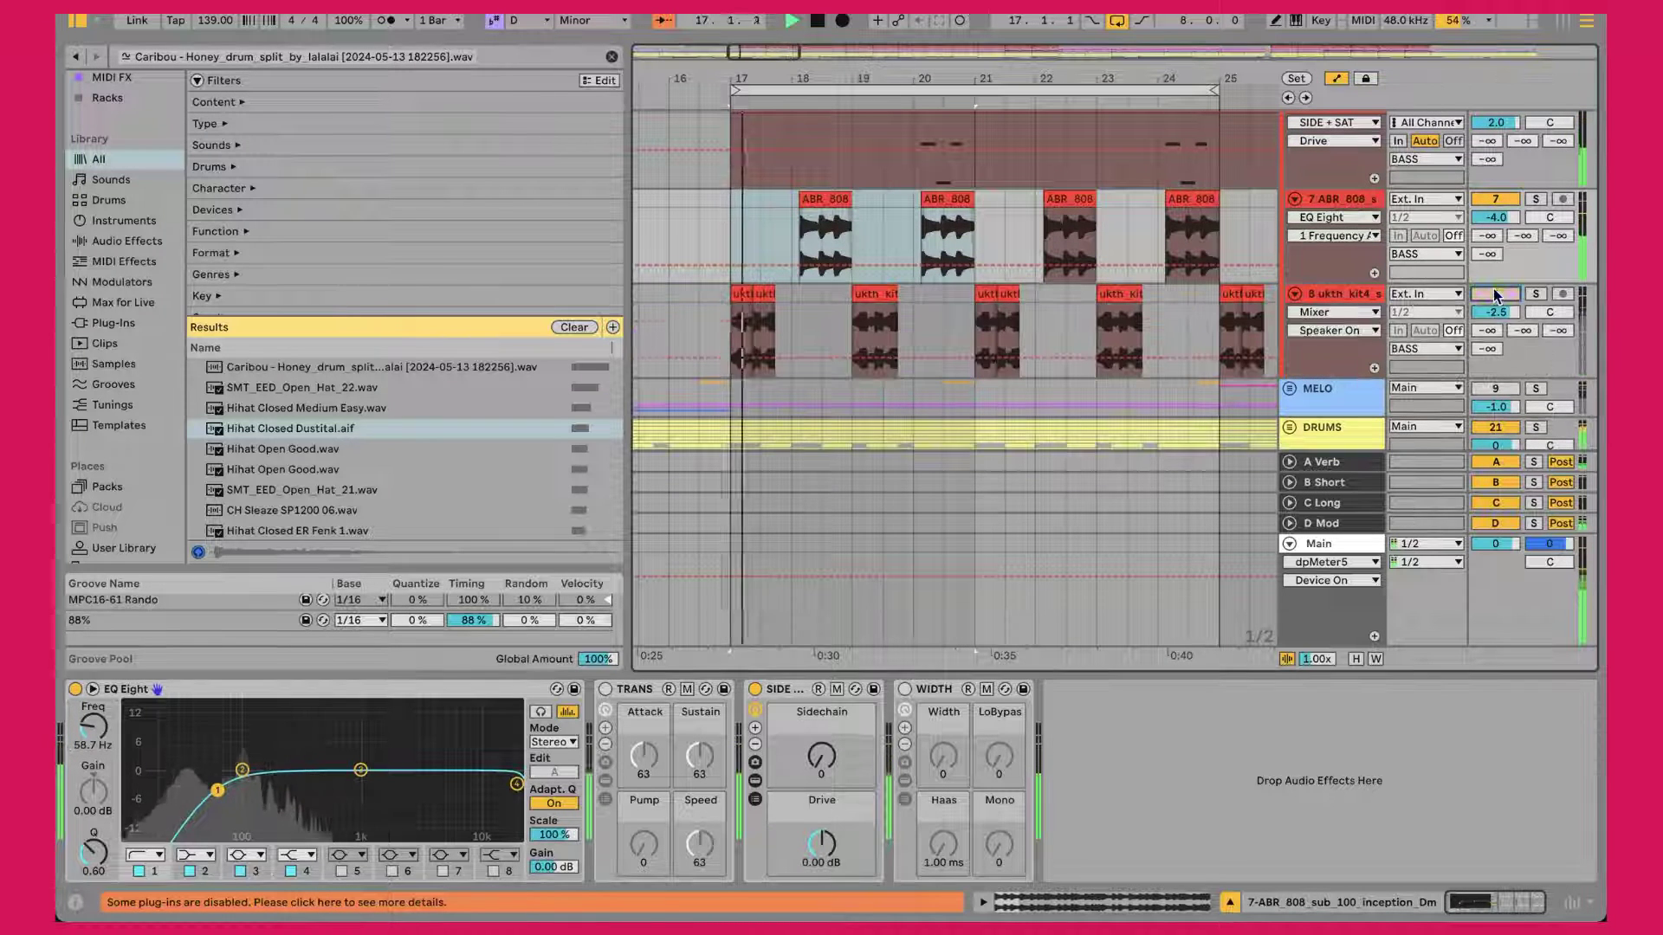
pyautogui.click(1496, 294)
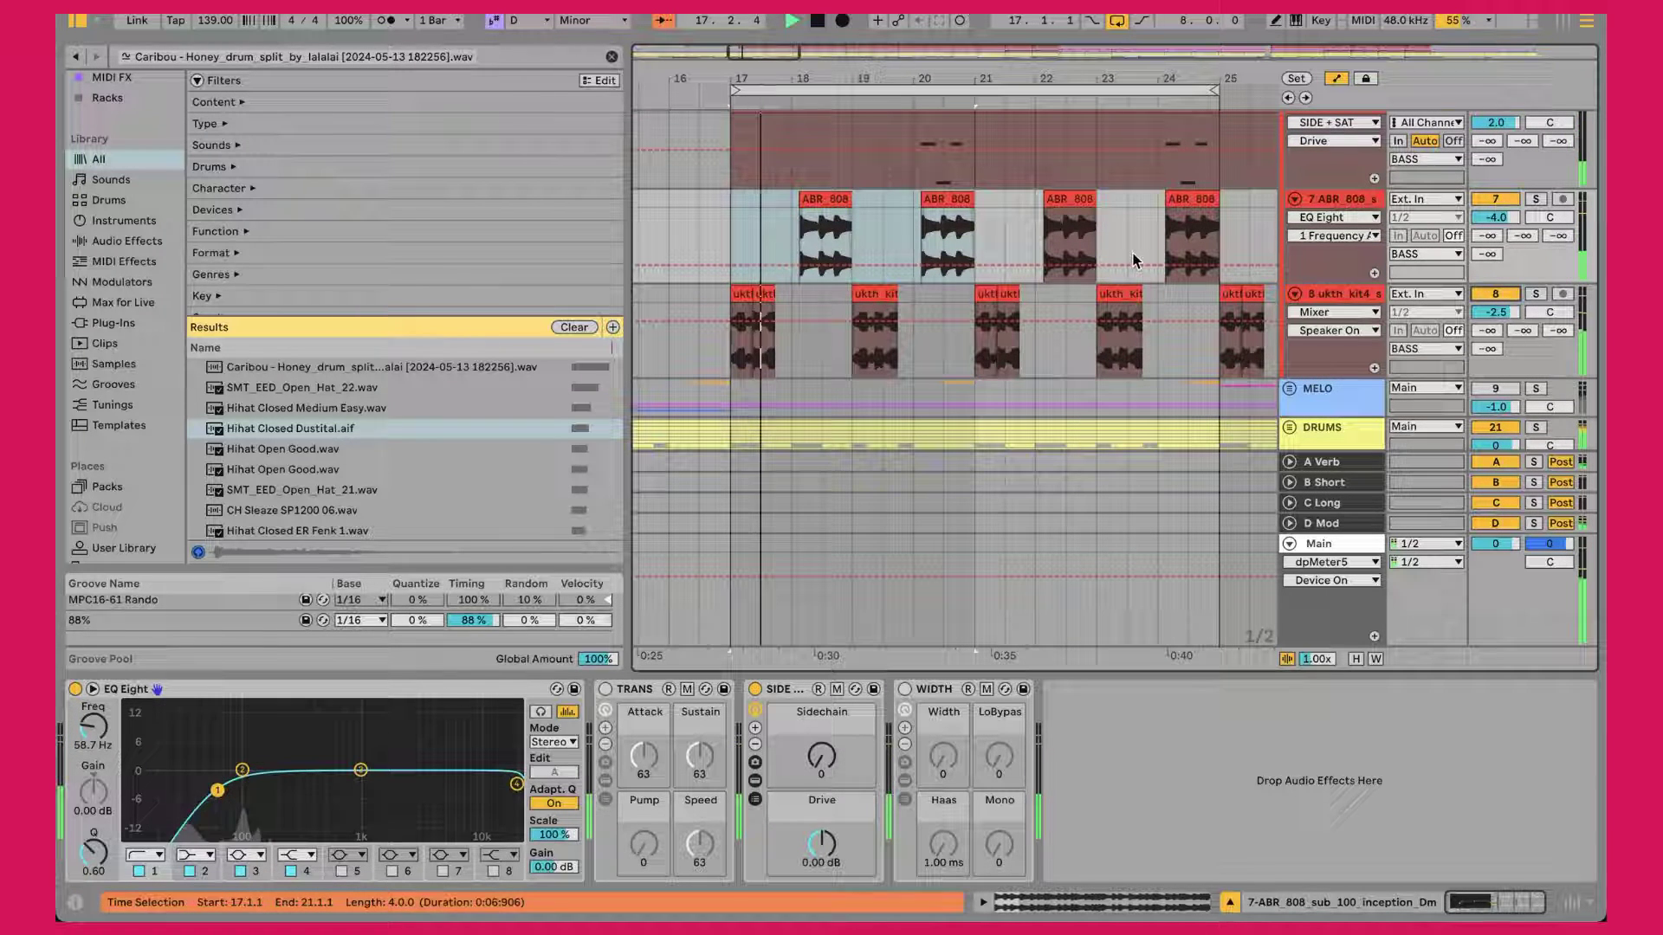
# Step: Solo 8 ukth_kit4 briefly, bring up its device chain, and solo it once more to hear the processed loop alone
pyautogui.click(1536, 295)
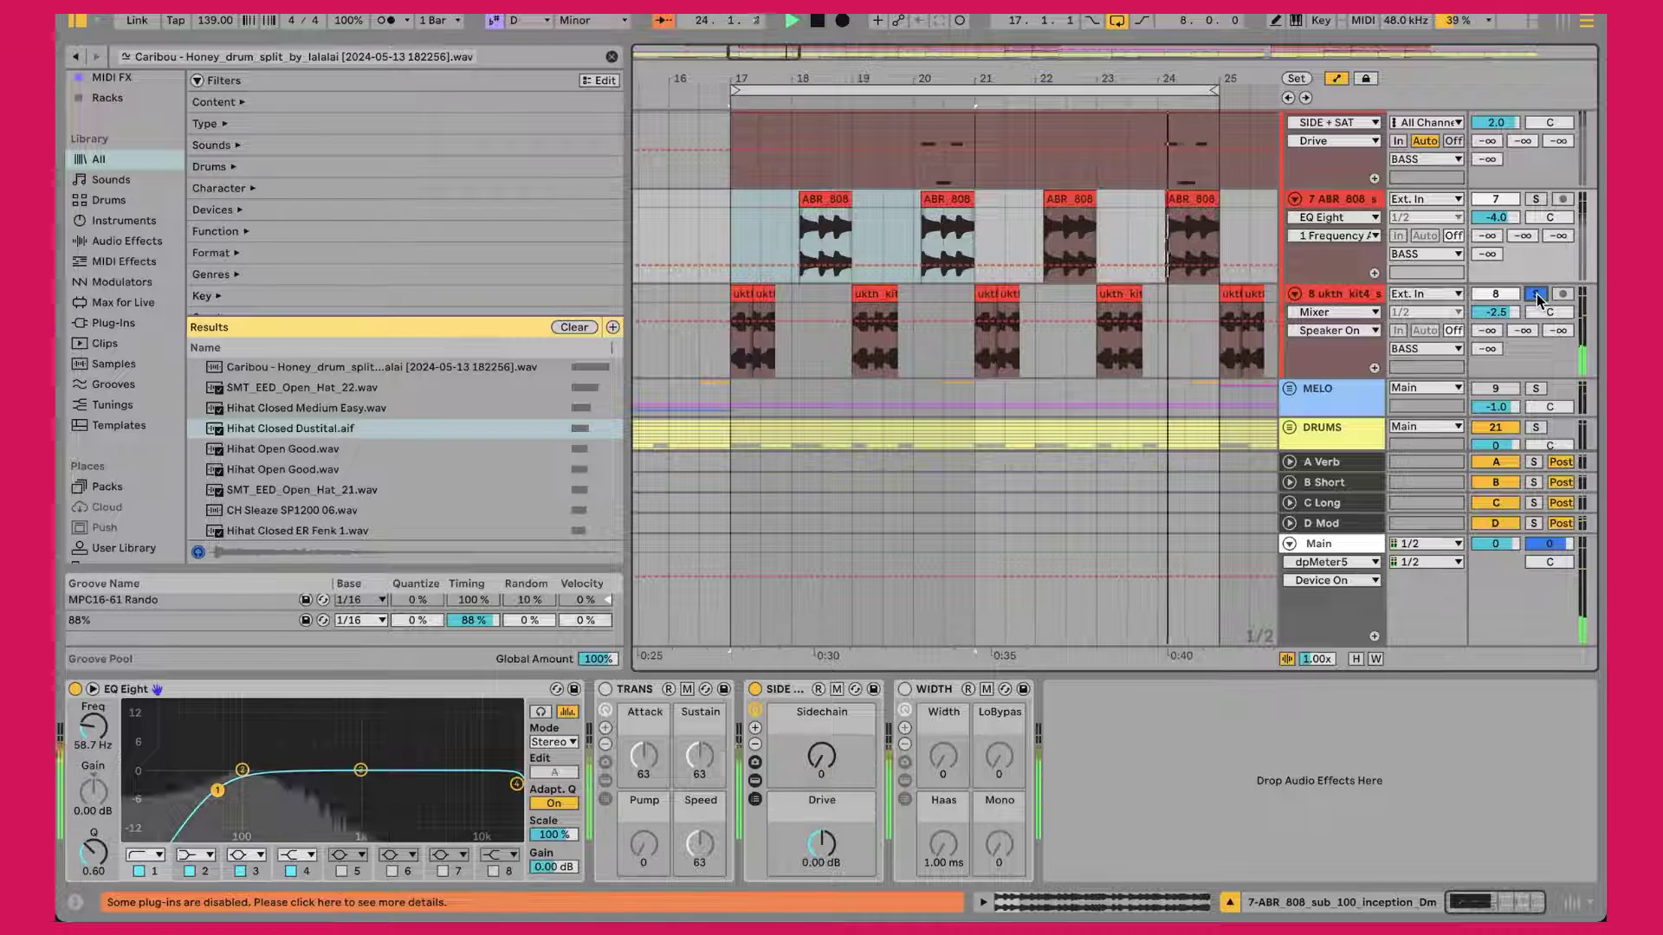
pyautogui.click(1538, 296)
pyautogui.click(1357, 295)
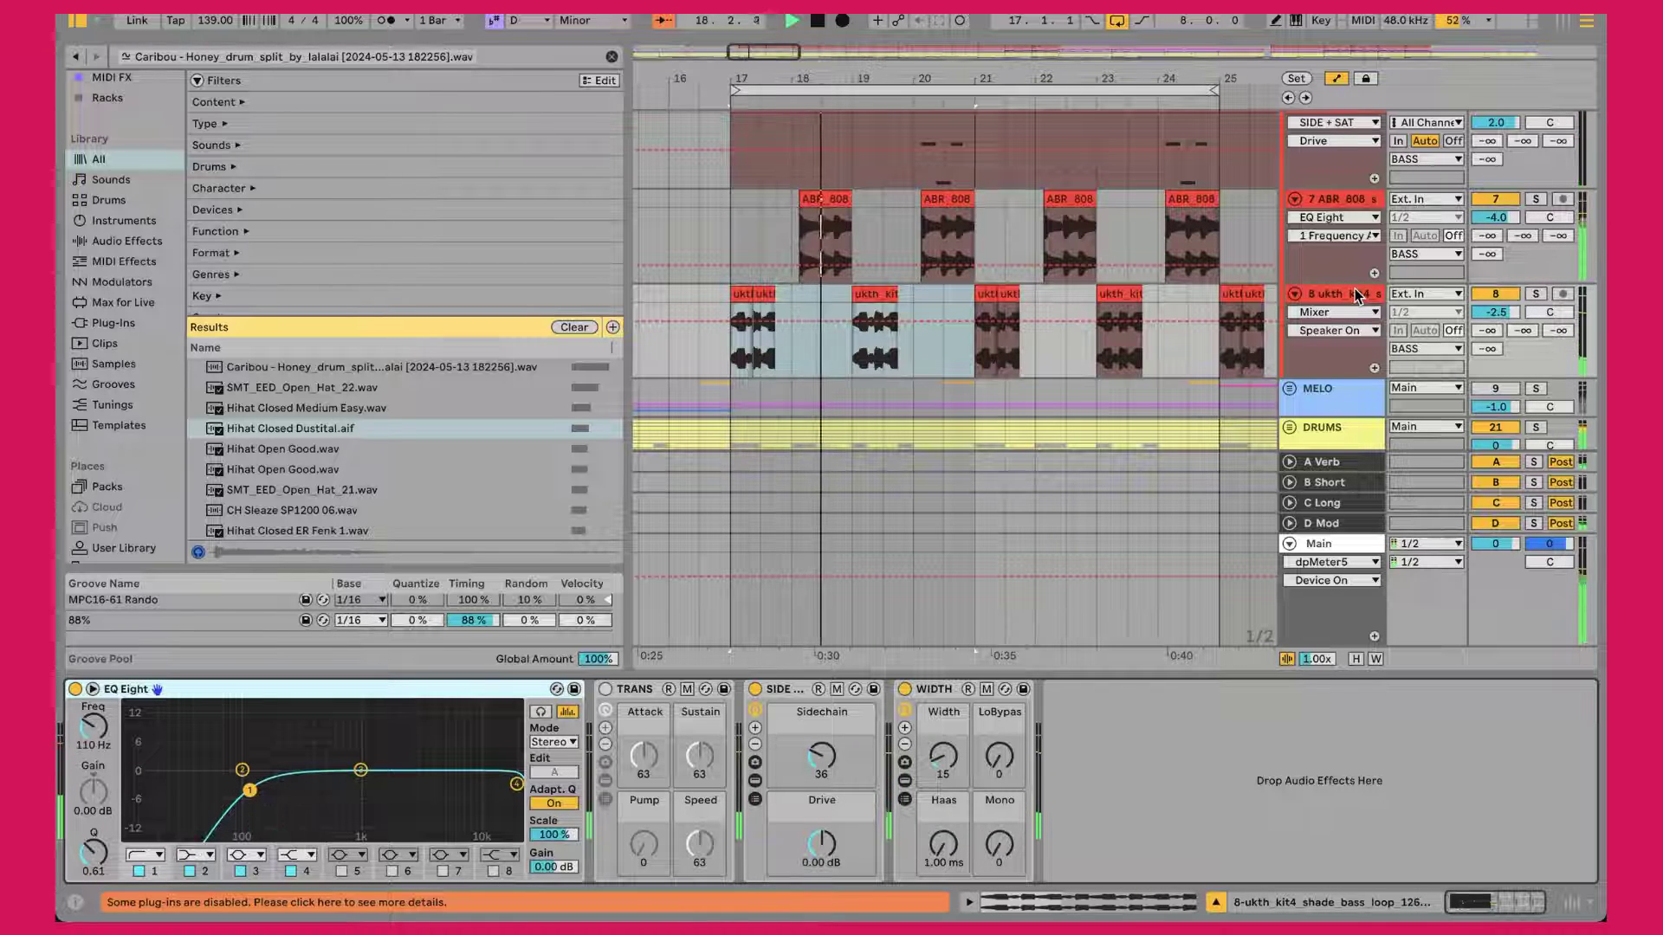
pyautogui.click(1536, 296)
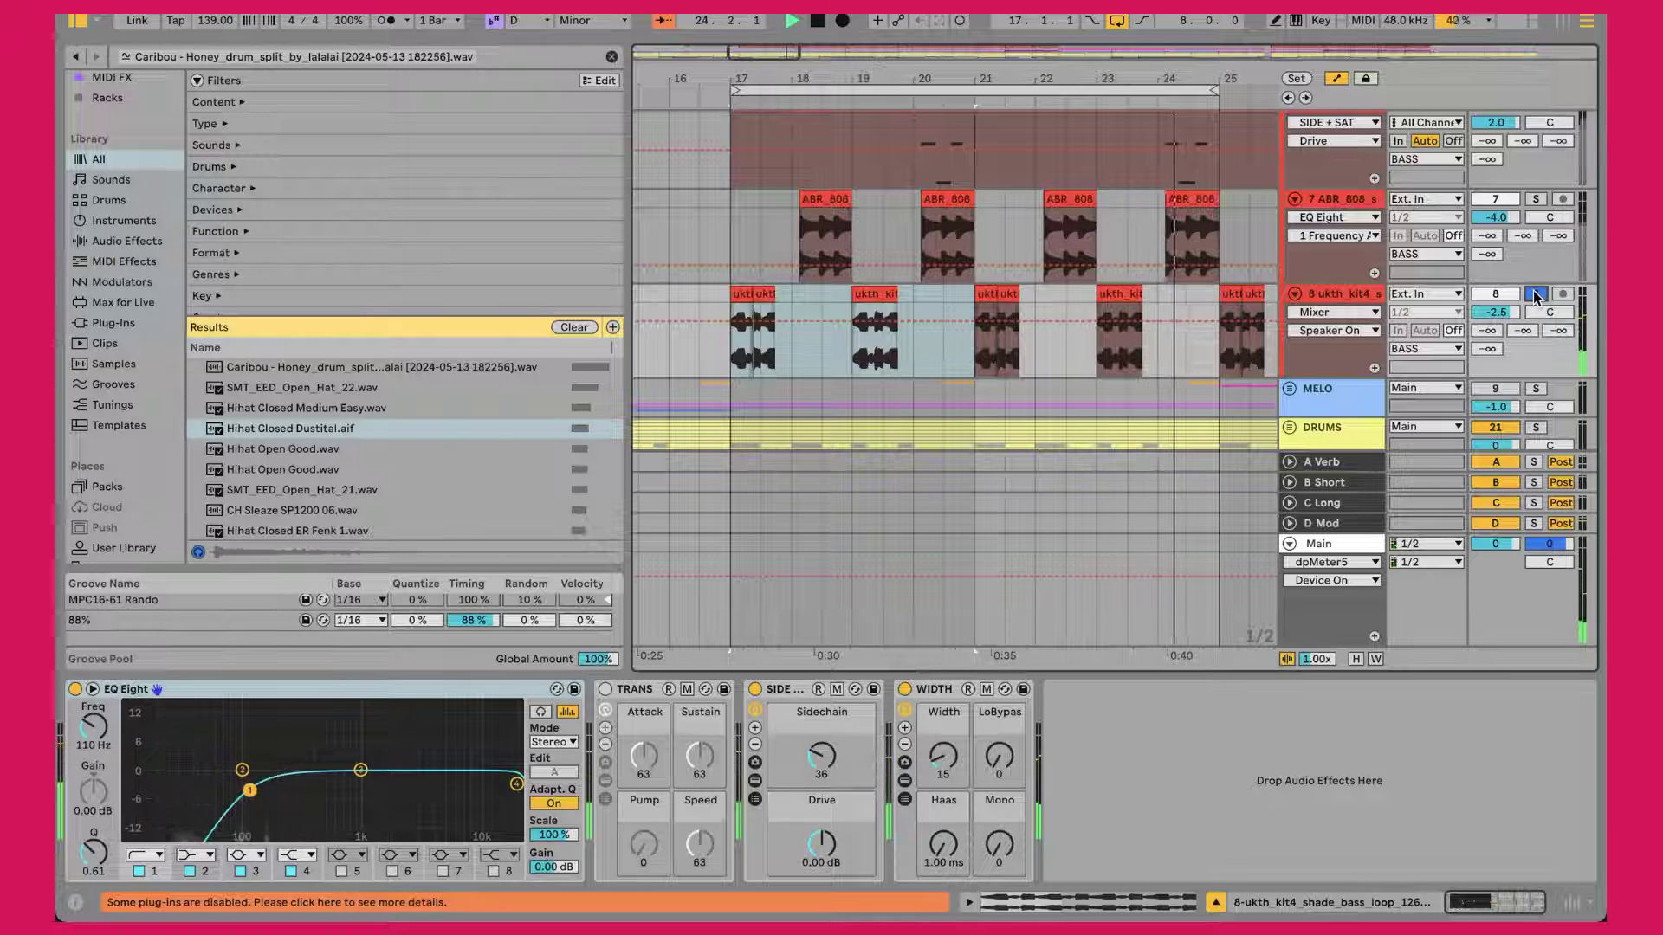
pyautogui.click(1535, 294)
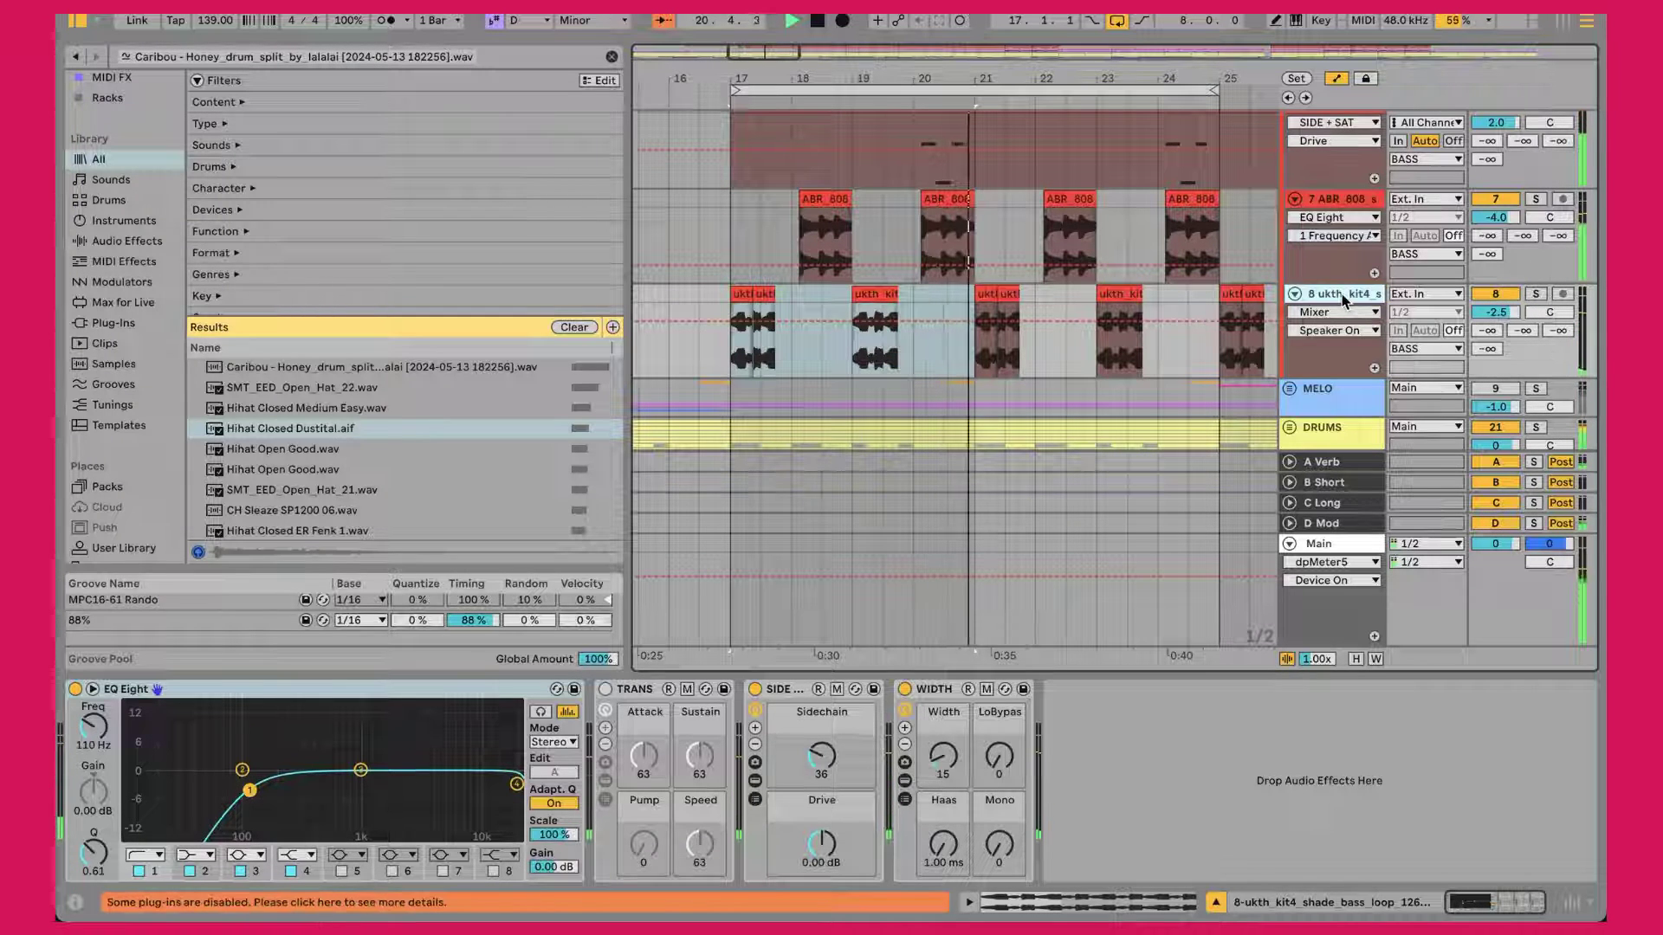
# Step: Compare the 8 ukth_kit4 clips with the other bass layers, then examine its sidechain and WIDTH racks
pyautogui.scroll(5, 870, 295)
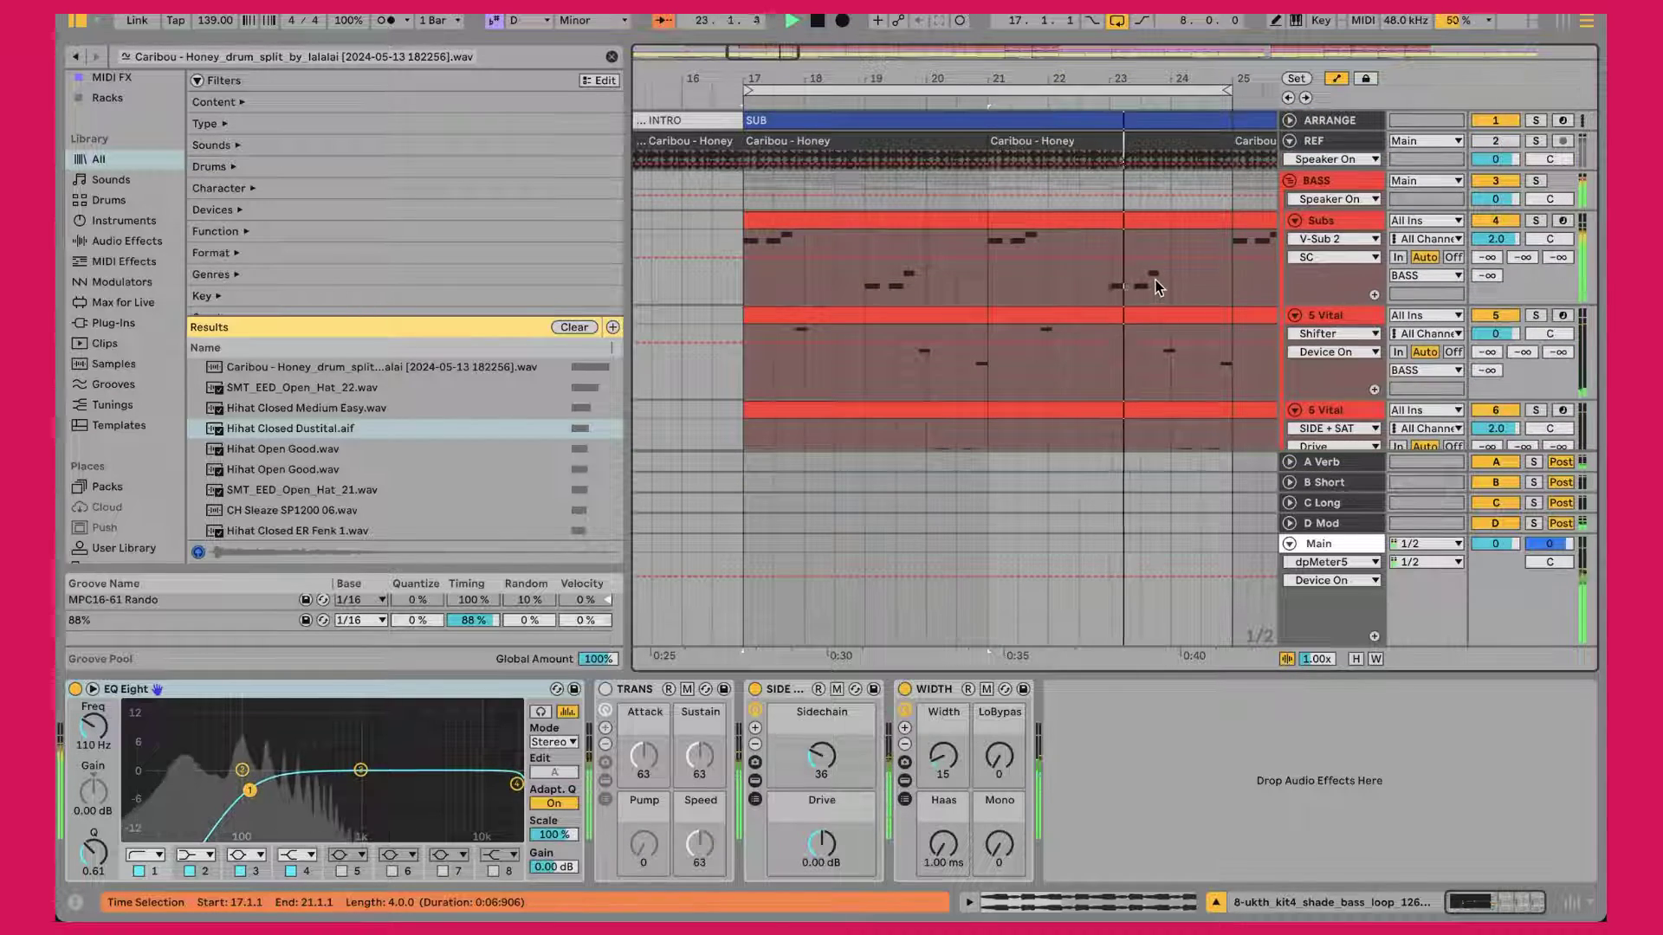
pyautogui.scroll(-5, 1156, 279)
pyautogui.scroll(-3, 1155, 279)
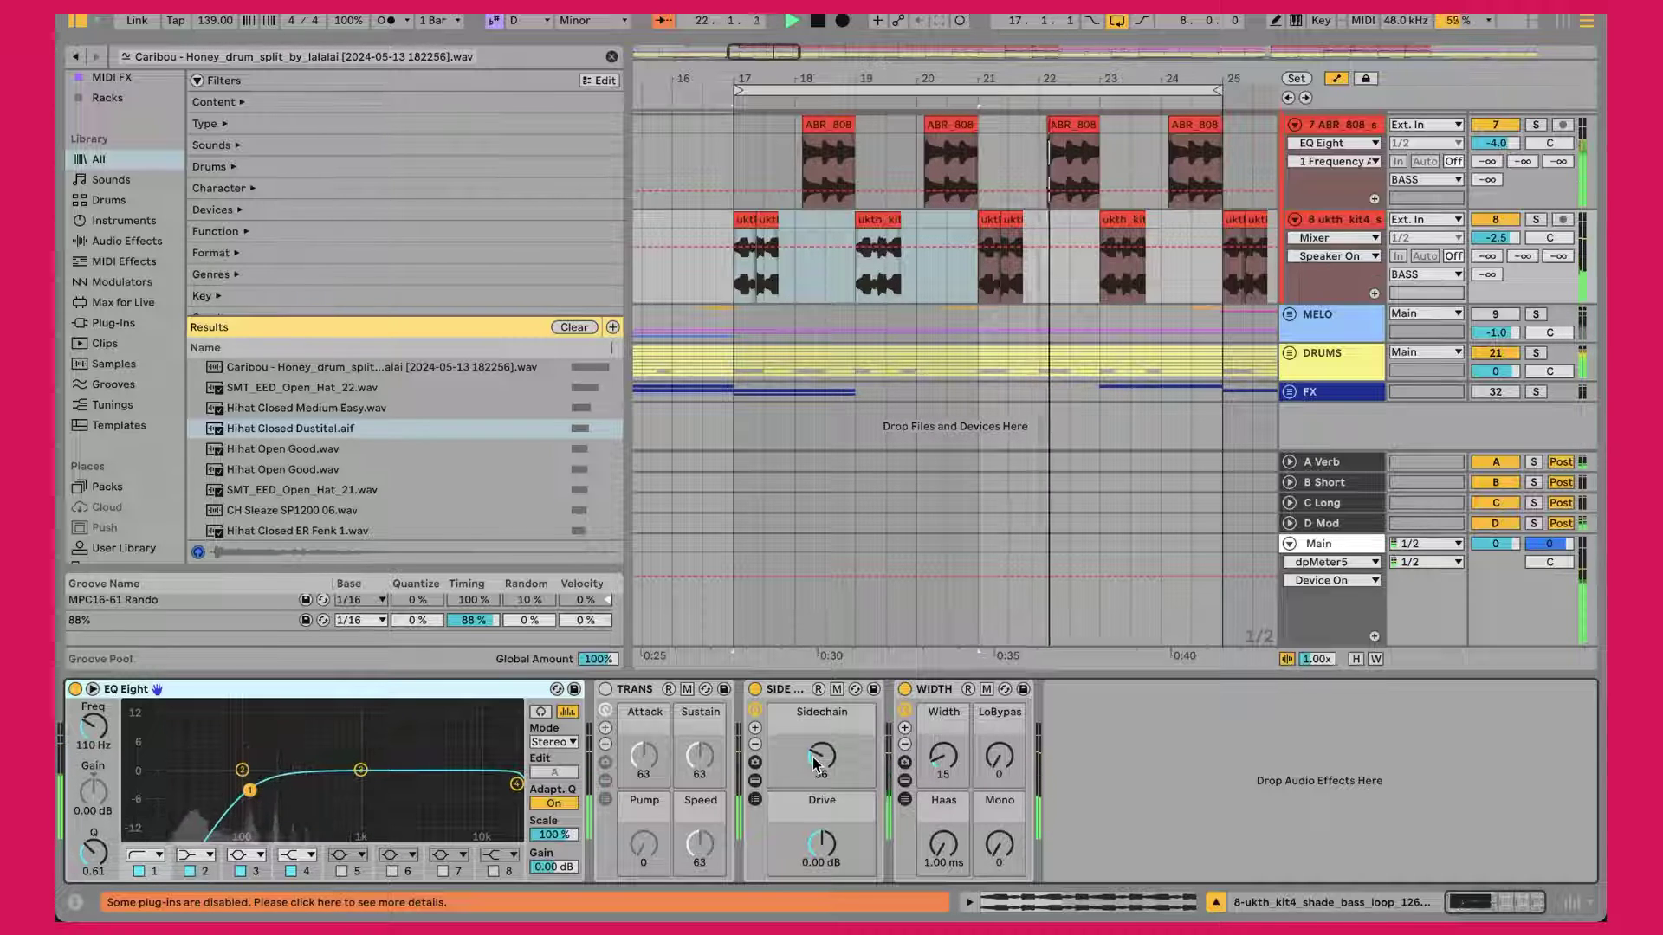
pyautogui.click(950, 690)
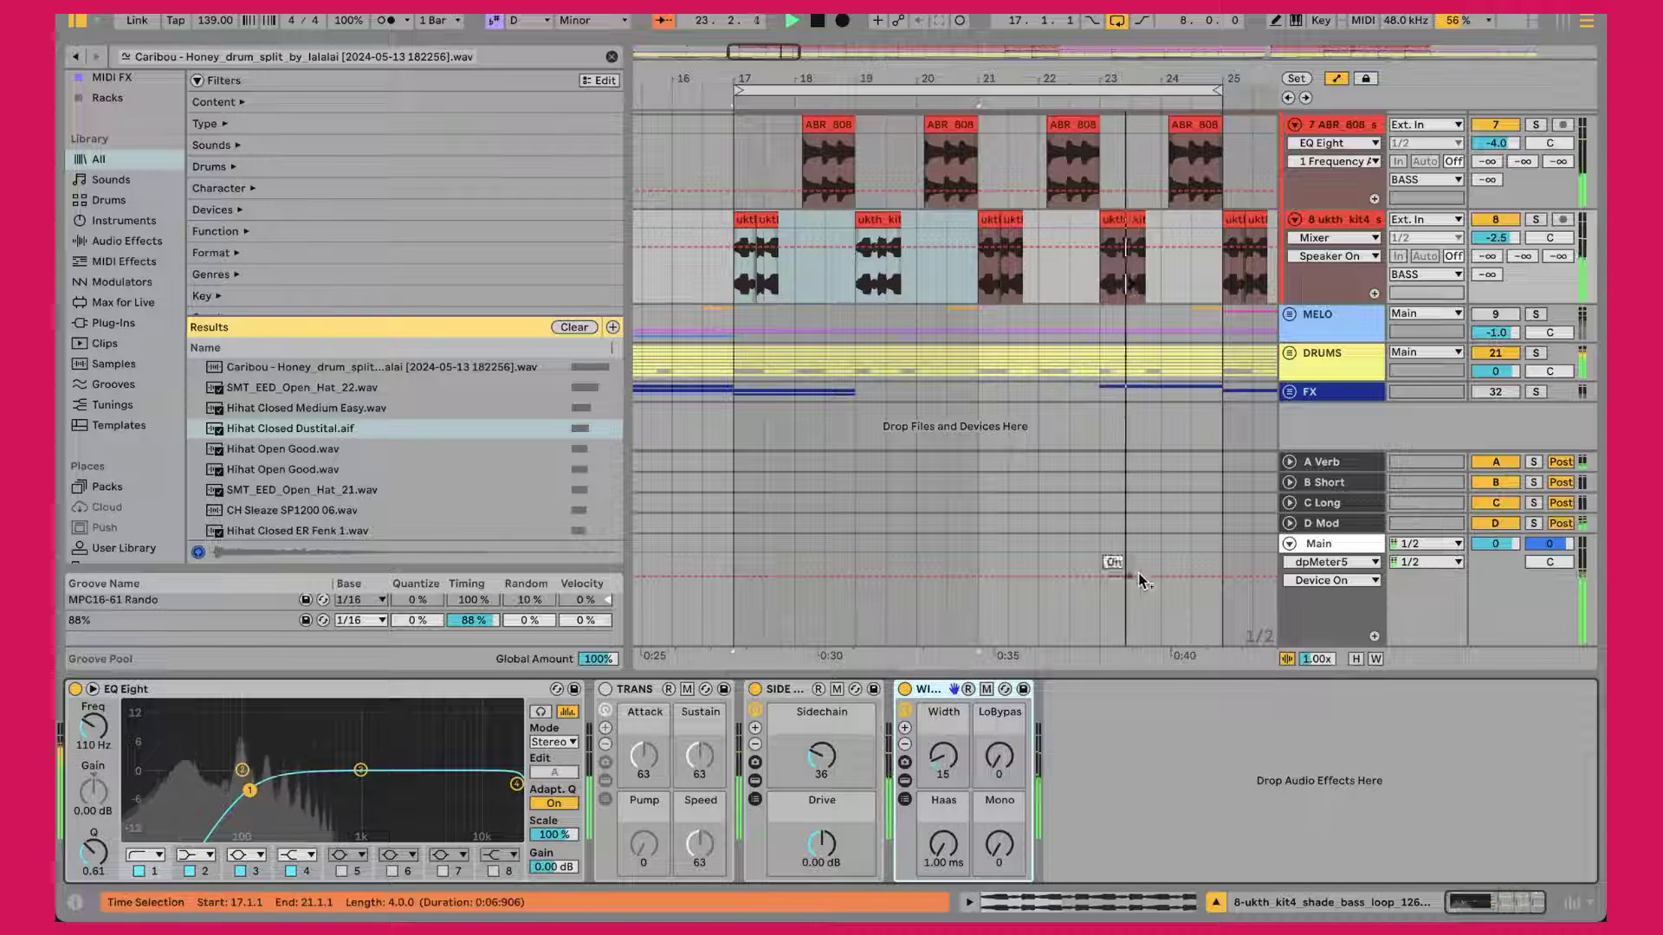
# Step: Bring up the BASS group's device chain, unfold its YAK - BASS rack, and view the KClip3 window before closing it
pyautogui.scroll(5, 1166, 321)
pyautogui.click(1336, 181)
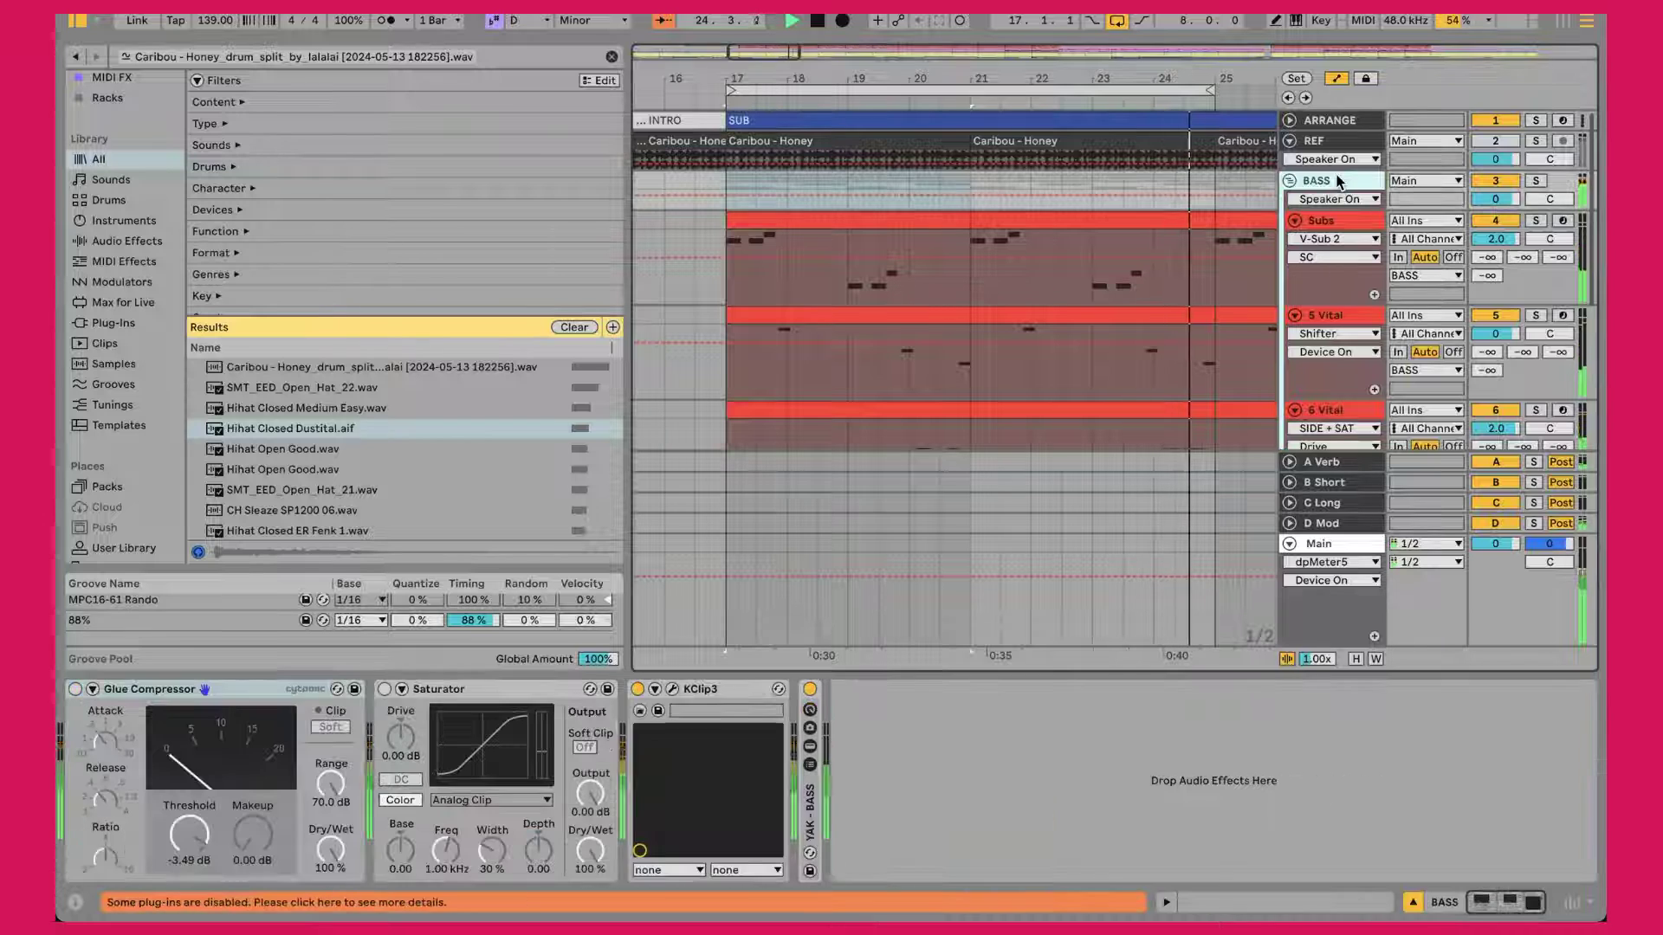
pyautogui.click(672, 693)
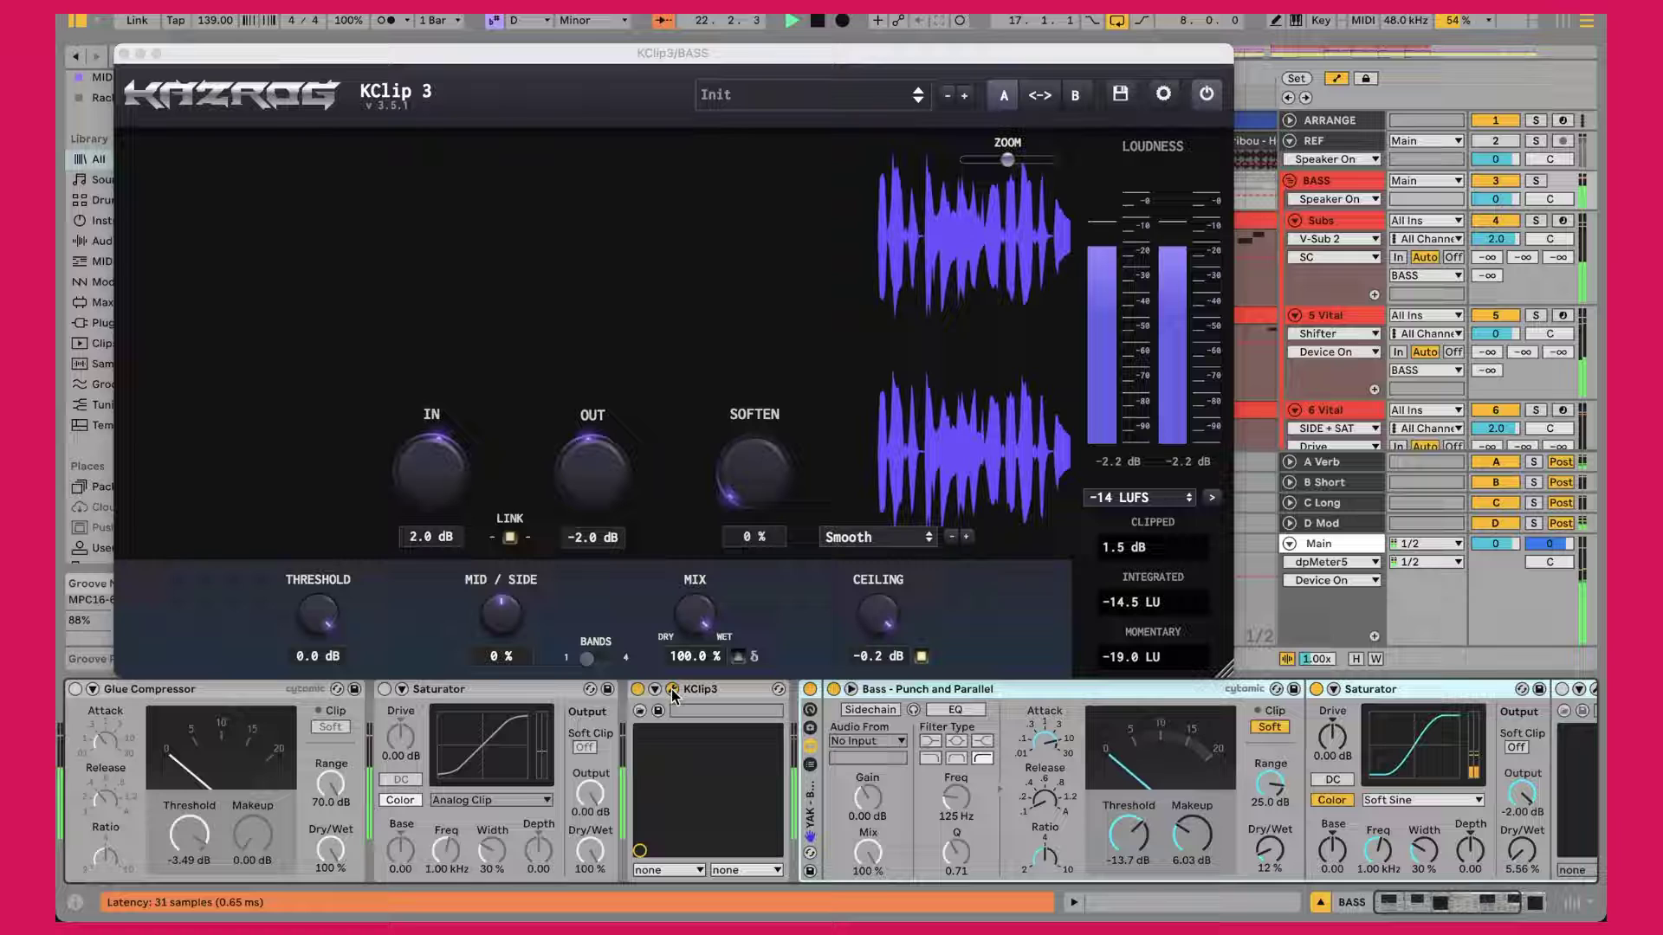
pyautogui.click(123, 54)
pyautogui.scroll(-5, 986, 273)
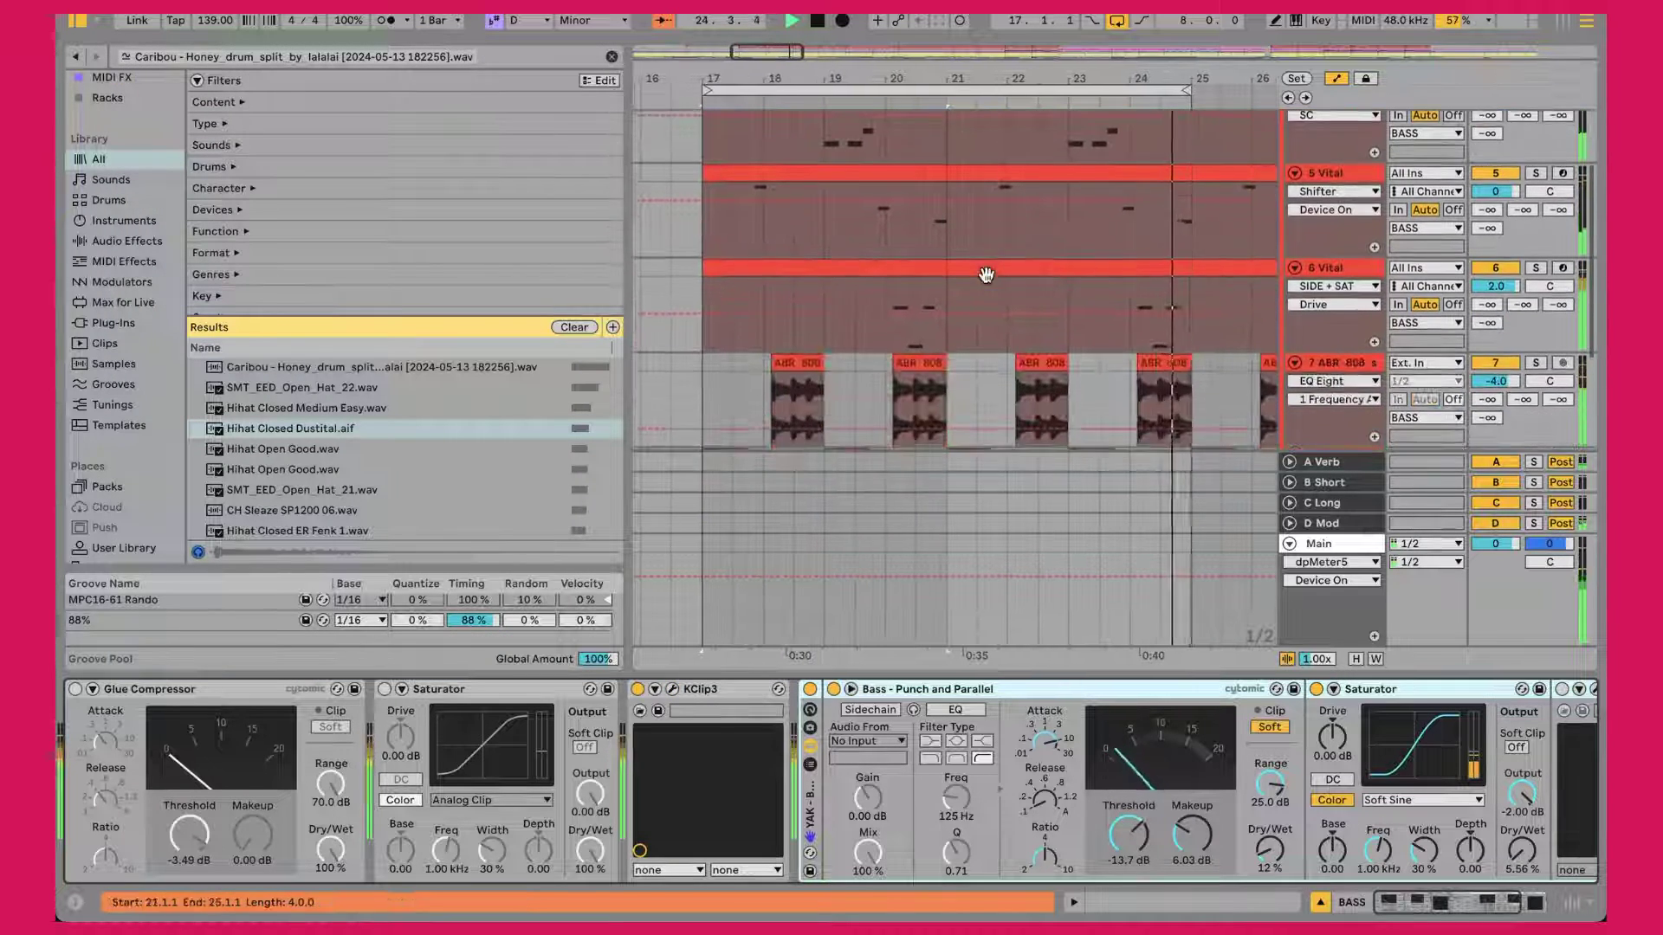
# Step: Select the BASS group and view its KClip3 plug-in window again, closing it after checking the clipping
pyautogui.scroll(4, 988, 277)
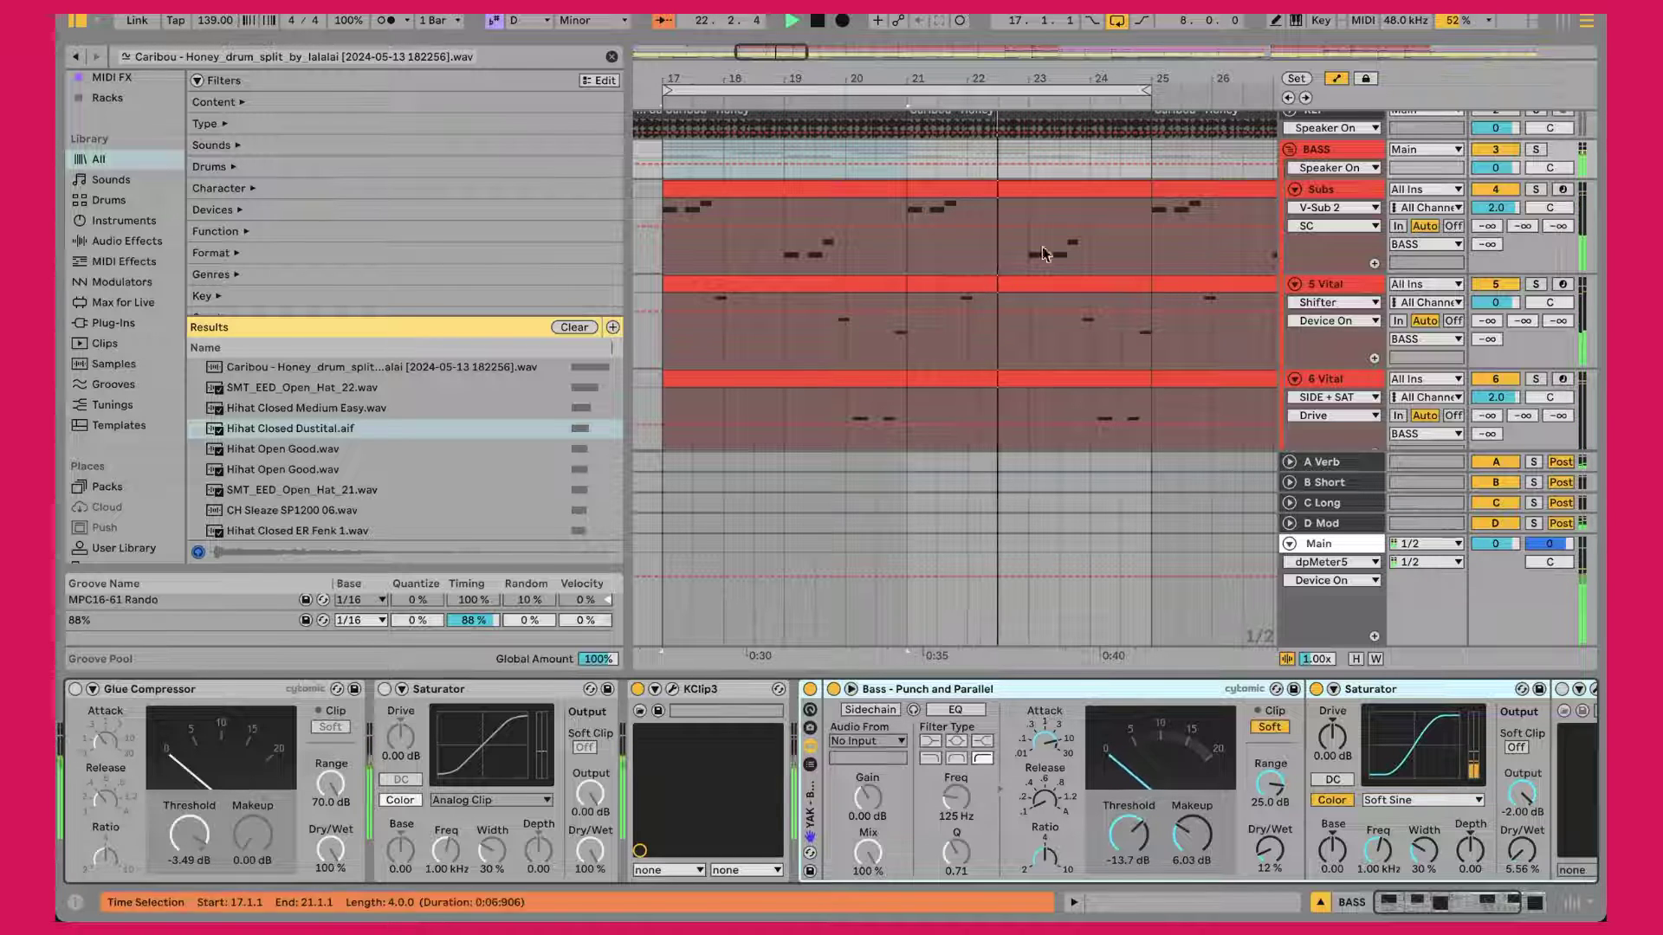
pyautogui.click(1345, 151)
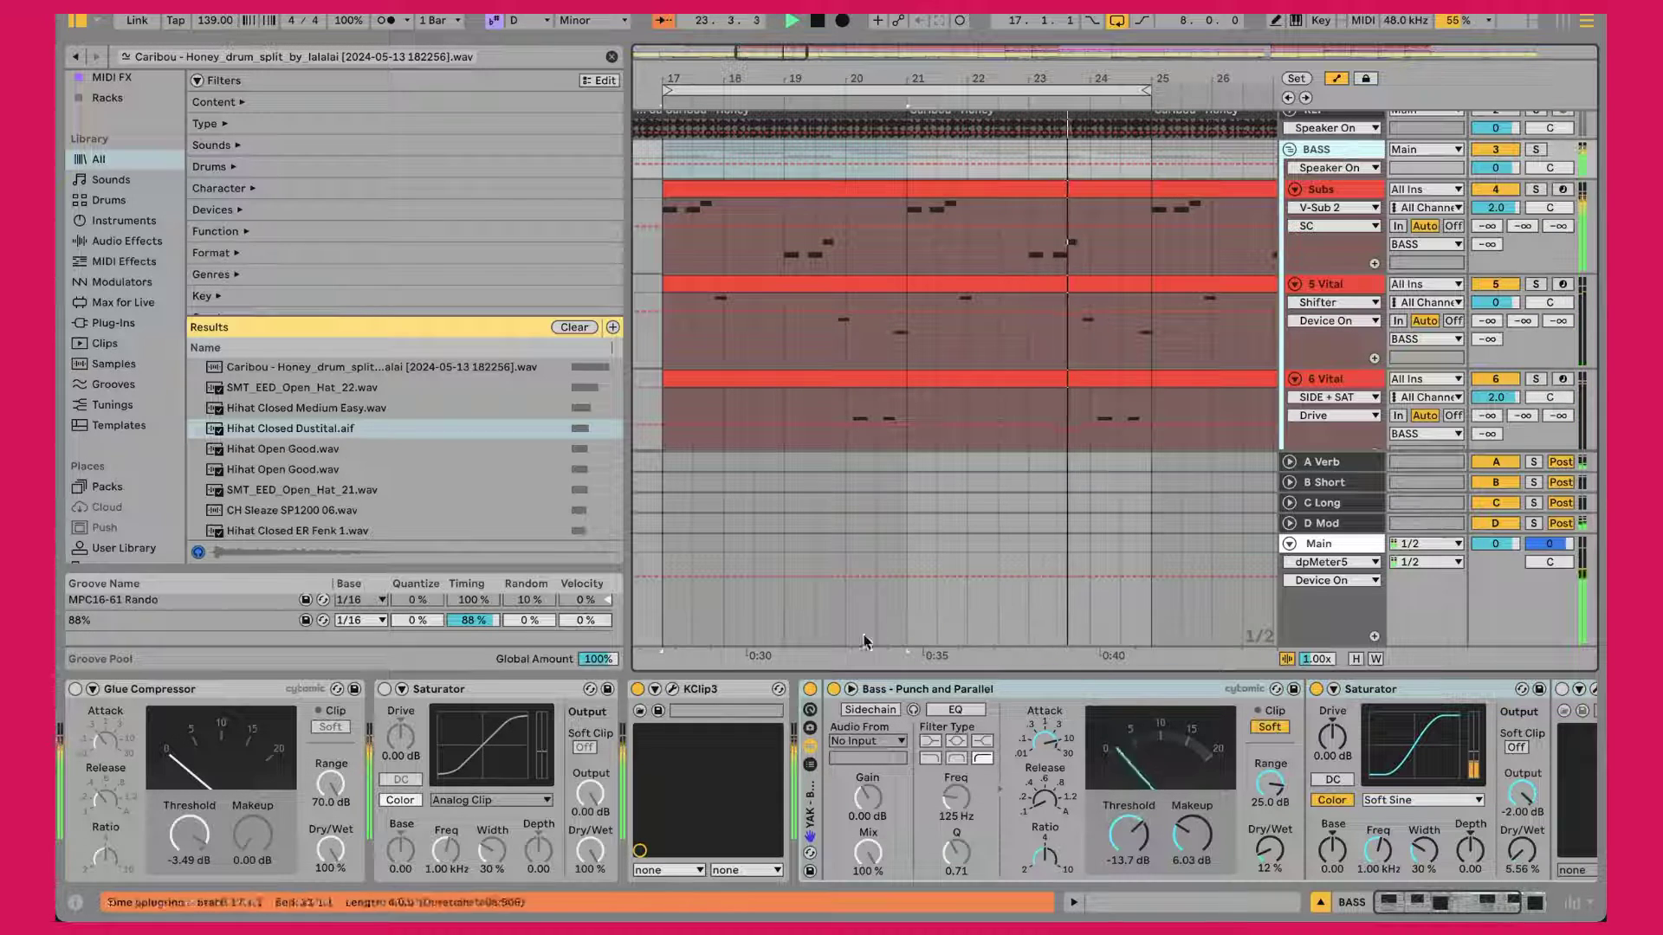
pyautogui.click(674, 692)
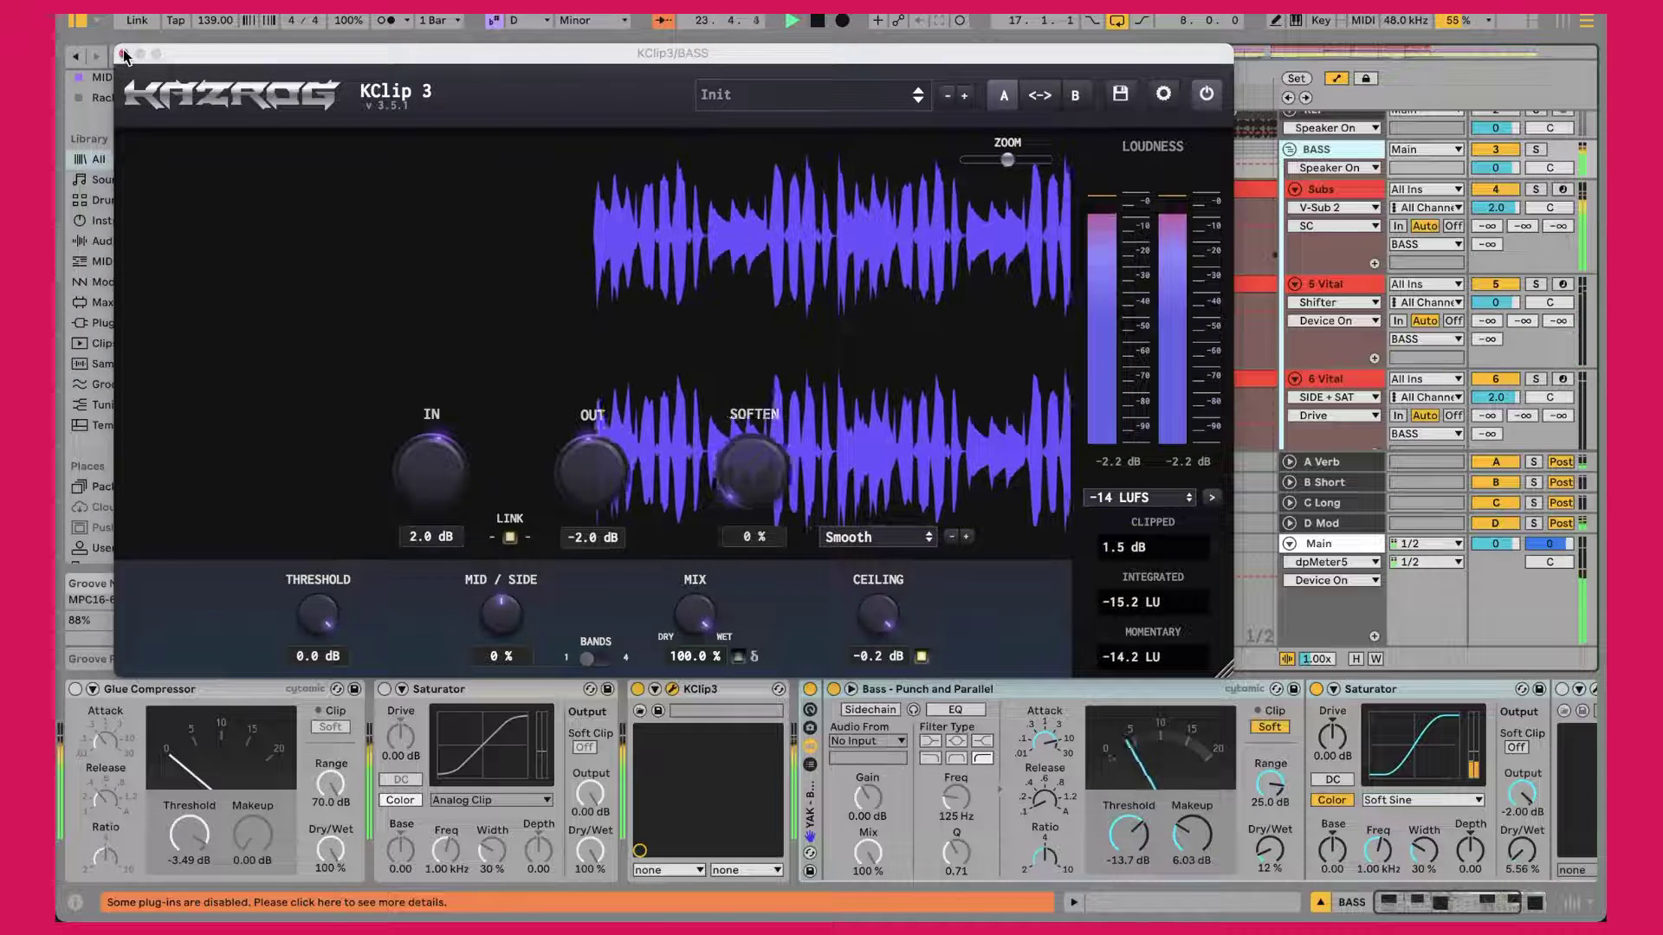
pyautogui.press('super+alt+p')
# Step: Examine the Bass - Punch and Parallel compressor and the Soft Sine Saturator in the BASS group's rack
pyautogui.hscroll(3, 814, 786)
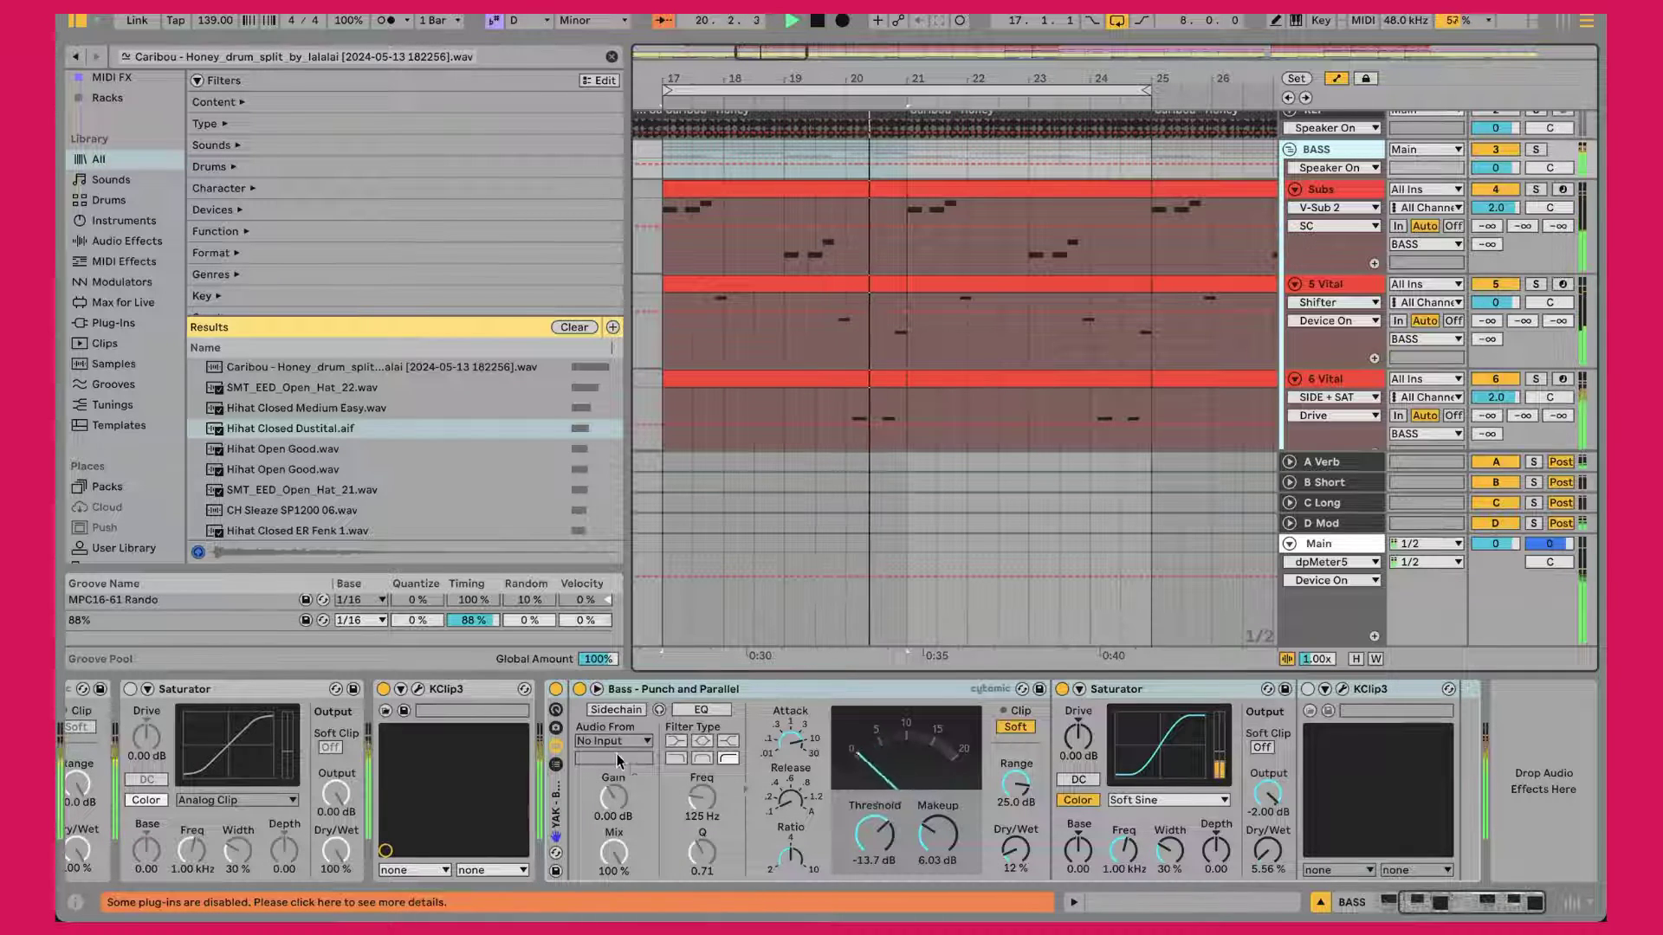
pyautogui.click(887, 688)
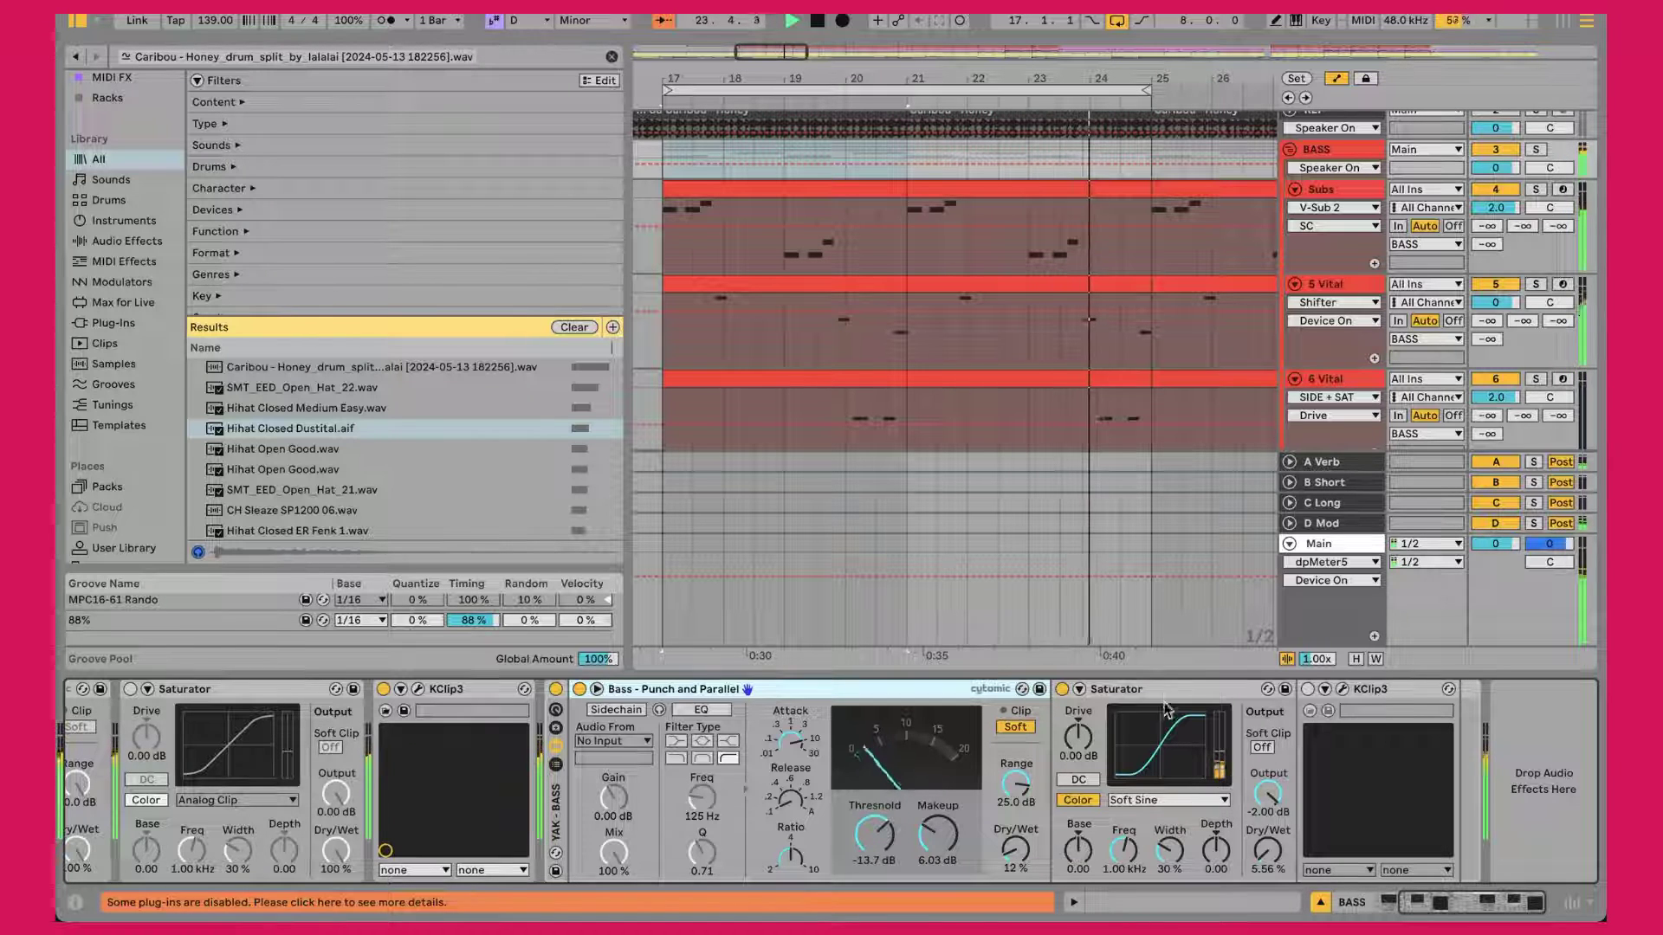
pyautogui.click(1239, 743)
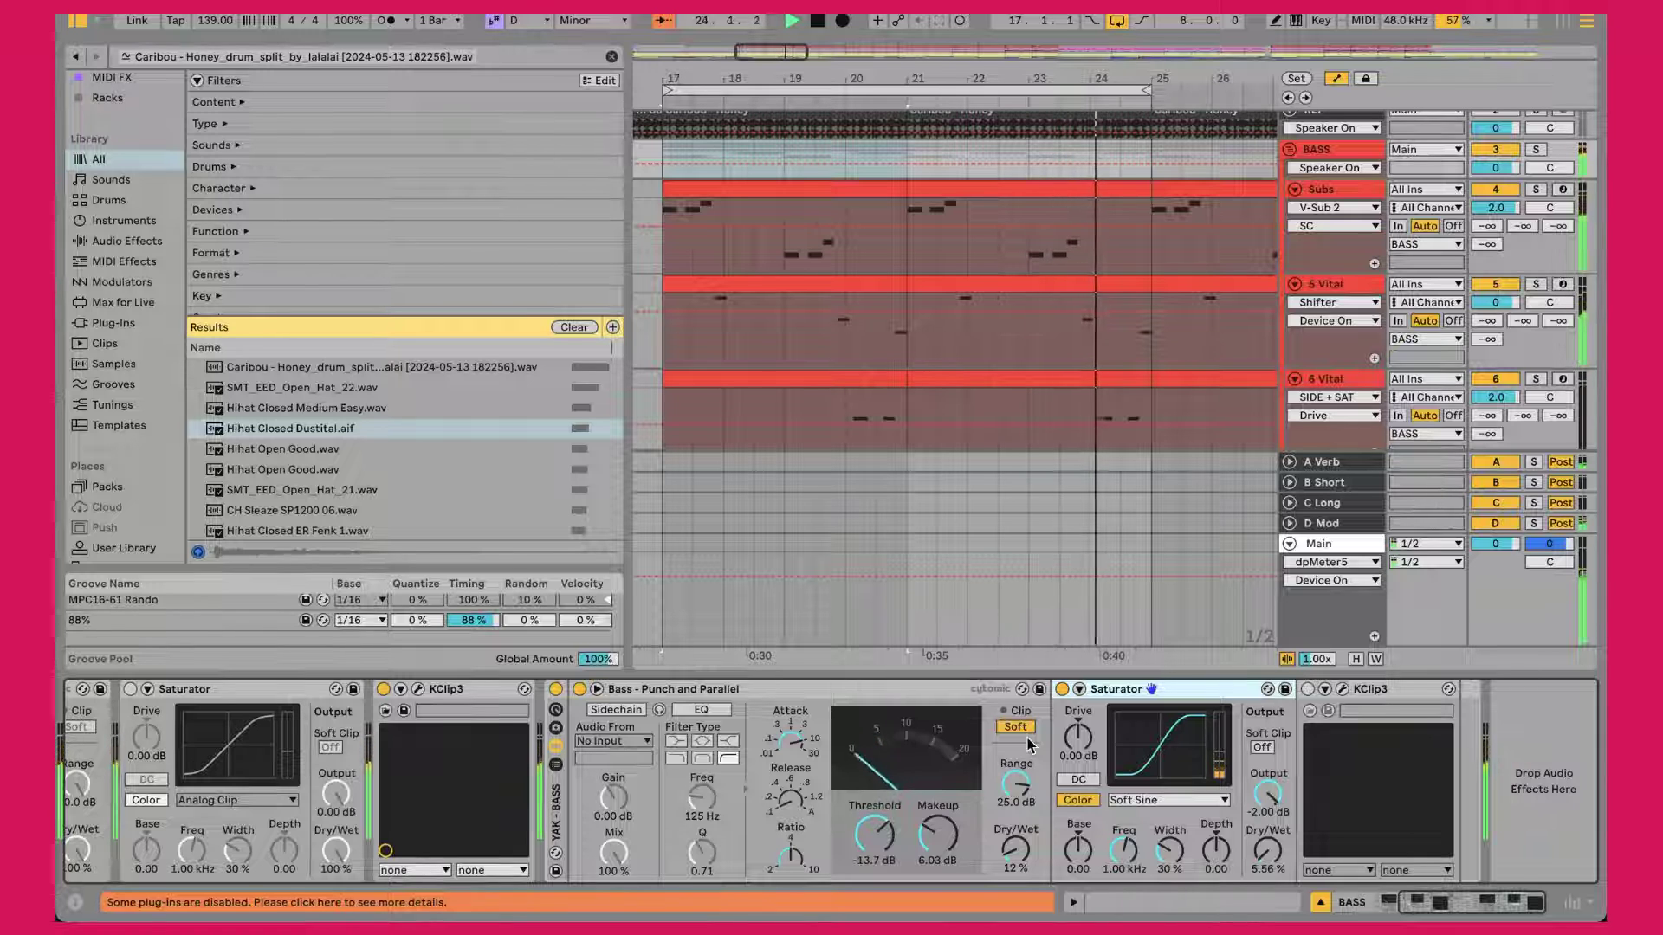
# Step: Fold the BASS group, unfold the DRUMS group, and bring up the Larse Kick track's device chain
pyautogui.click(1300, 149)
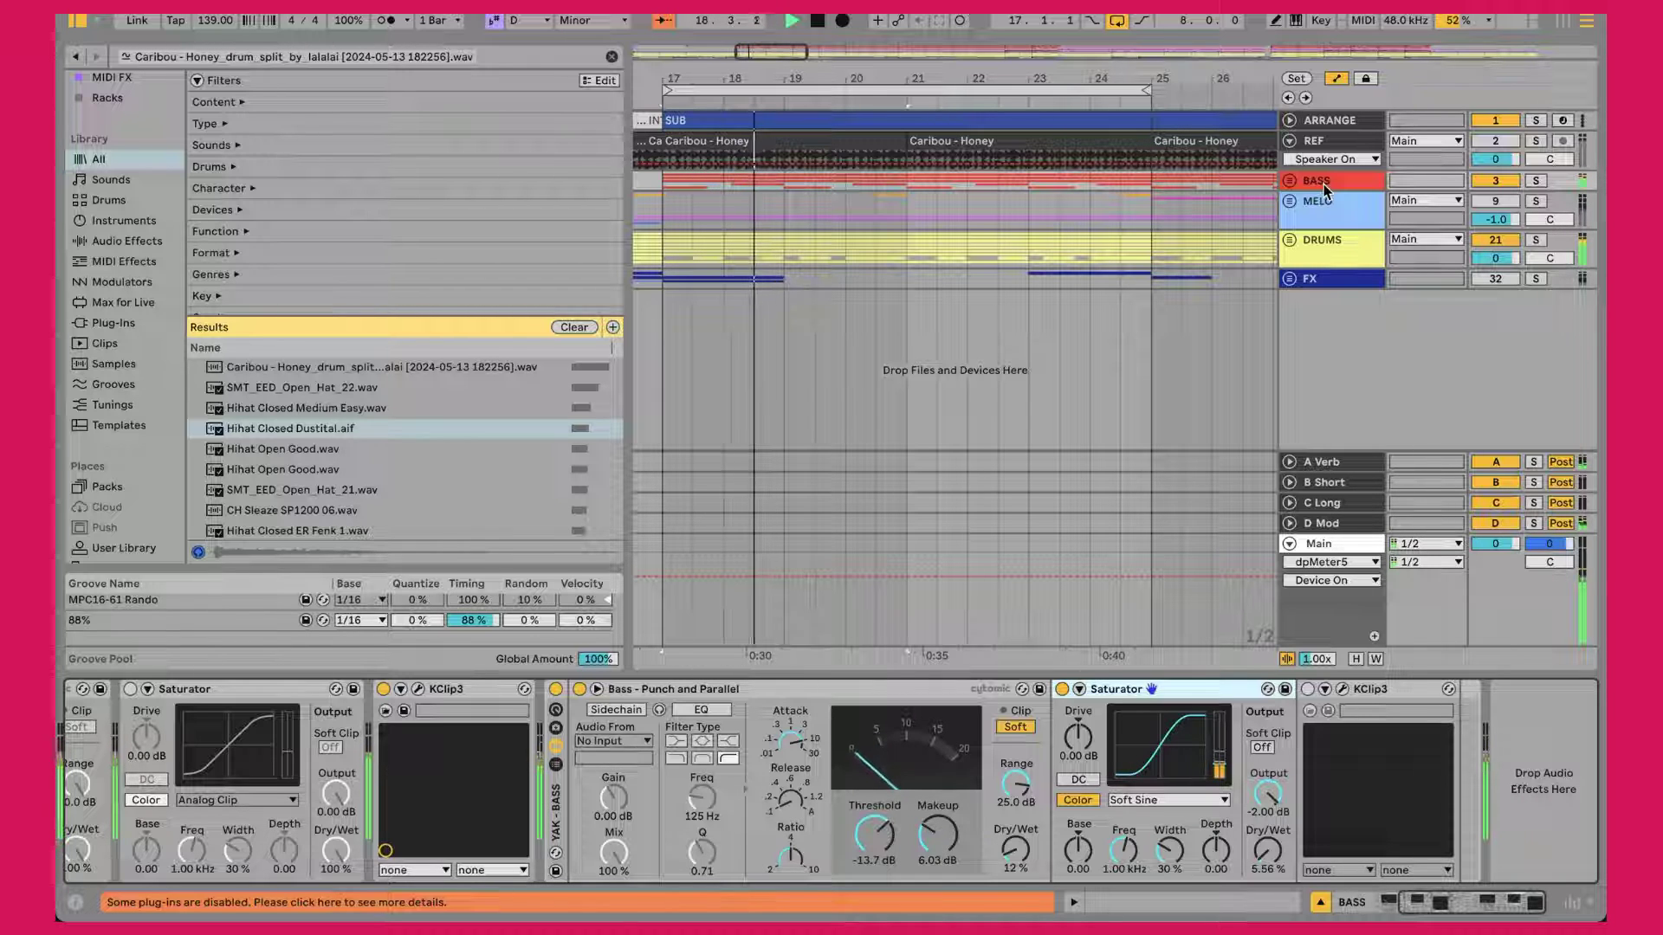
pyautogui.click(1291, 240)
pyautogui.scroll(-1, 1338, 243)
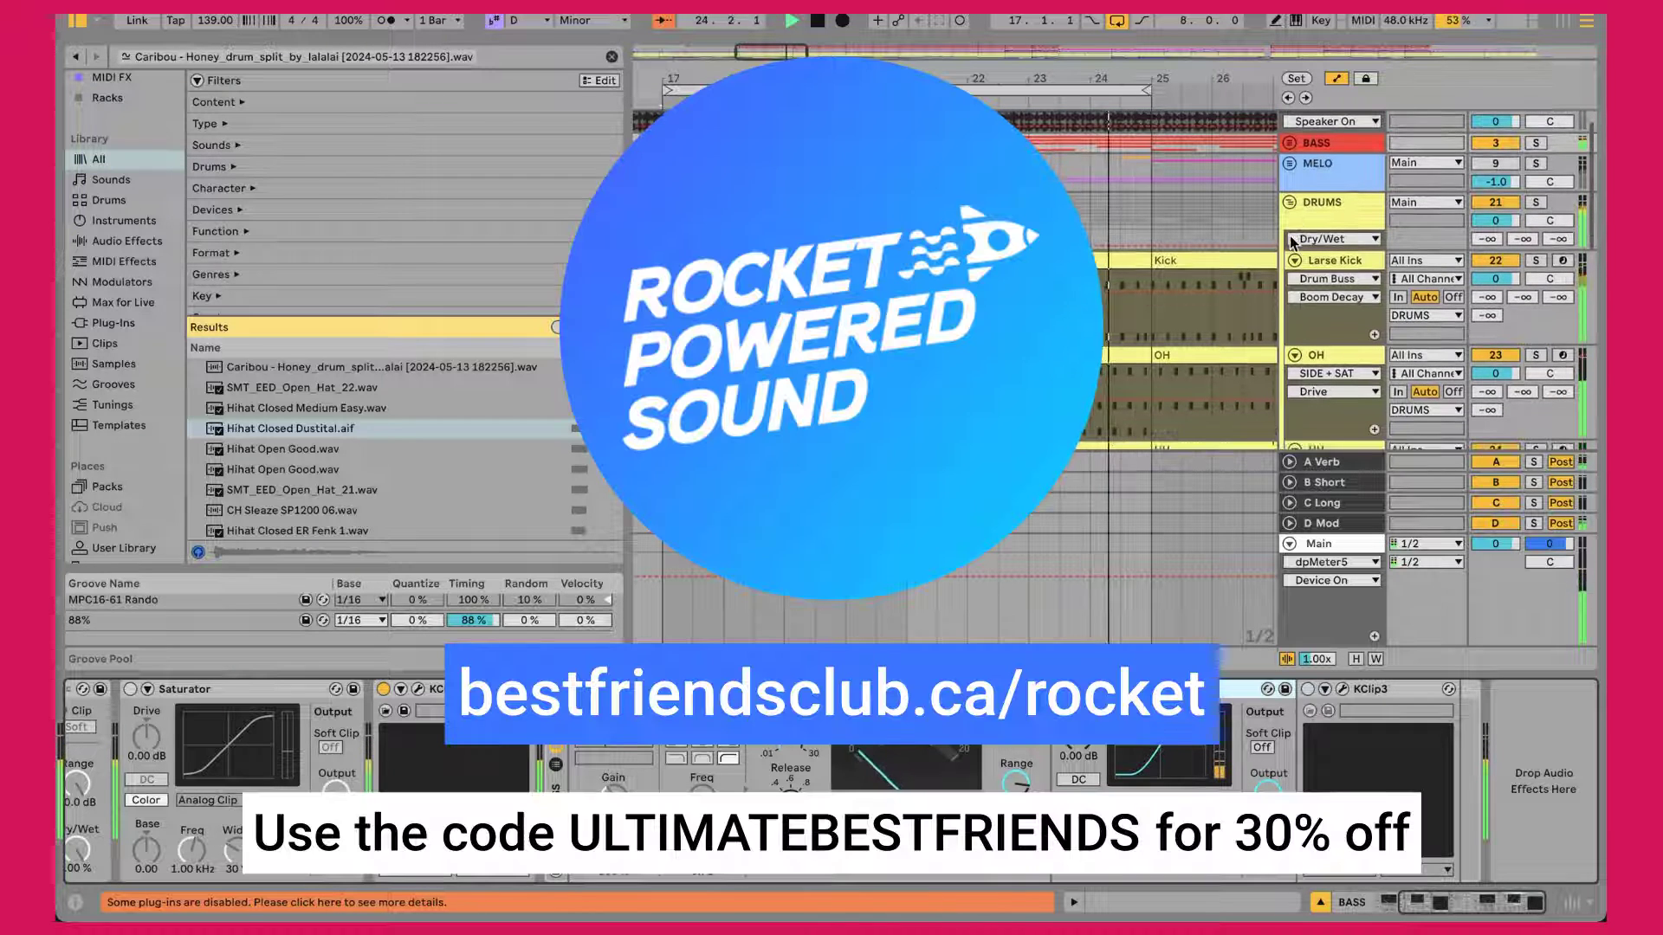
pyautogui.click(1343, 262)
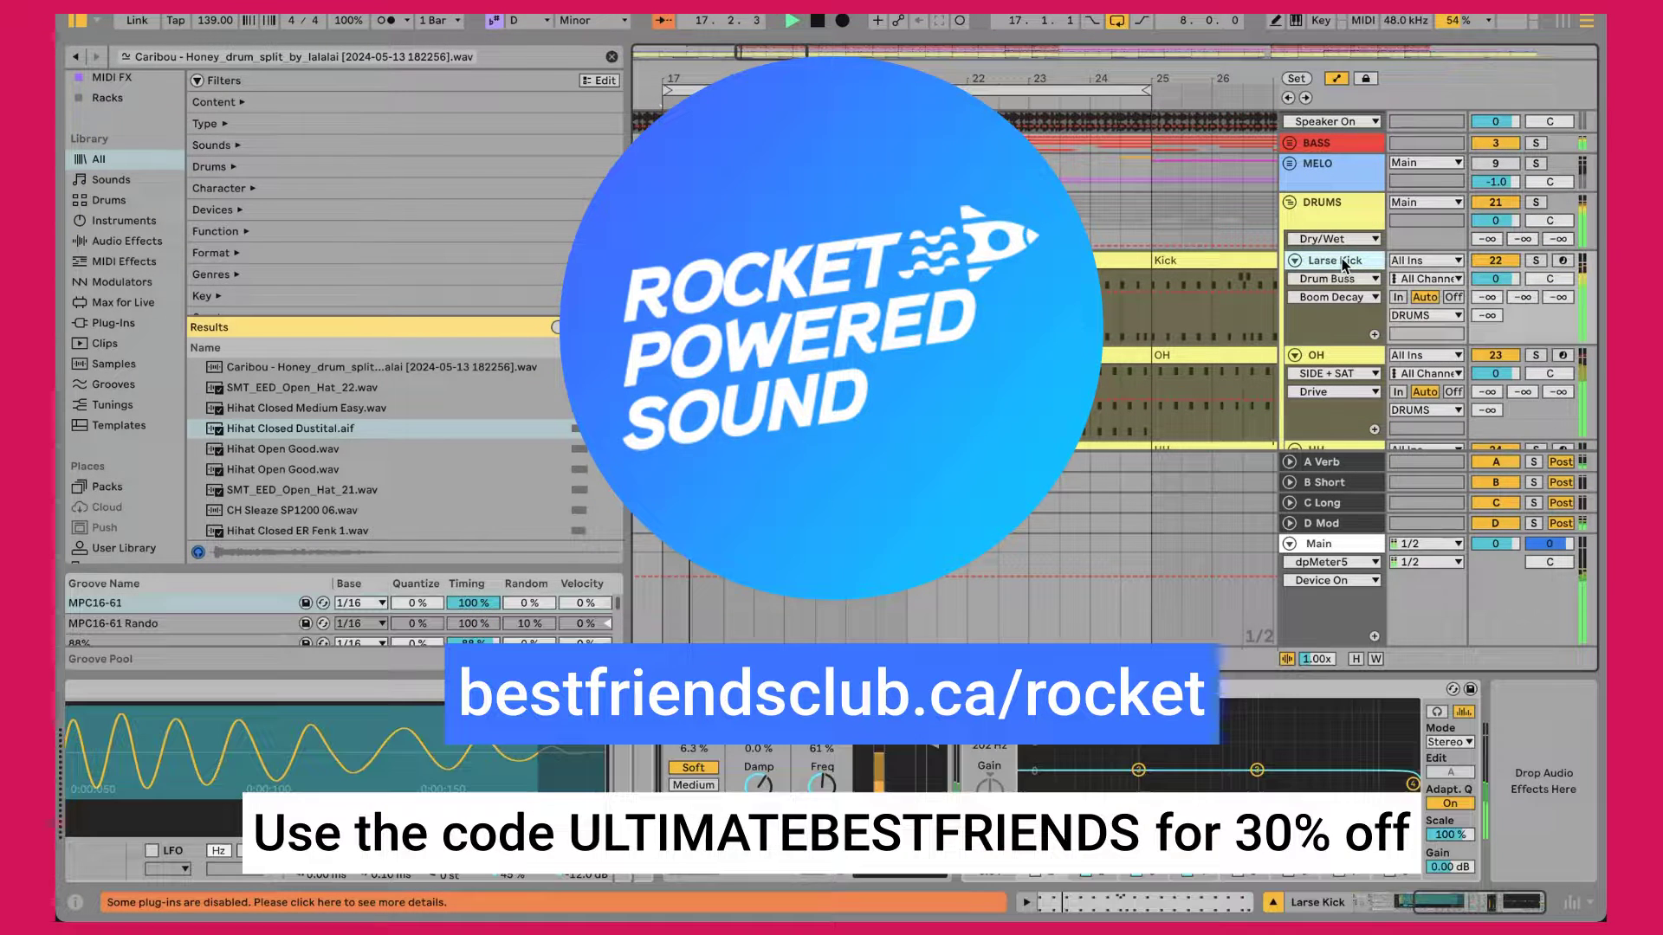